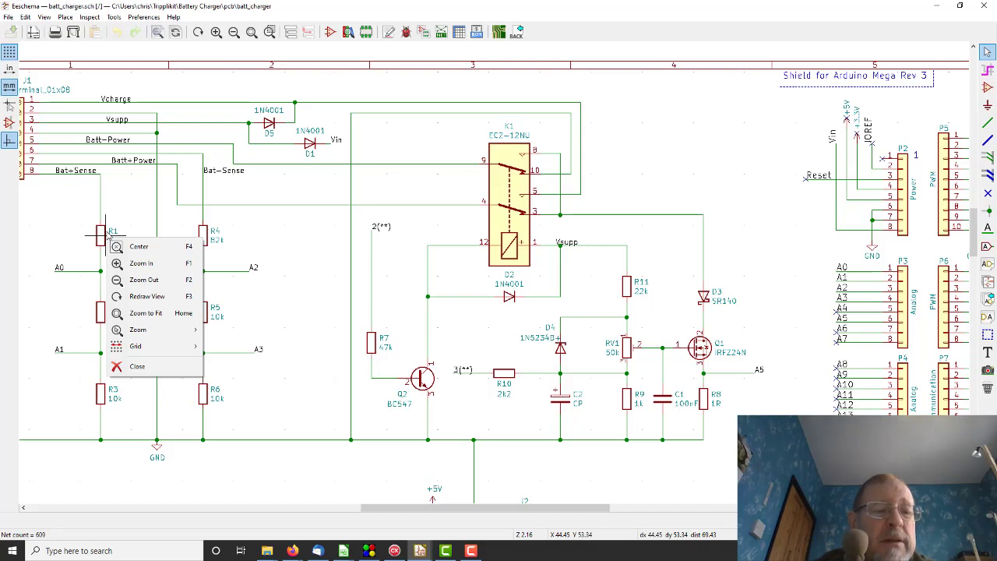
# Assign the Resistor_THT footprint R_Axial_DIN0204_L3.6mm_D1.6mm_P7.62mm_Horizontal to resistor R1
pyautogui.press('Escape')
pyautogui.click(106, 240)
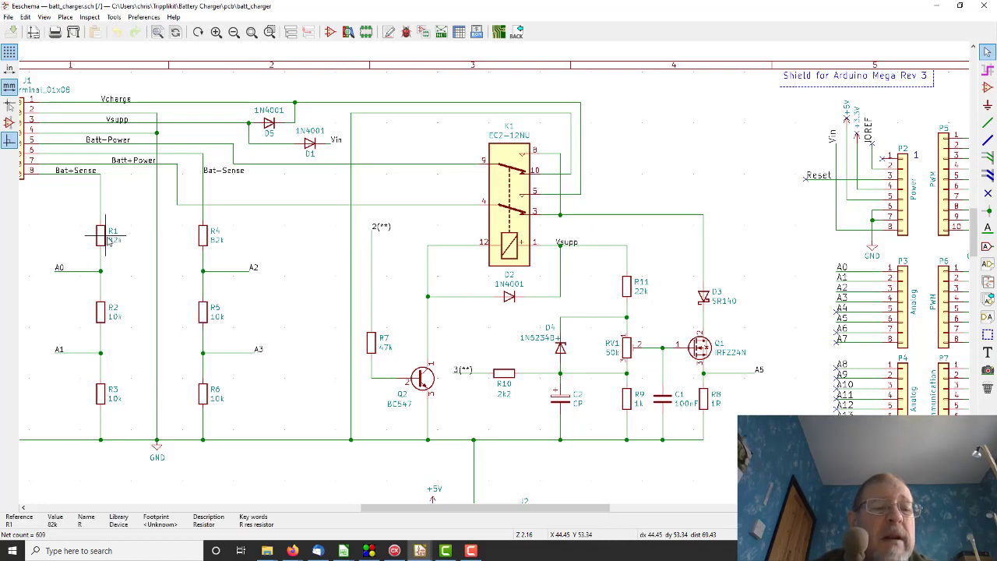
pyautogui.rightClick(105, 238)
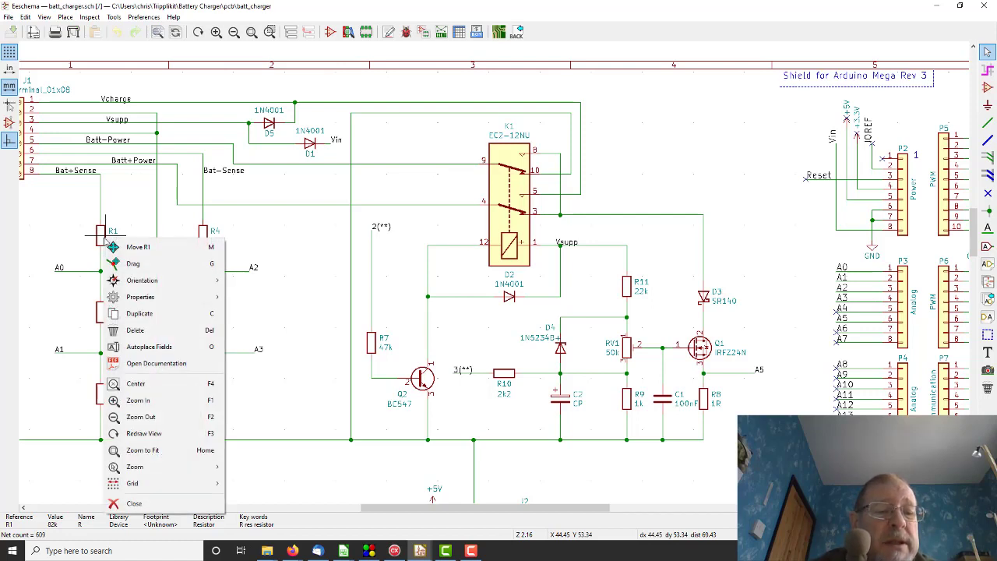
pyautogui.moveTo(128, 302)
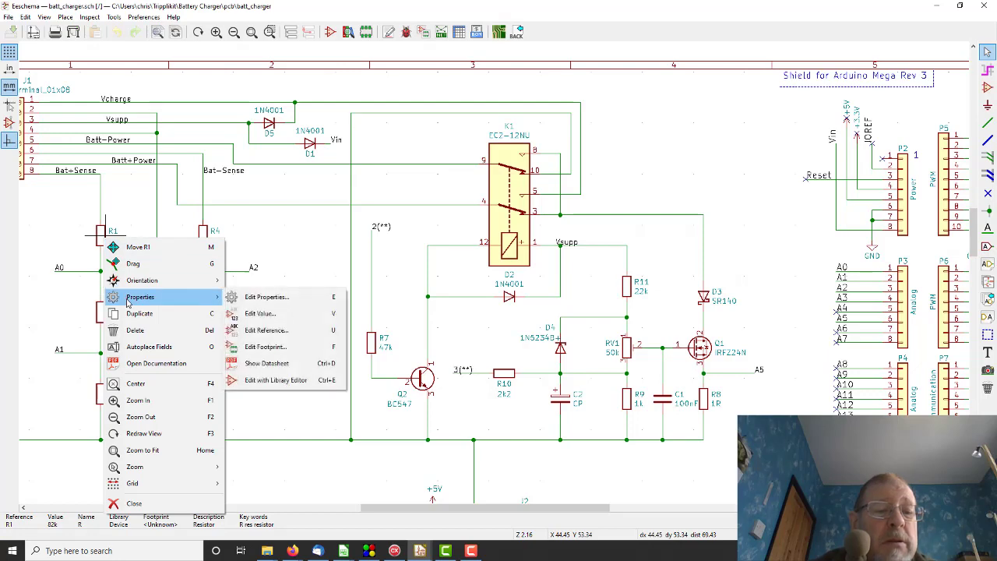
pyautogui.click(295, 299)
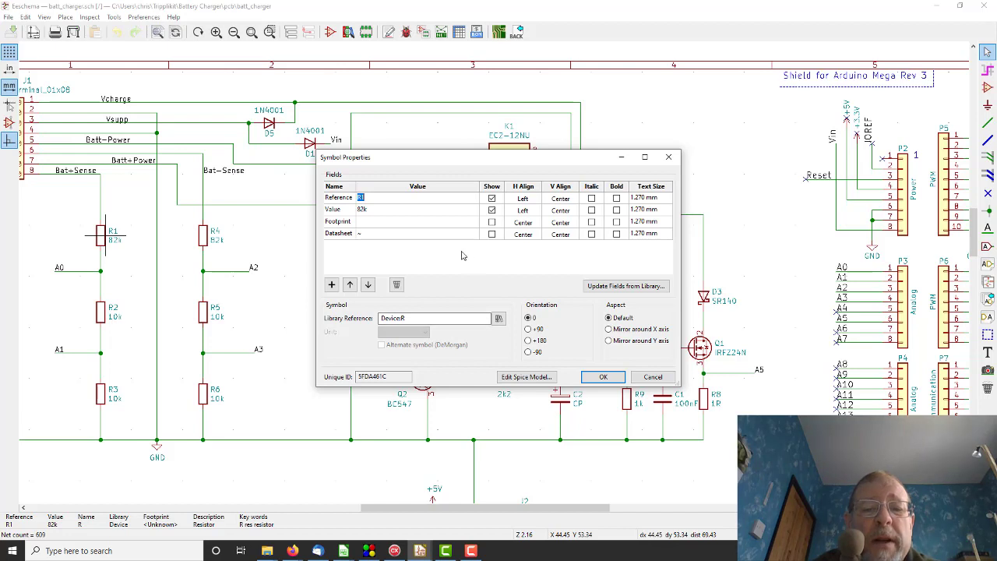
pyautogui.click(460, 222)
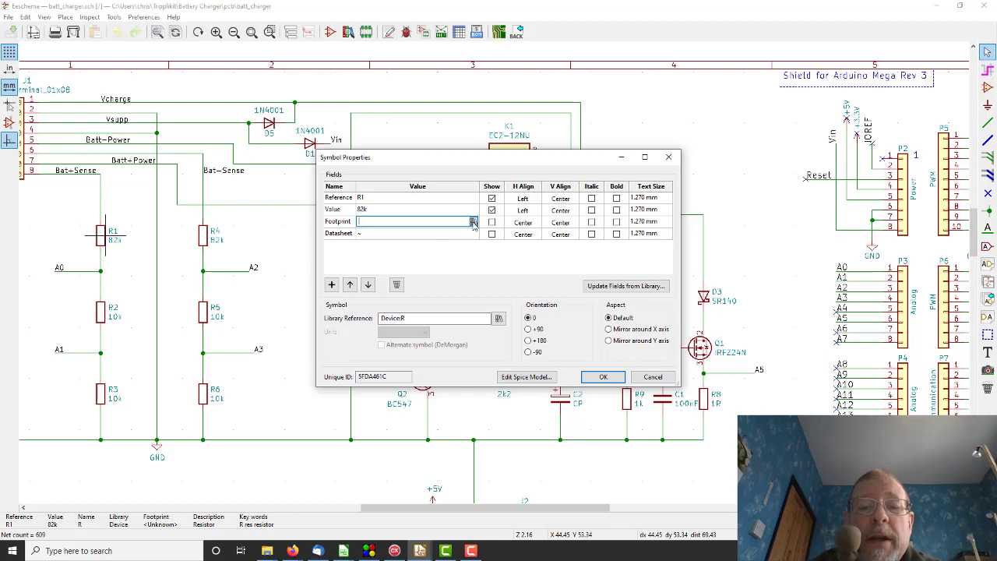
pyautogui.click(473, 222)
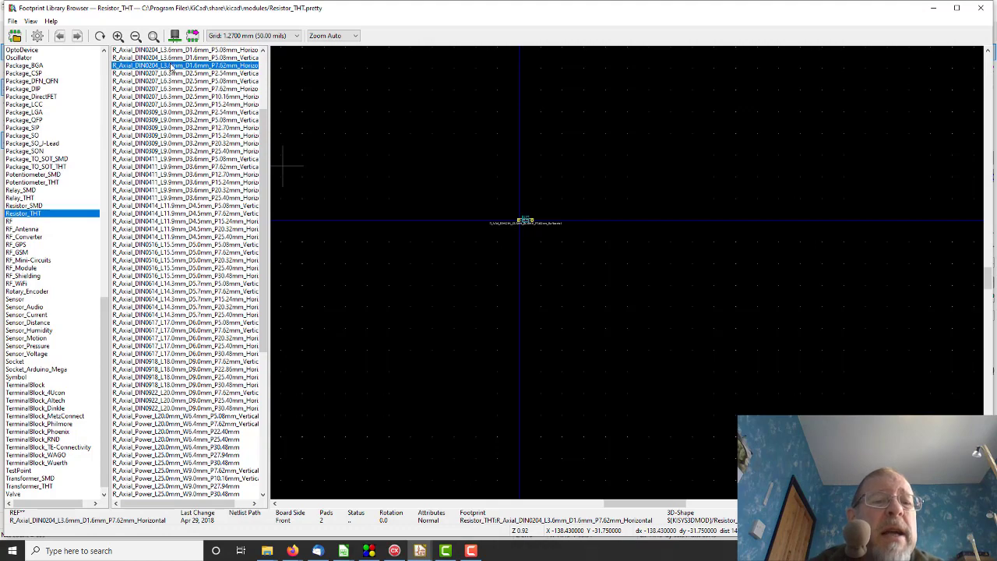
pyautogui.scroll(3, 172, 68)
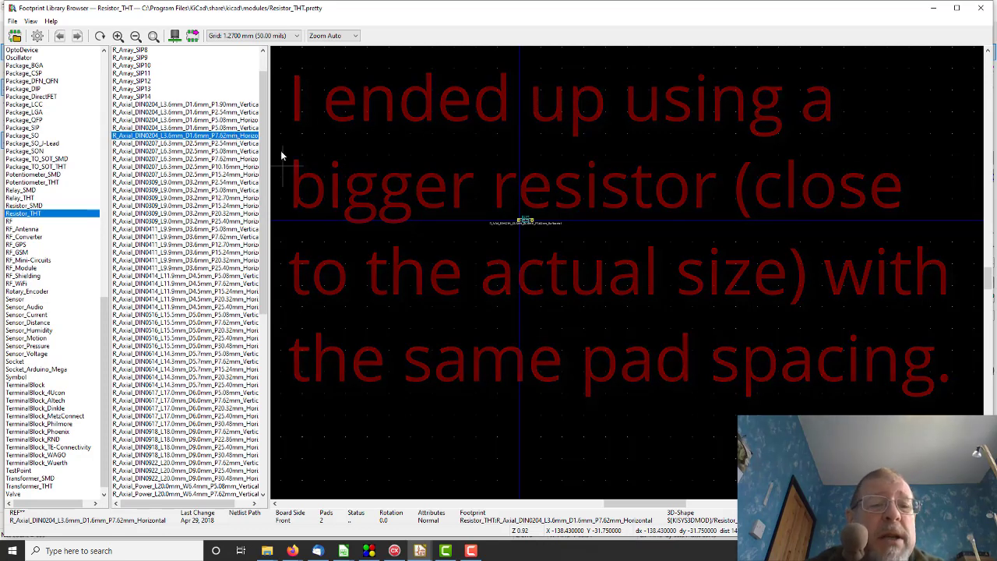
pyautogui.scroll(5, 519, 220)
pyautogui.scroll(3, 707, 306)
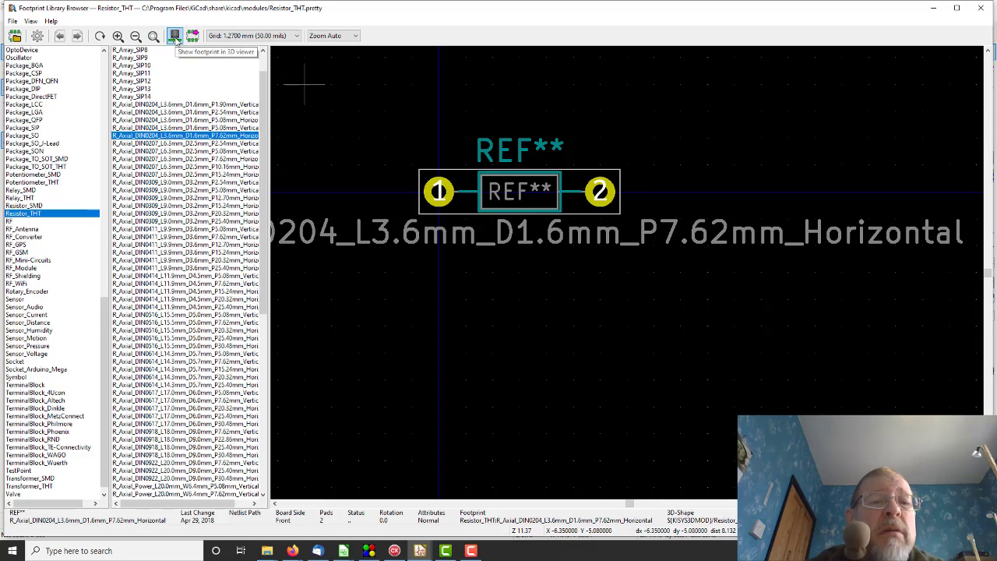
pyautogui.doubleClick(211, 139)
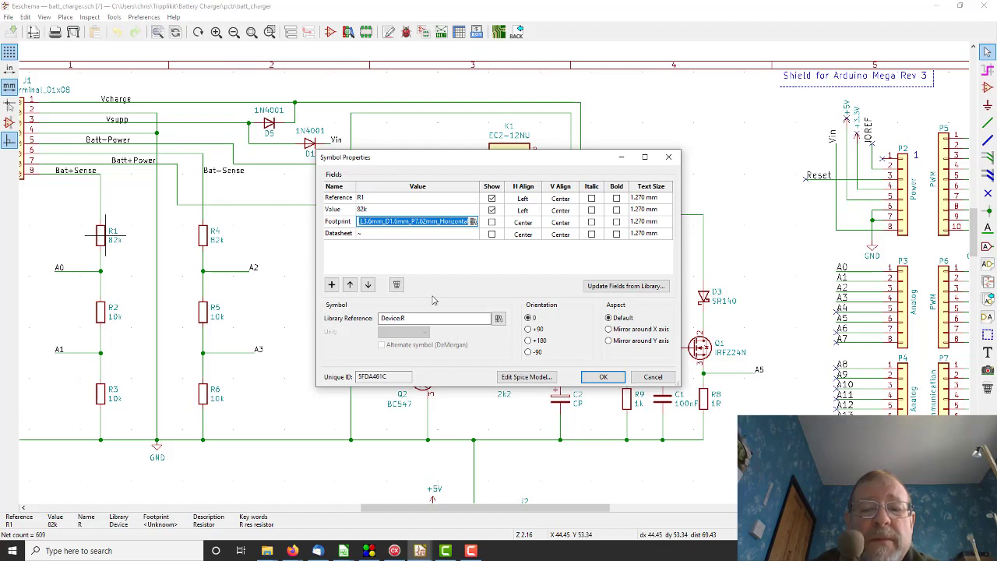
pyautogui.click(603, 377)
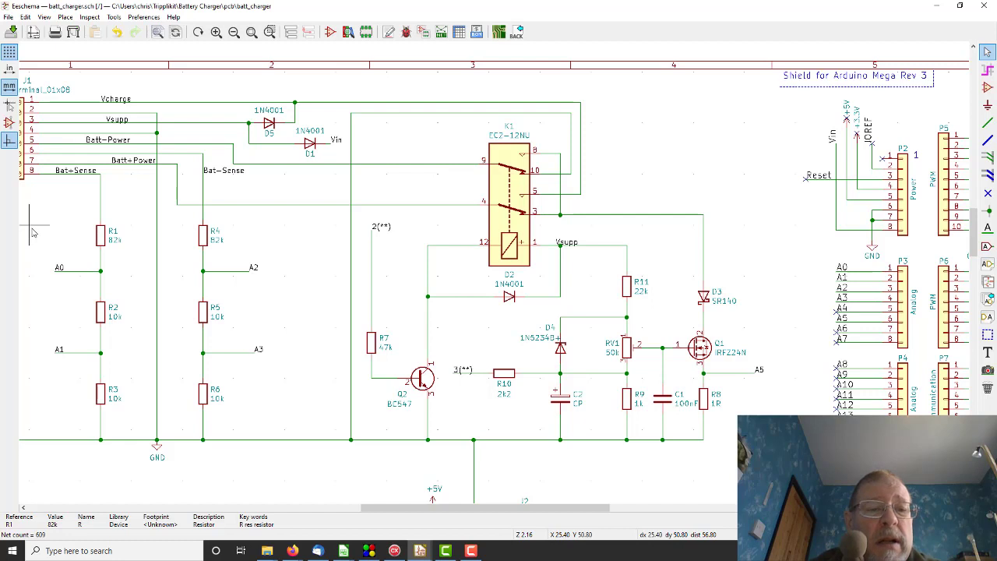
# Give resistor R2 the R_Axial_DIN0204_L3.6mm_D1.6mm_P7.62mm_Horizontal footprint from the Resistor_THT library
pyautogui.rightClick(105, 312)
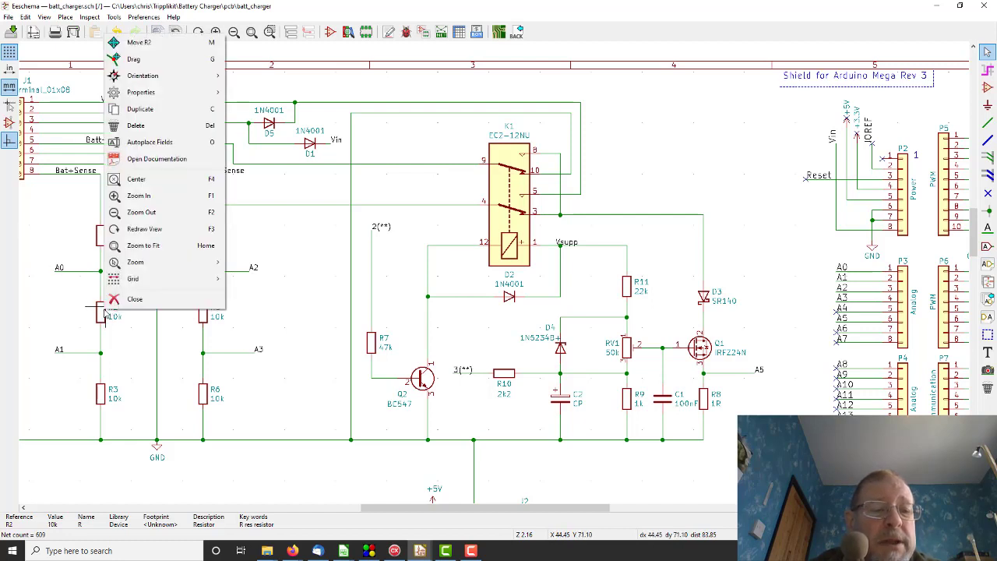
pyautogui.moveTo(145, 96)
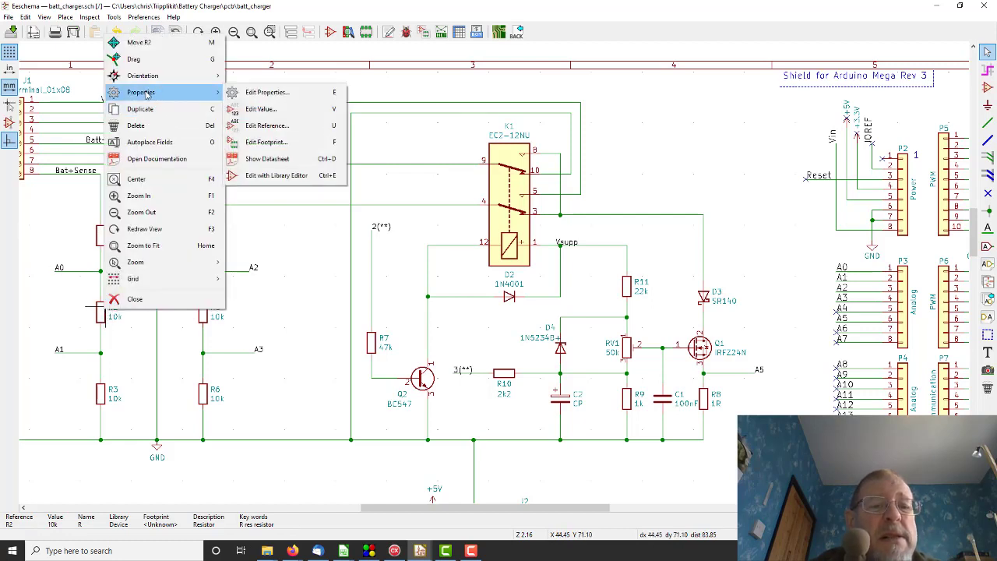
pyautogui.click(253, 93)
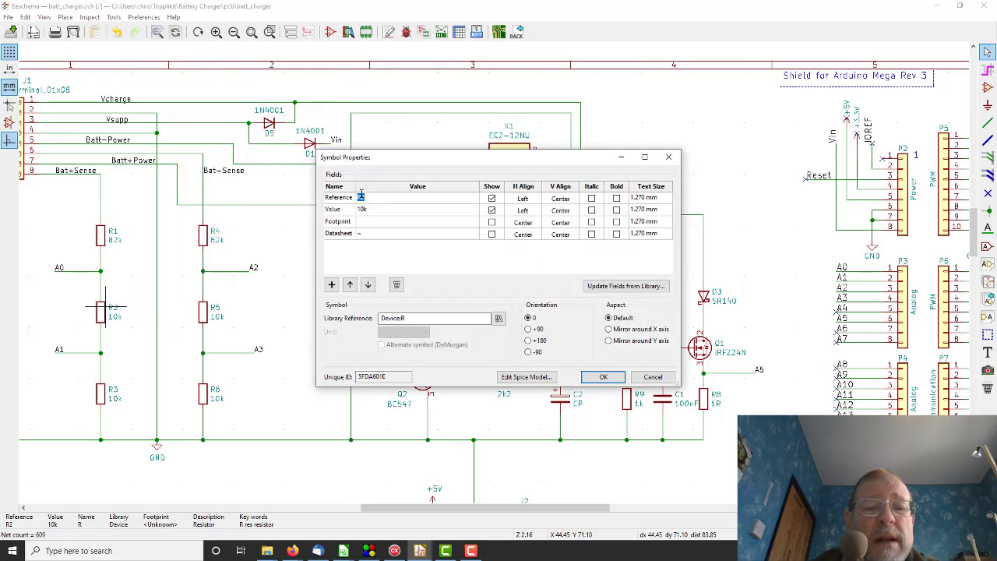
pyautogui.click(472, 223)
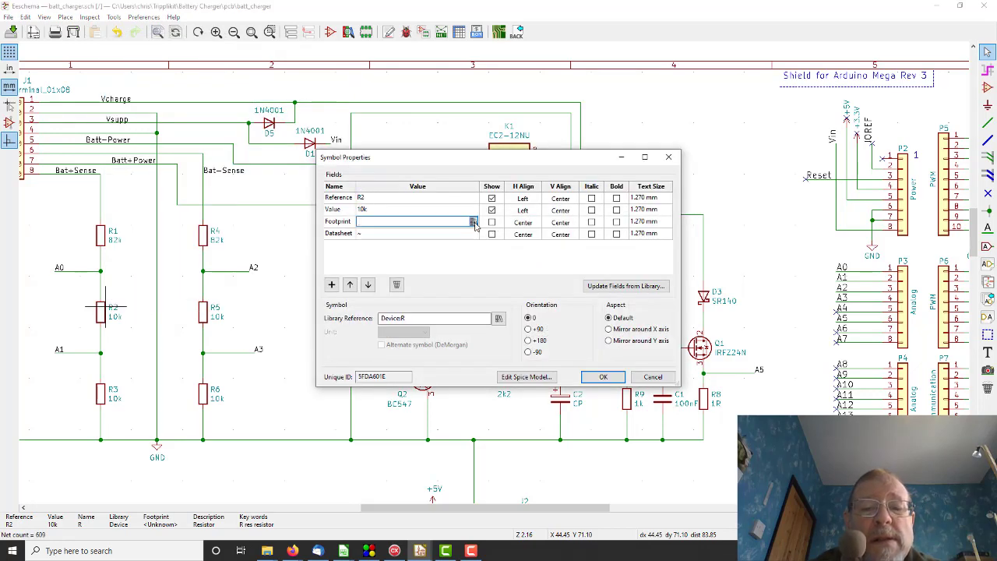
pyautogui.click(474, 223)
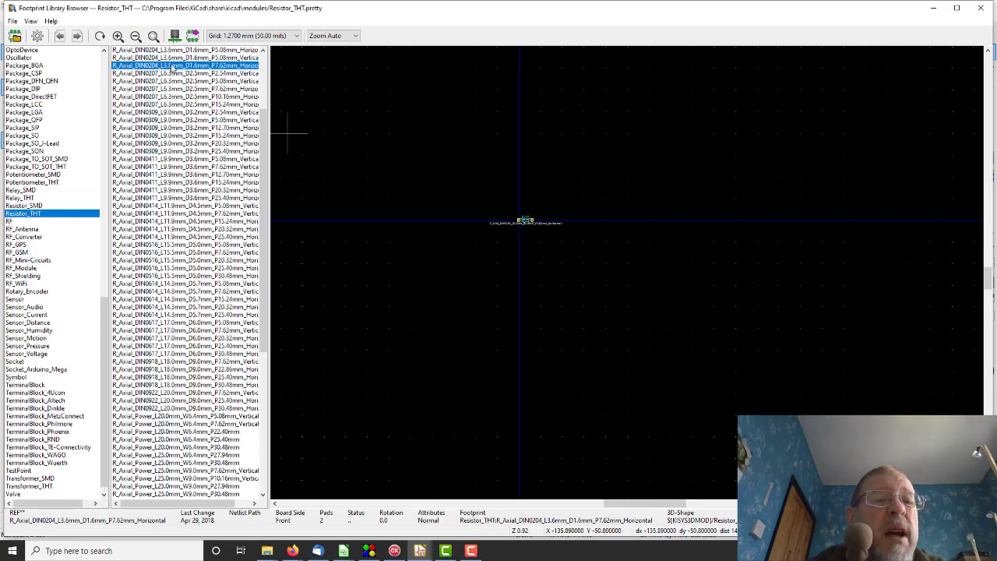
pyautogui.doubleClick(198, 69)
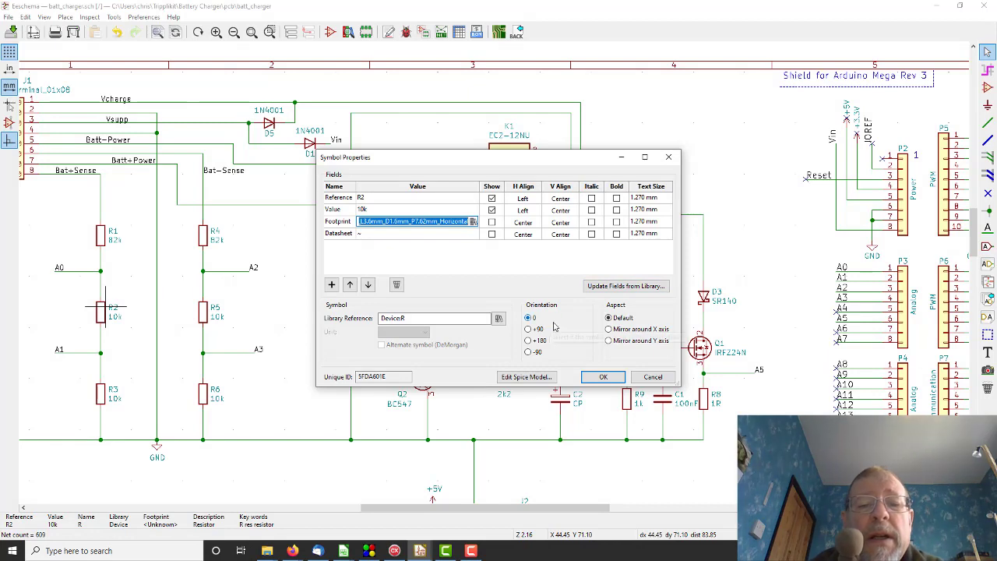
pyautogui.click(605, 378)
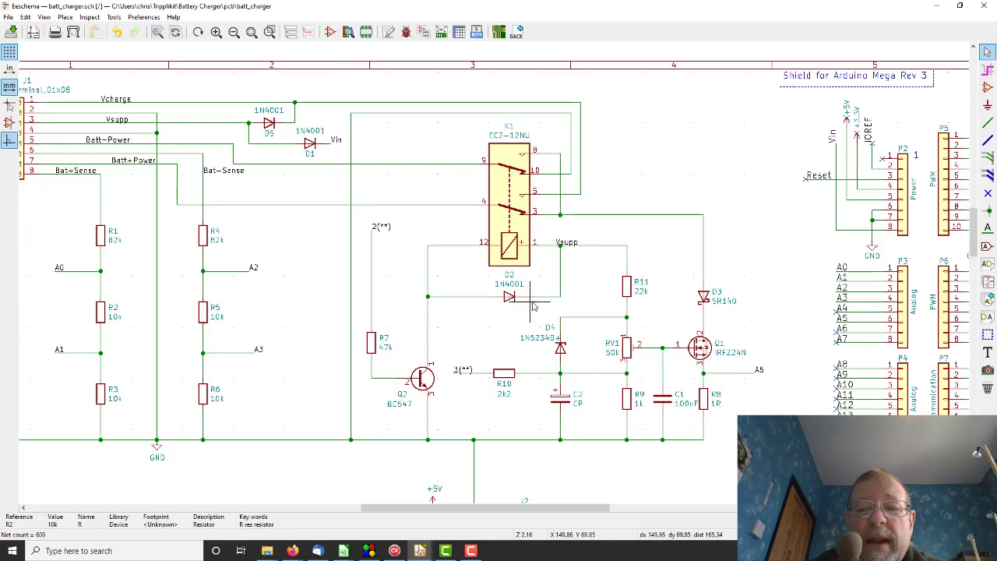
# Assign the larger Resistor_THT footprint R_Axial_DIN0411_L9.9mm_D3.6mm_P12.70mm_Horizontal to the 1R resistor R8
pyautogui.rightClick(709, 403)
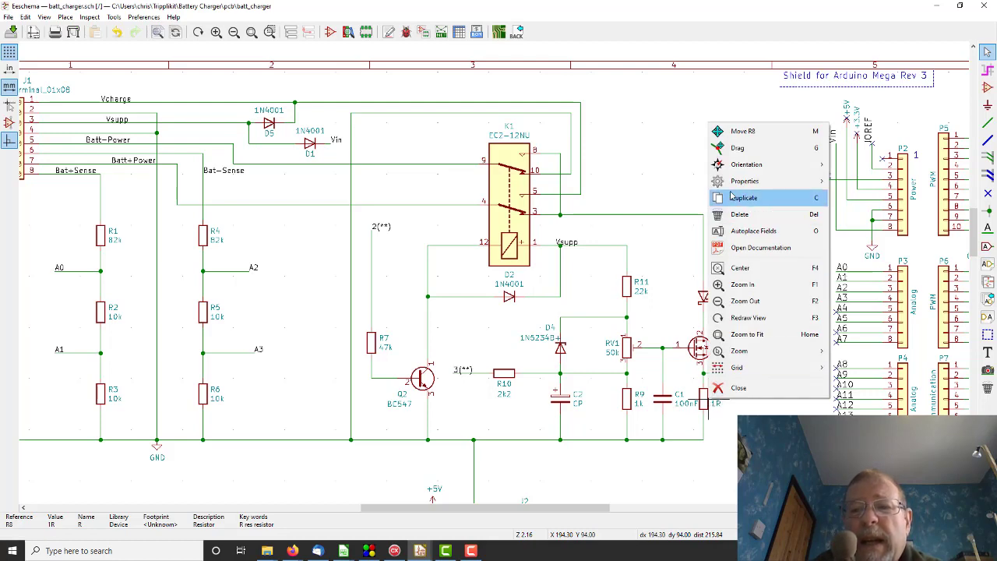
pyautogui.moveTo(738, 183)
pyautogui.click(857, 182)
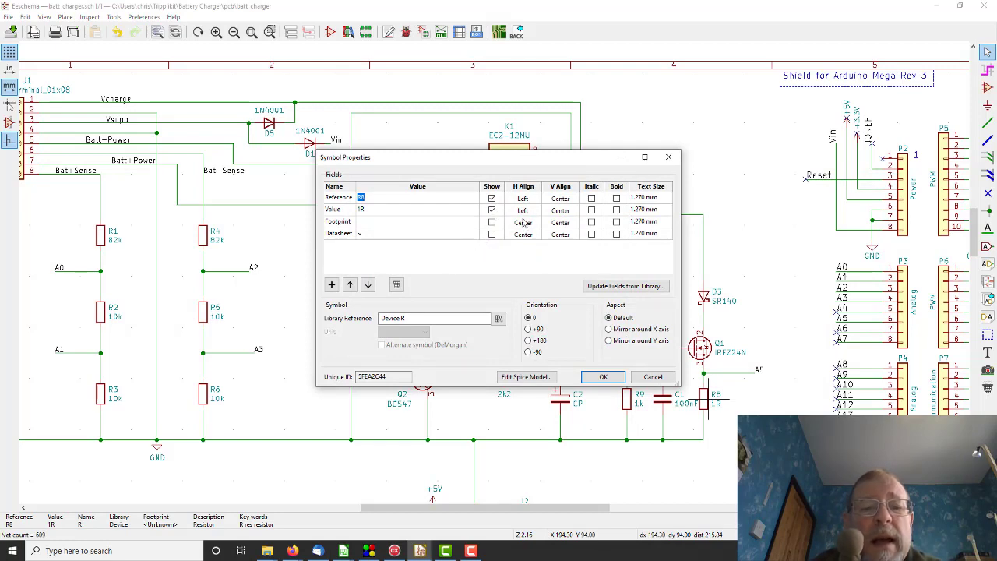
pyautogui.click(470, 222)
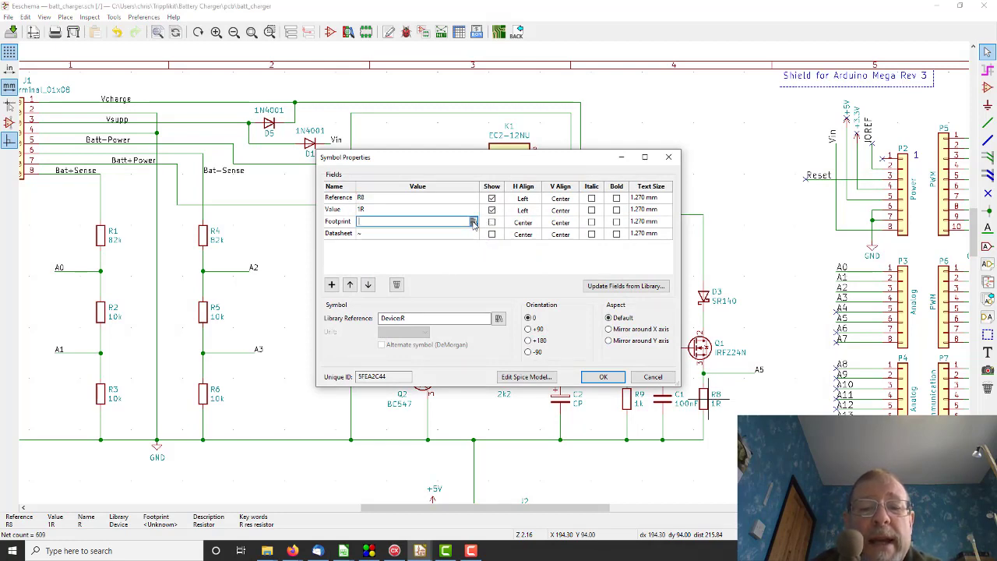
pyautogui.click(473, 222)
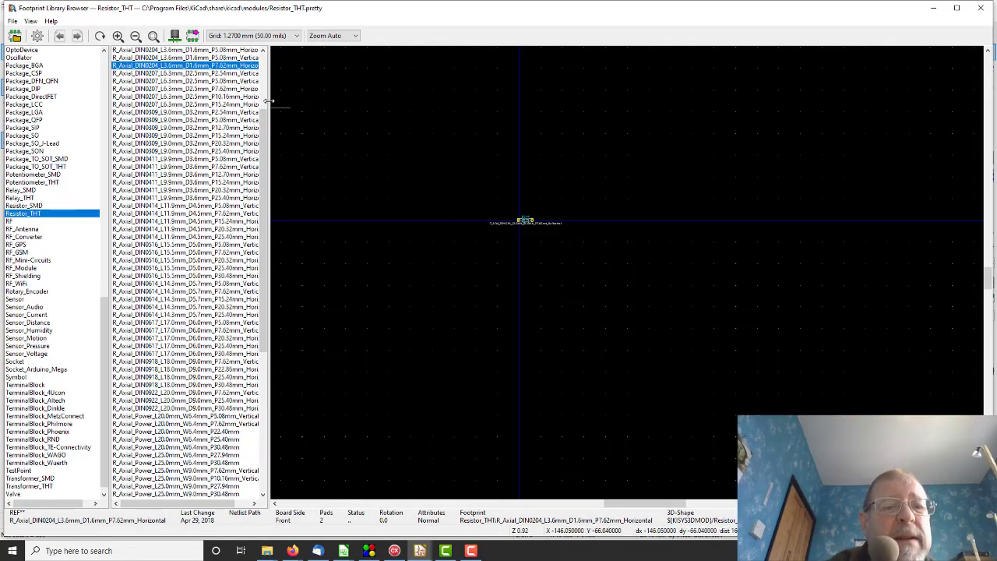
pyautogui.moveTo(273, 100); pyautogui.dragTo(296, 101)
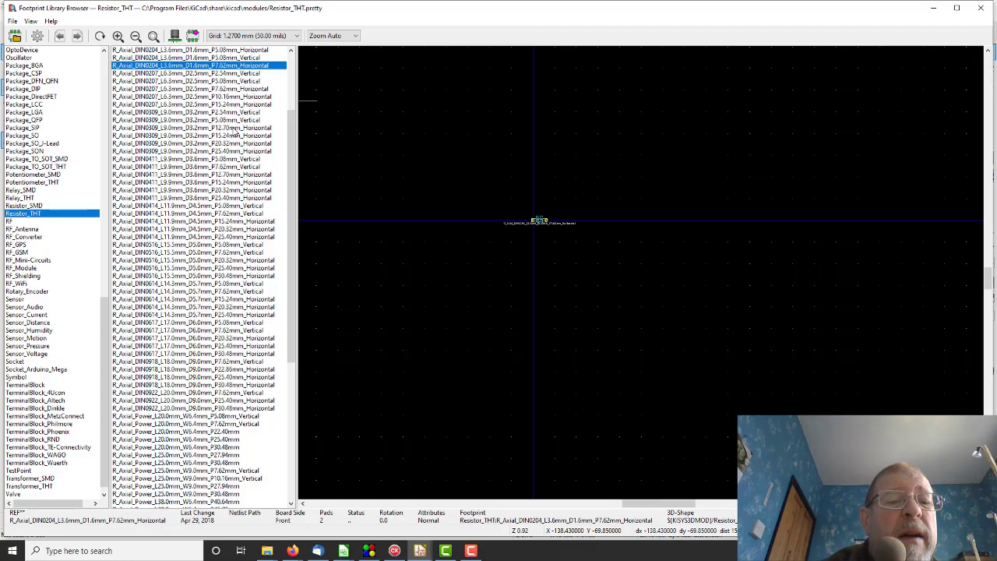
pyautogui.click(234, 173)
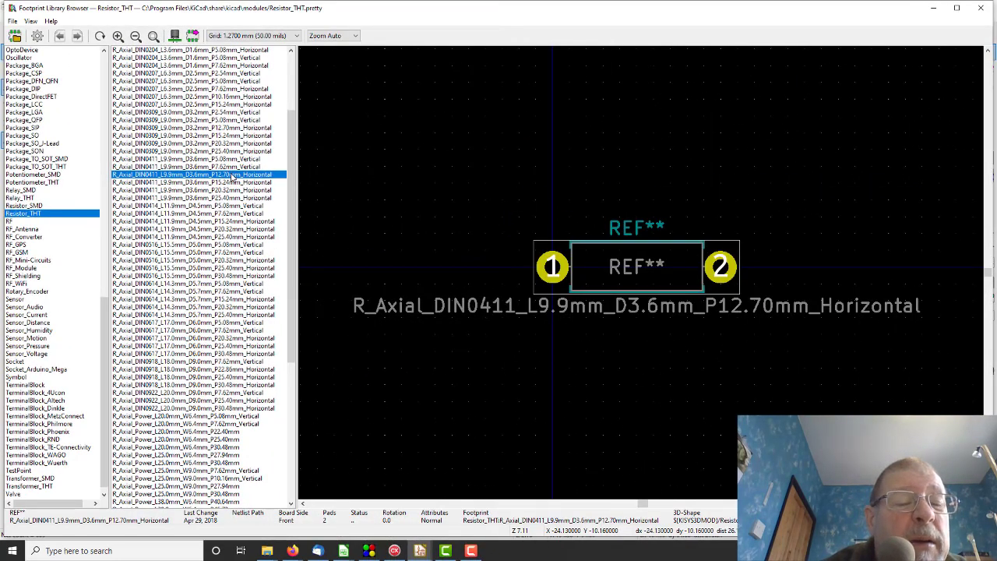
pyautogui.doubleClick(225, 175)
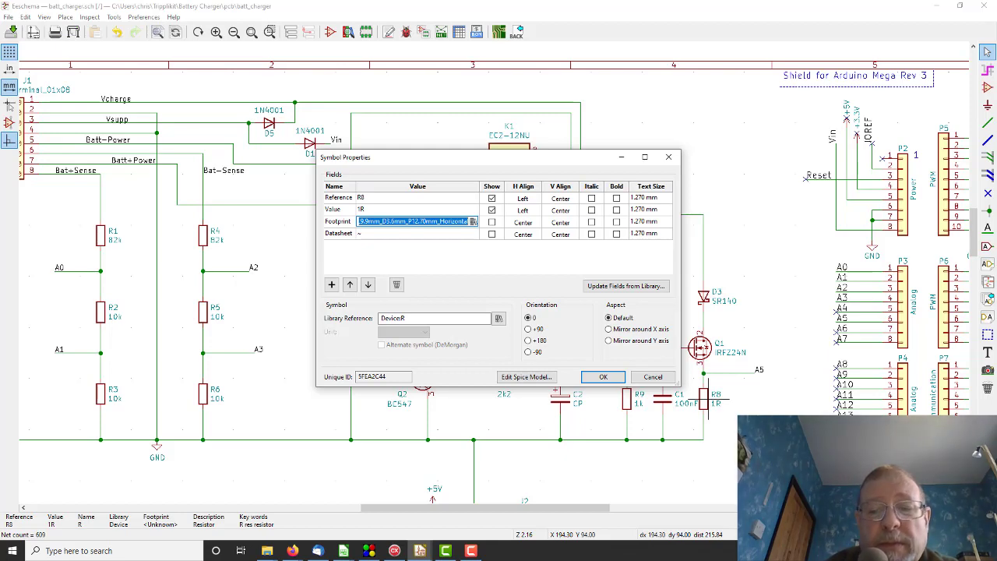
pyautogui.click(603, 377)
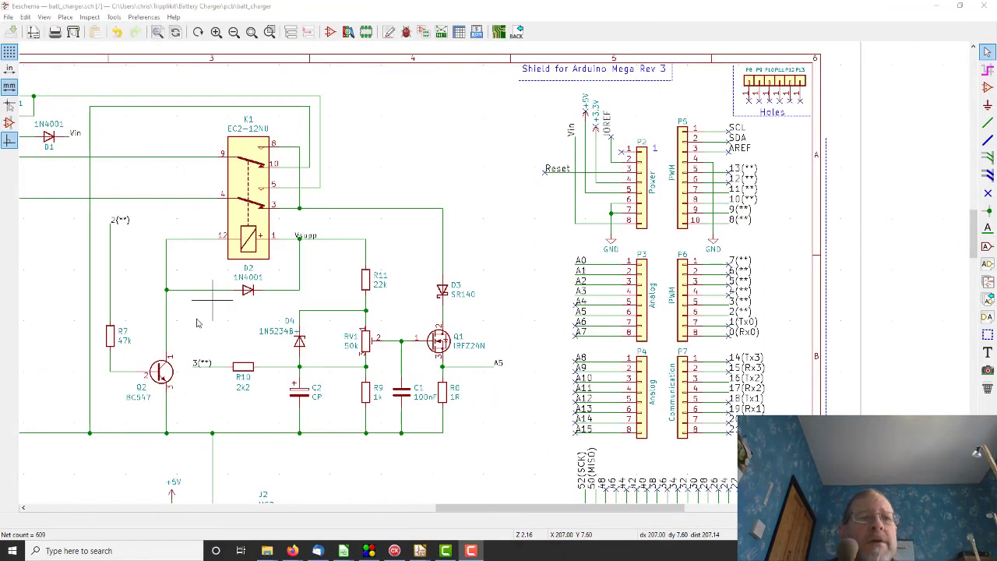
# Check the Update PCB from Schematic report for symbols without footprints, and close it without updating the board
pyautogui.click(113, 17)
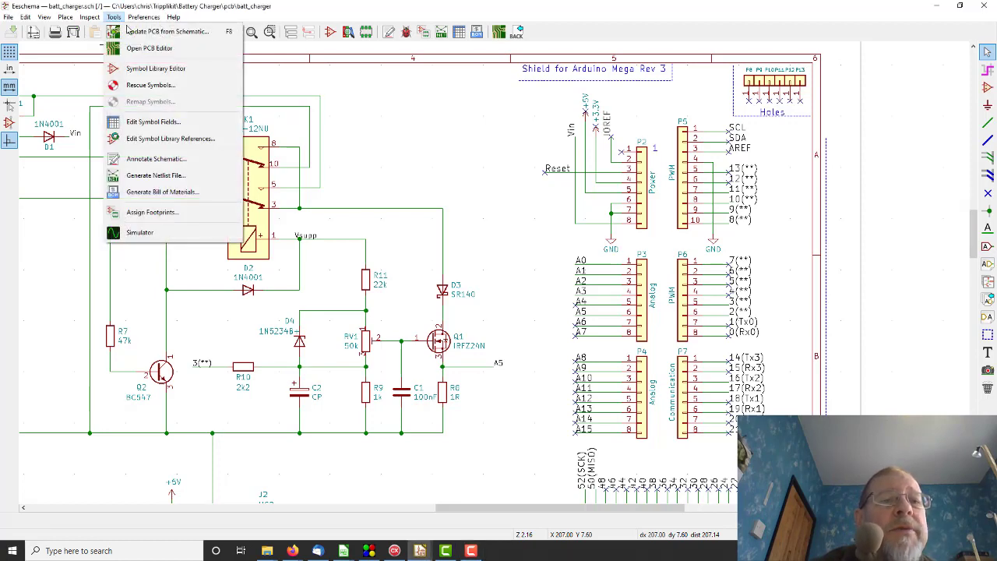
pyautogui.click(140, 32)
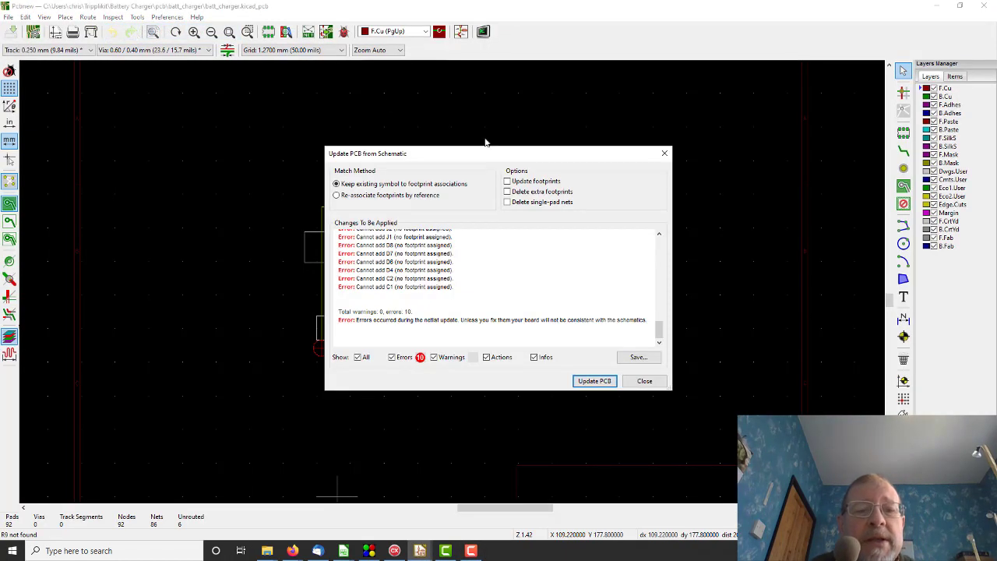
pyautogui.scroll(3, 415, 261)
pyautogui.scroll(-2, 437, 280)
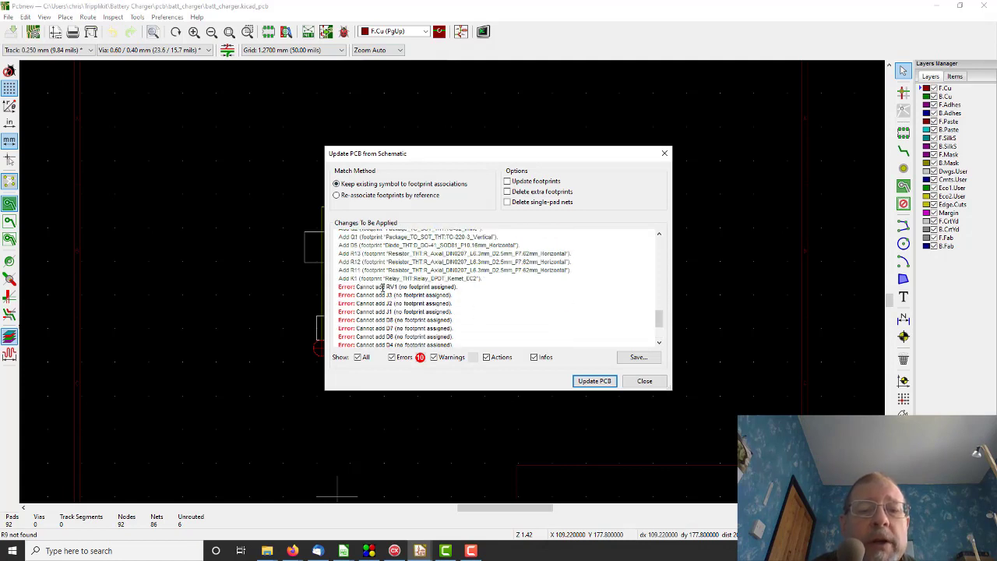
pyautogui.click(644, 382)
pyautogui.click(175, 18)
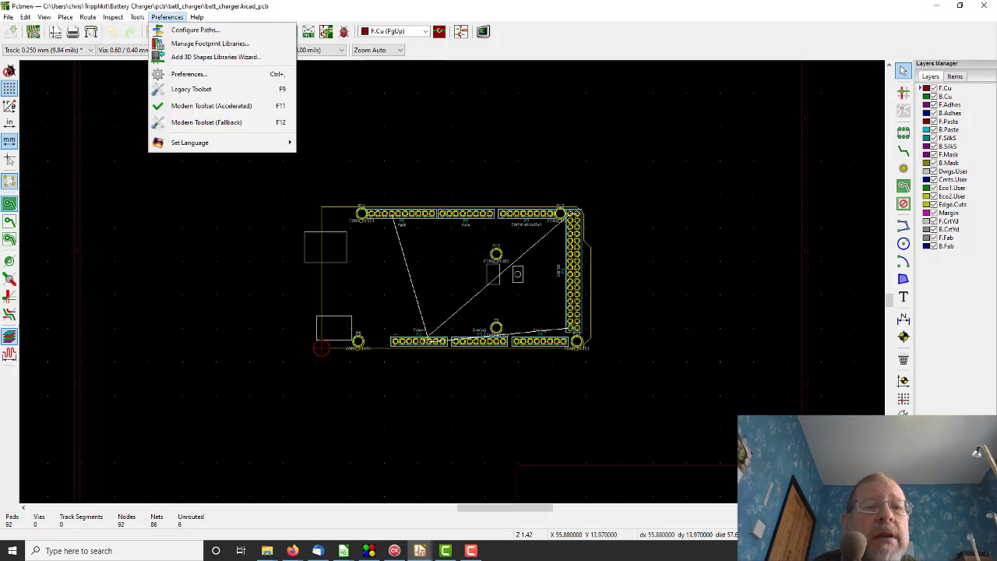
# Switch back to the Eeschema schematic and assign a footprint to the 50k trim potentiometer RV1
pyautogui.click(419, 550)
pyautogui.click(419, 506)
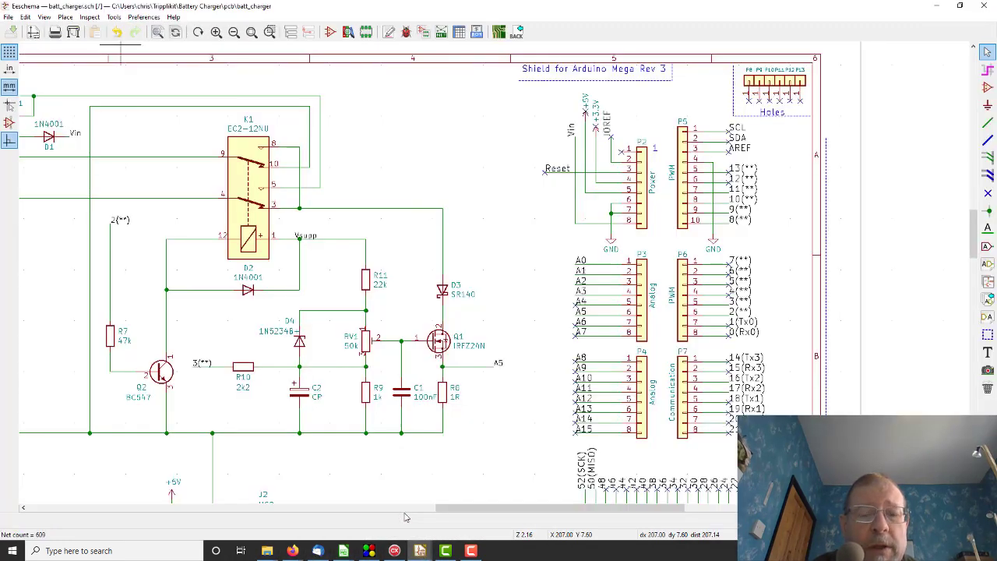
pyautogui.click(368, 340)
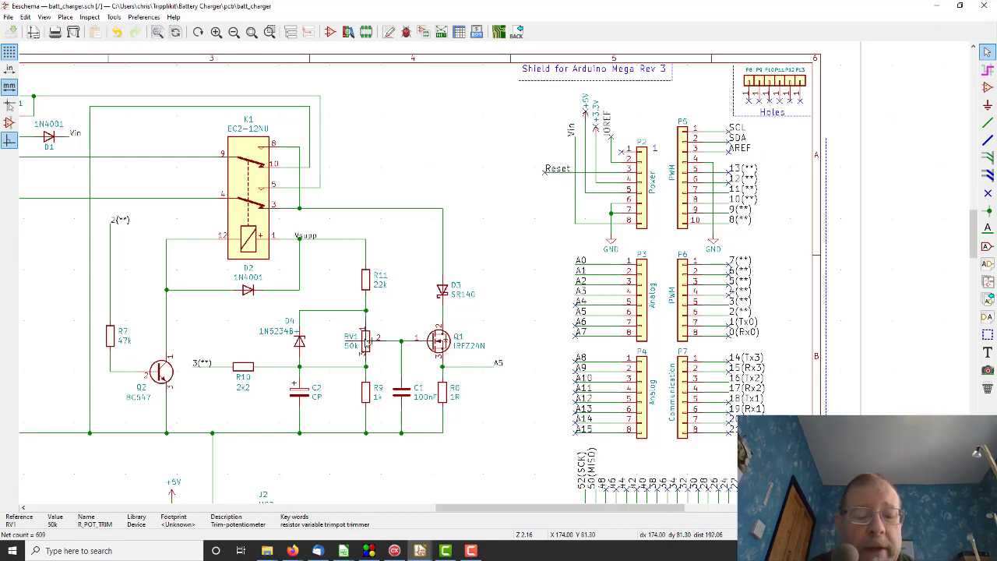
pyautogui.doubleClick(366, 343)
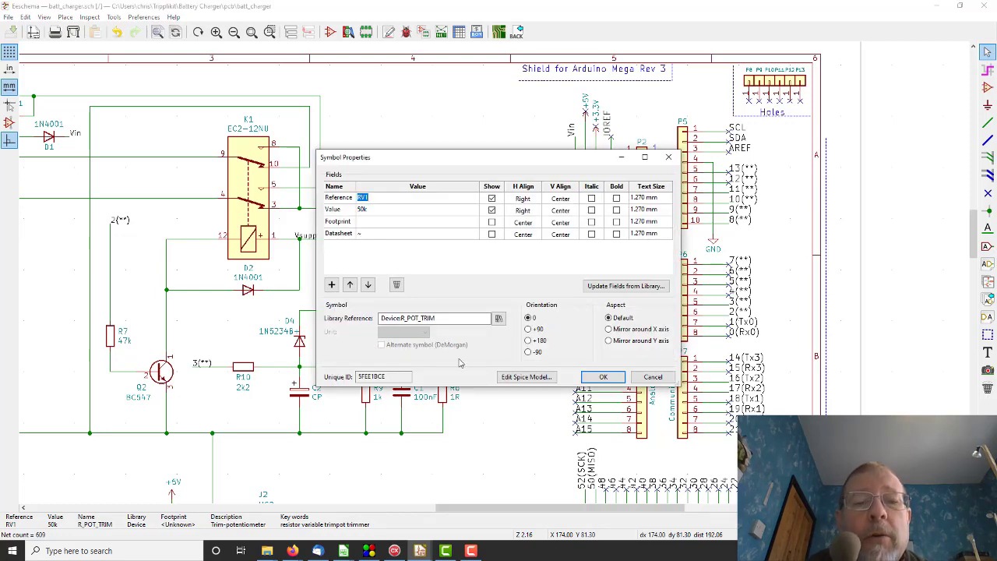
pyautogui.click(459, 223)
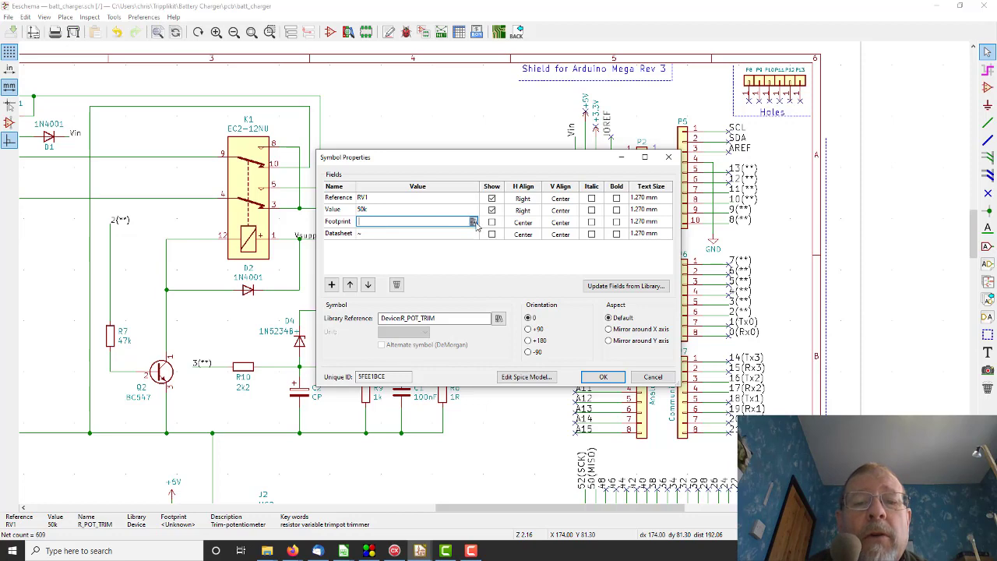
pyautogui.click(473, 222)
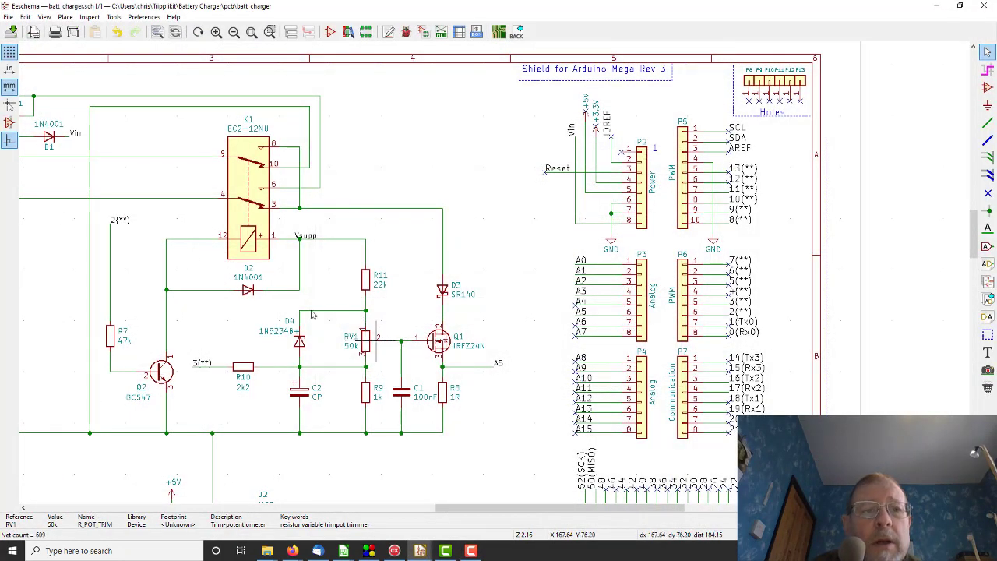
# Run Update PCB from Schematic and review its report for symbols that still have no footprint assigned
pyautogui.click(114, 17)
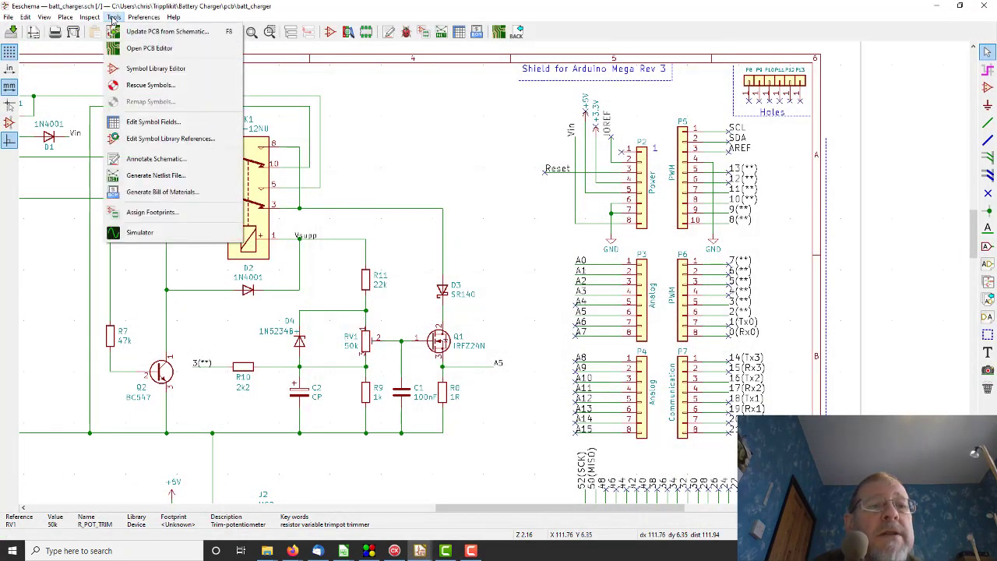
pyautogui.click(144, 32)
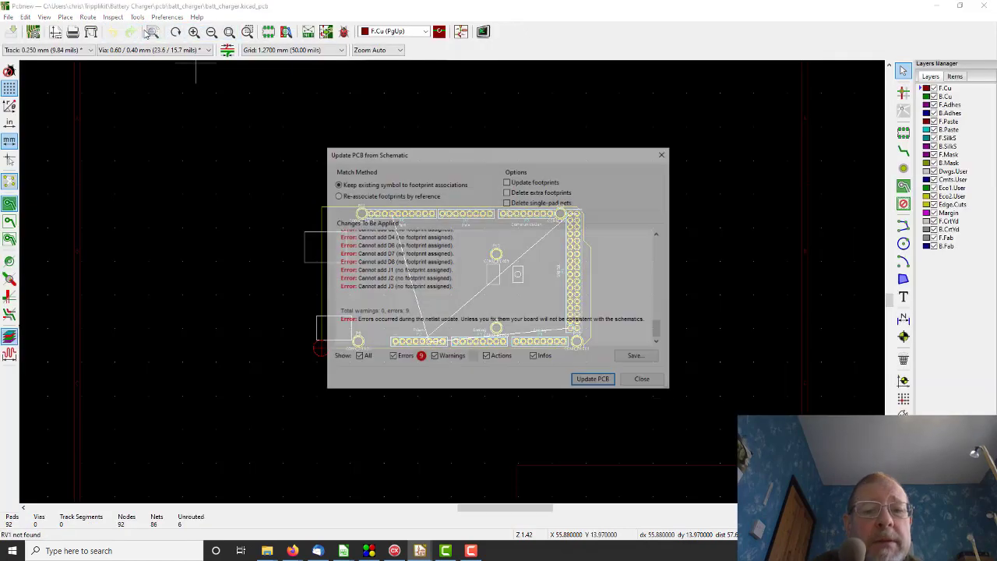
pyautogui.scroll(3, 397, 271)
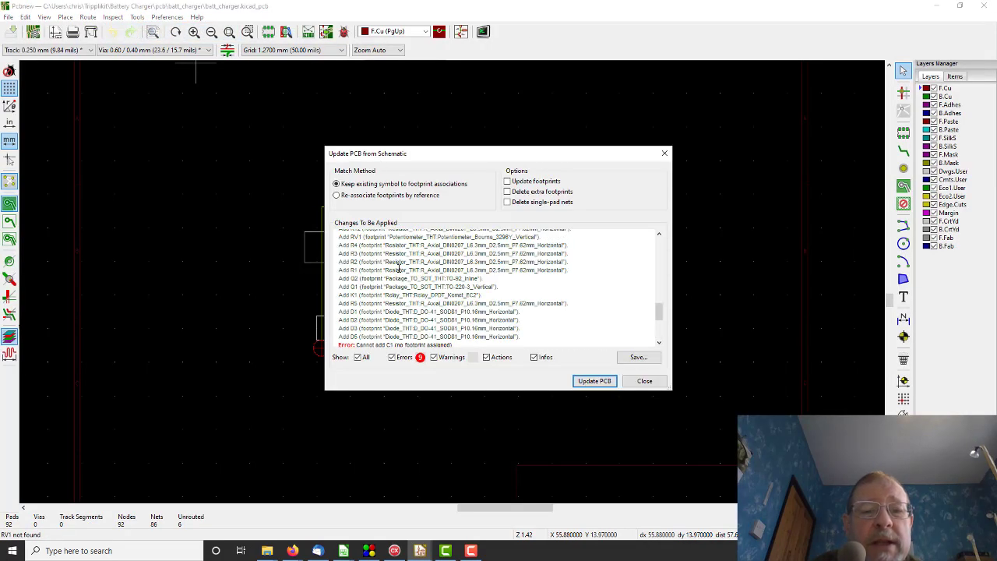
pyautogui.scroll(-1, 398, 269)
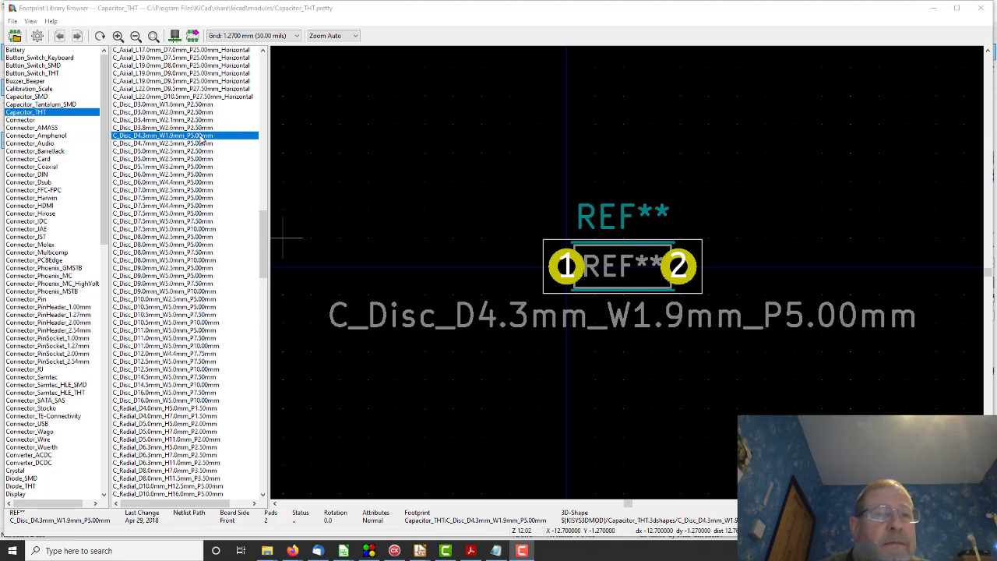
# Assign the Capacitor_THT footprint C_Disc_D4.3mm_W1.9mm_P5.00mm to the 100nF capacitor C1
pyautogui.doubleClick(233, 137)
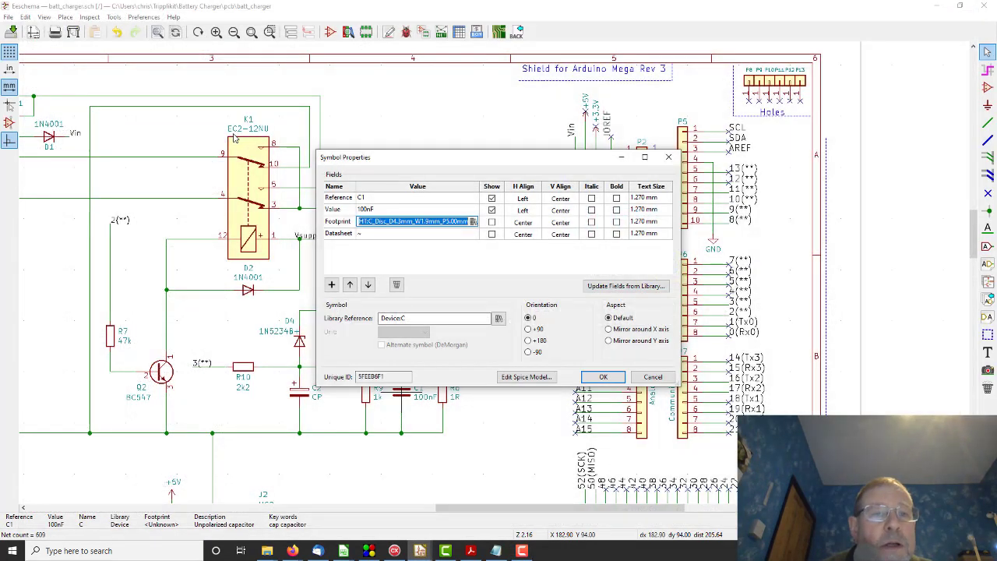
pyautogui.click(604, 377)
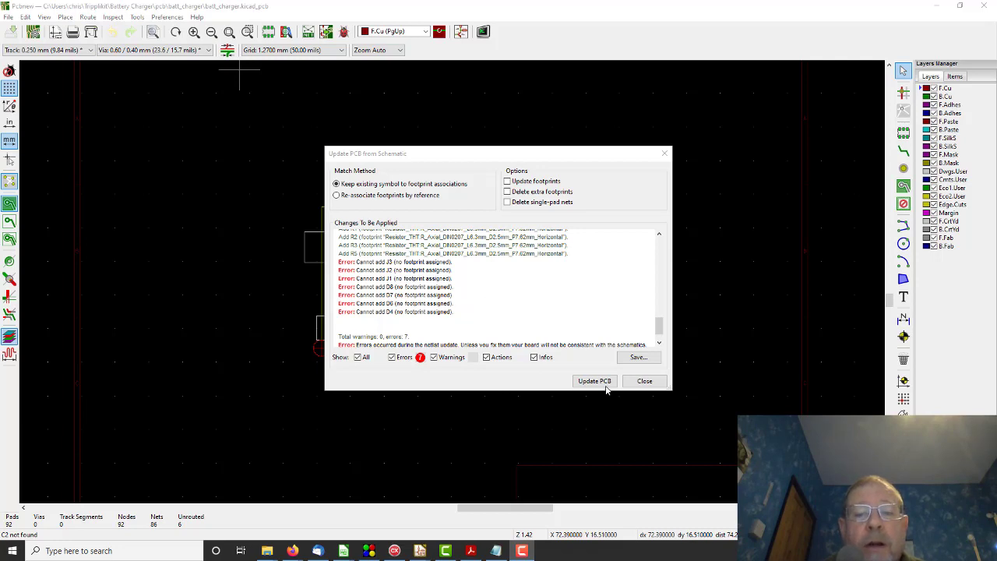
# Close the Update PCB from Schematic report without updating the board, and return to the Eeschema schematic
pyautogui.click(649, 382)
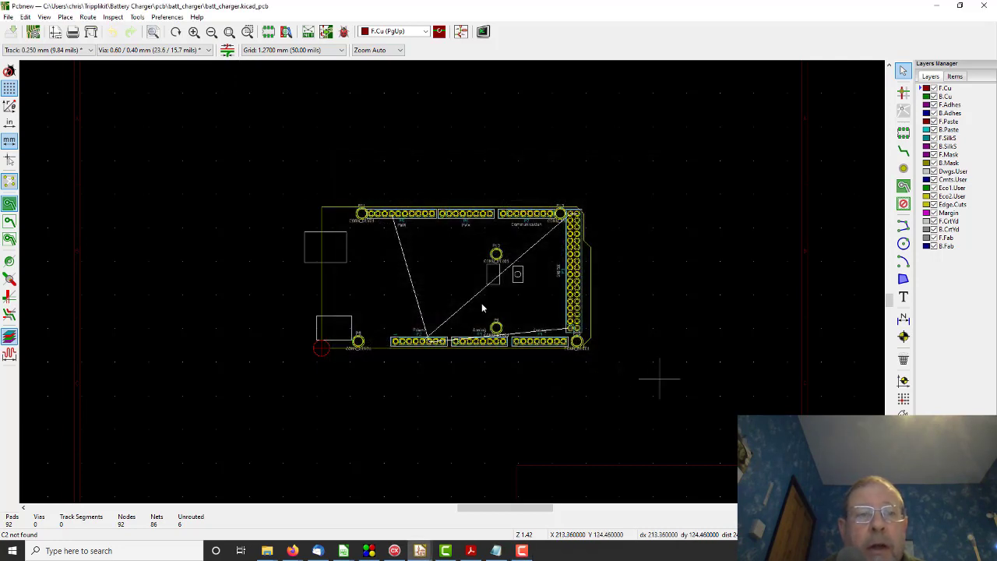
pyautogui.click(167, 17)
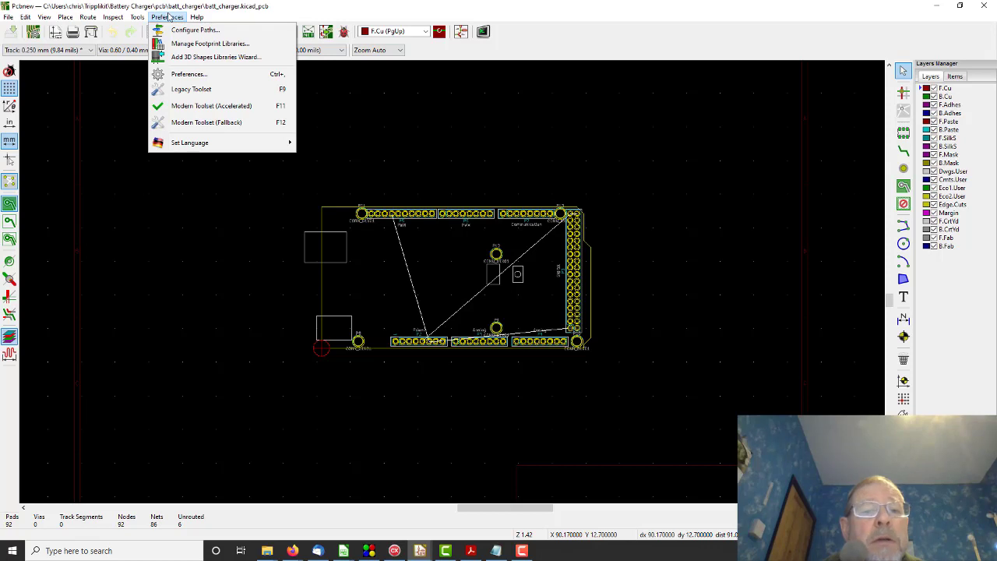
pyautogui.click(420, 550)
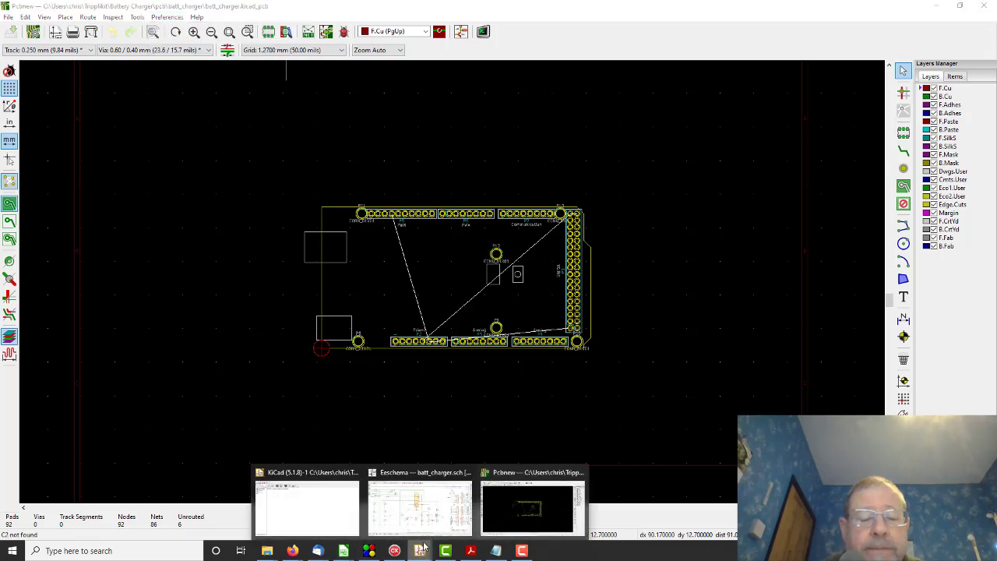
pyautogui.click(329, 504)
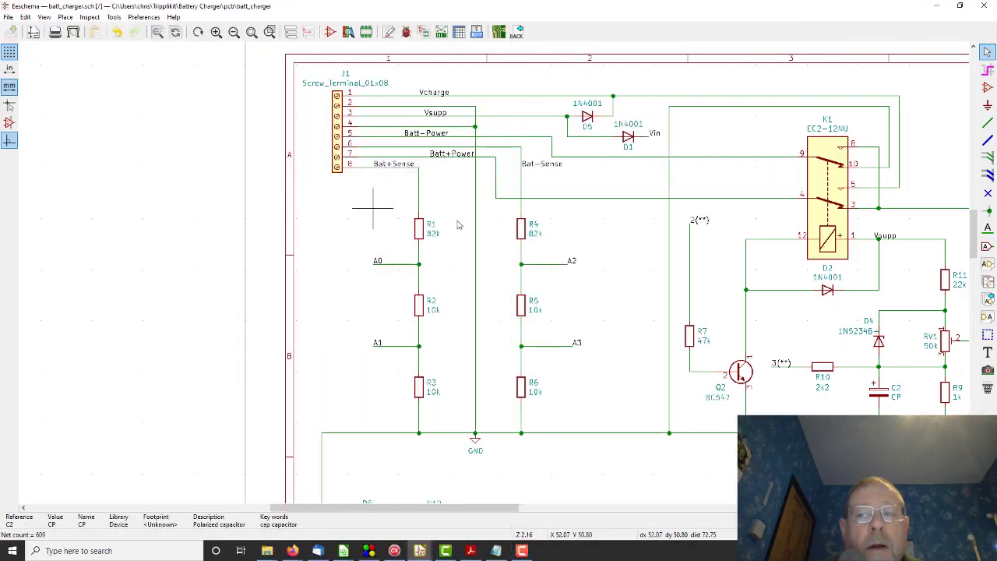
# Give the USB connector J2 the PinHeader_1x05_P2.54mm_Vertical footprint from the Connector_PinHeader_2.54mm library
pyautogui.moveTo(976, 242); pyautogui.dragTo(988, 324)
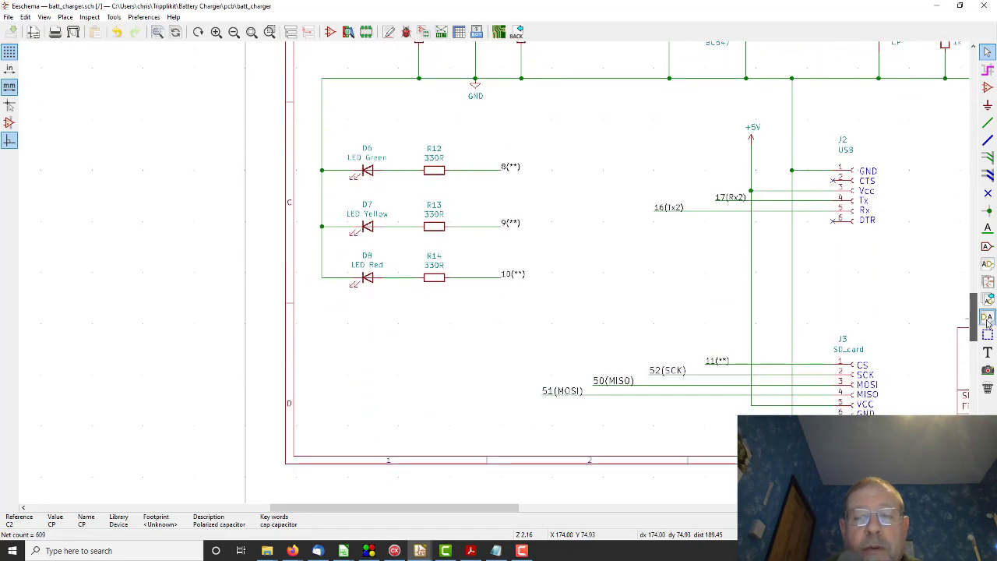
pyautogui.moveTo(503, 510); pyautogui.dragTo(615, 514)
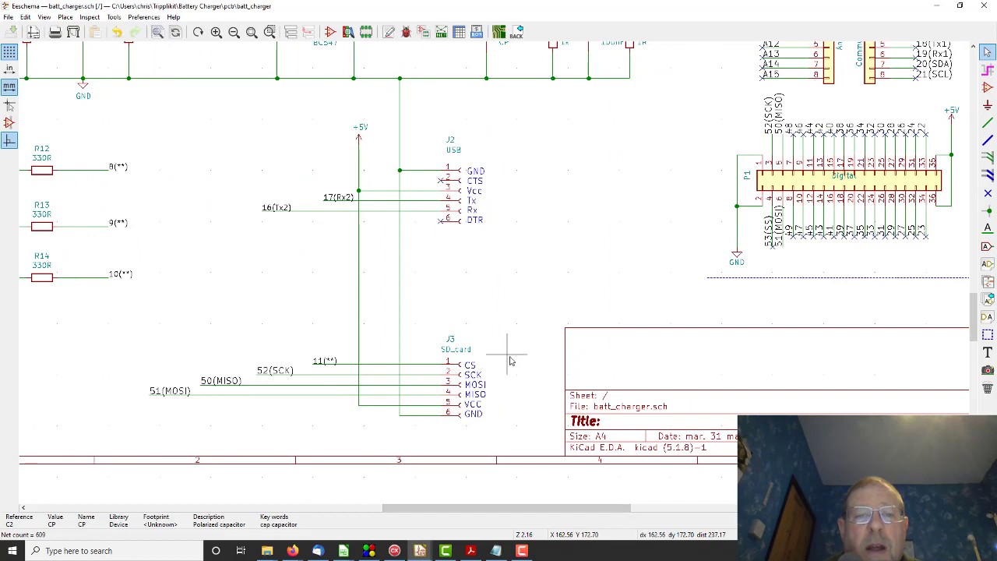
pyautogui.click(452, 190)
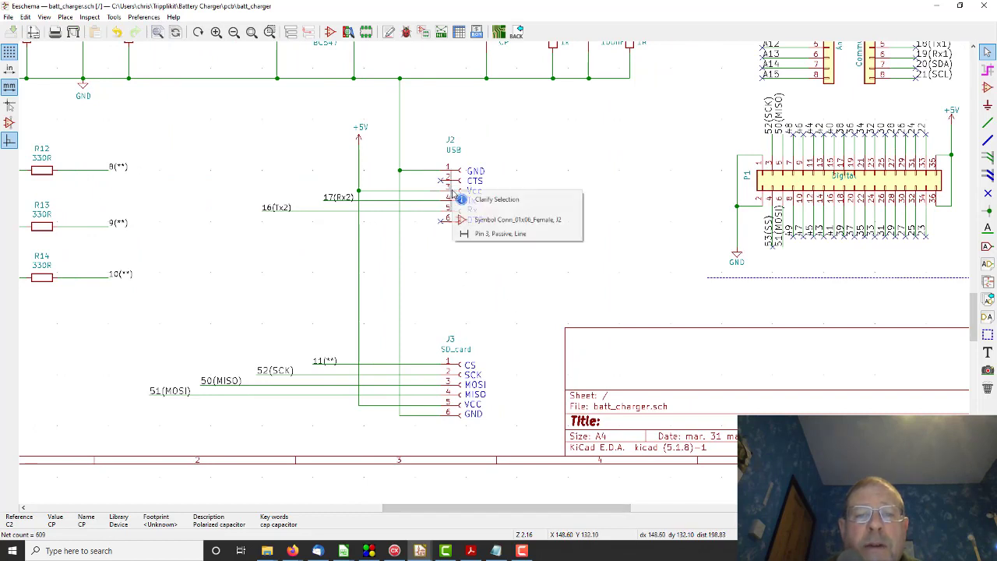
pyautogui.click(482, 221)
pyautogui.rightClick(482, 226)
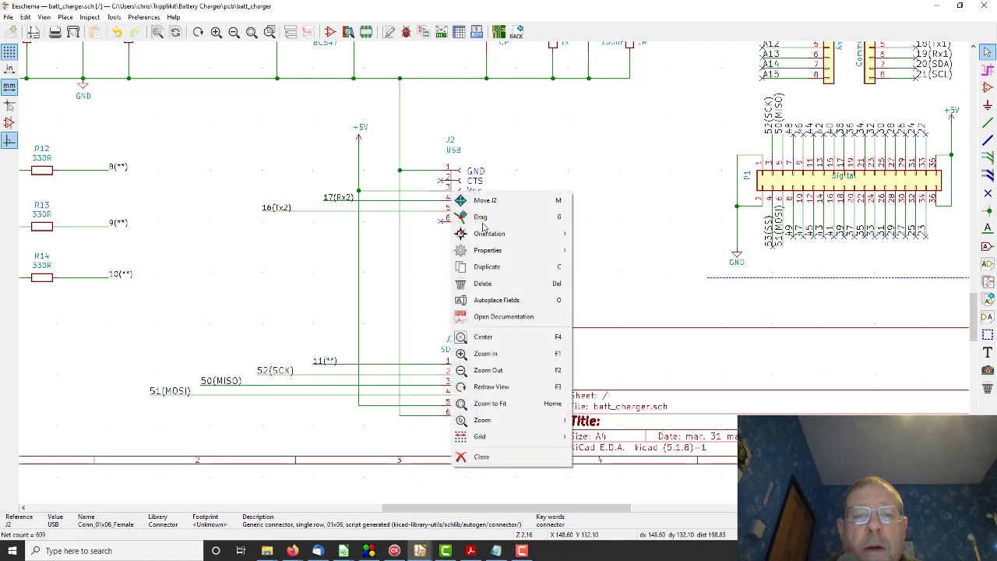
pyautogui.moveTo(490, 251)
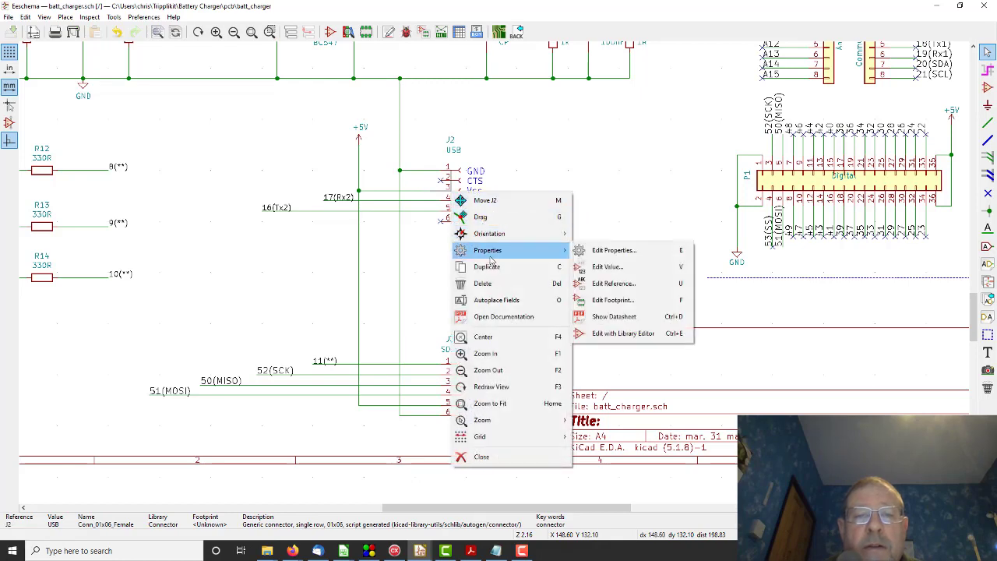
pyautogui.click(598, 252)
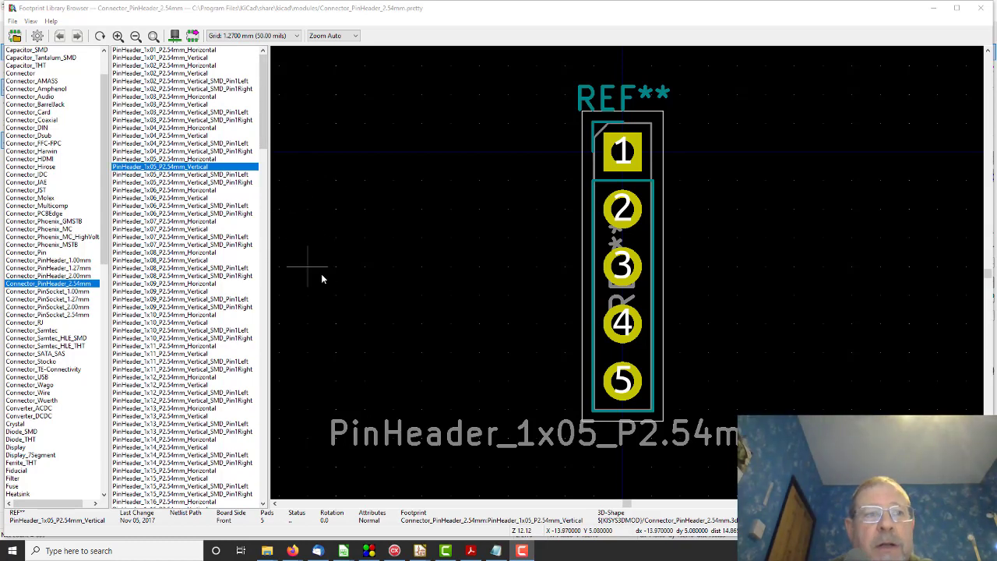
pyautogui.doubleClick(194, 167)
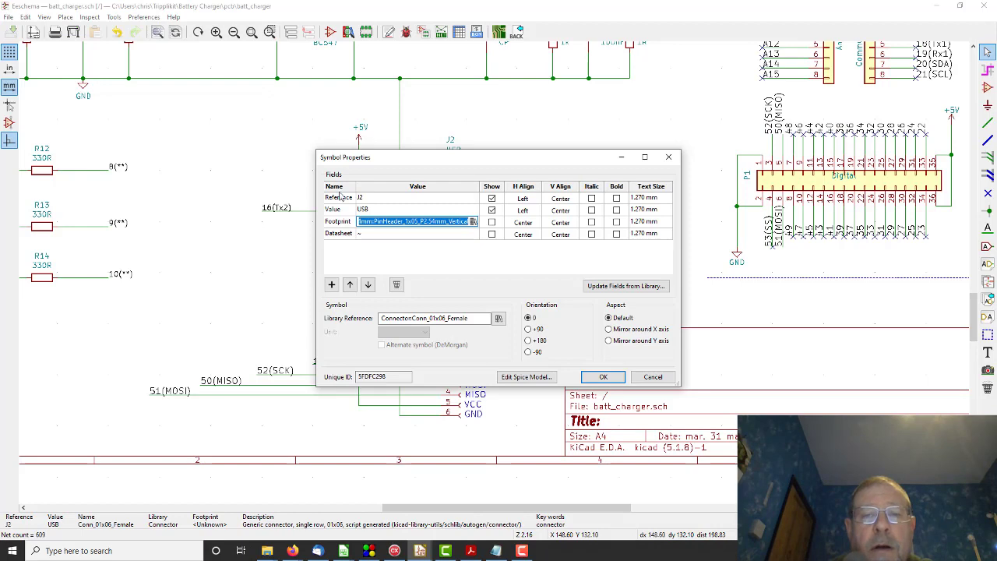
pyautogui.moveTo(446, 163); pyautogui.dragTo(439, 98)
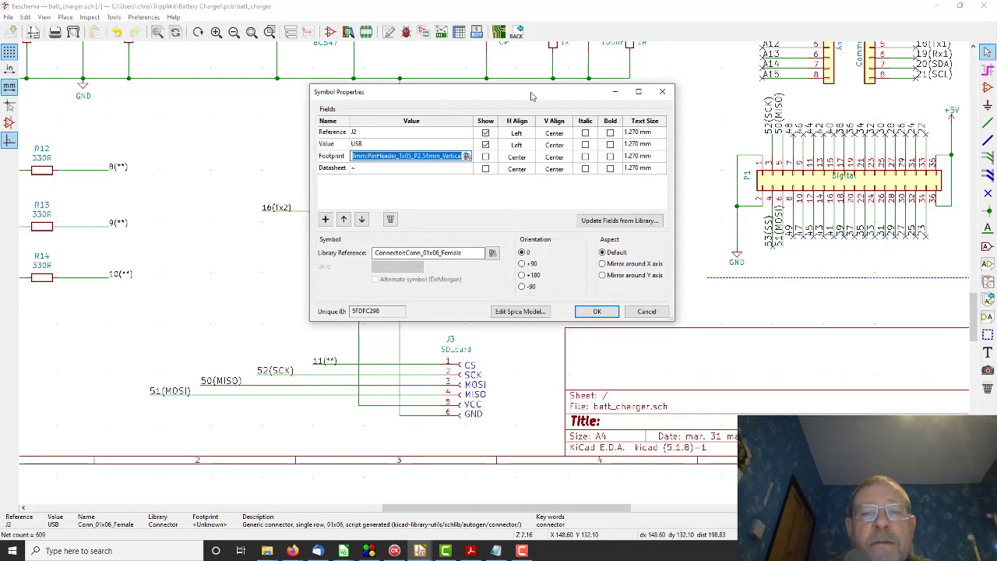
pyautogui.moveTo(531, 95)
pyautogui.mouseDown()
pyautogui.moveTo(484, 328)
pyautogui.moveTo(518, 92)
pyautogui.mouseUp()
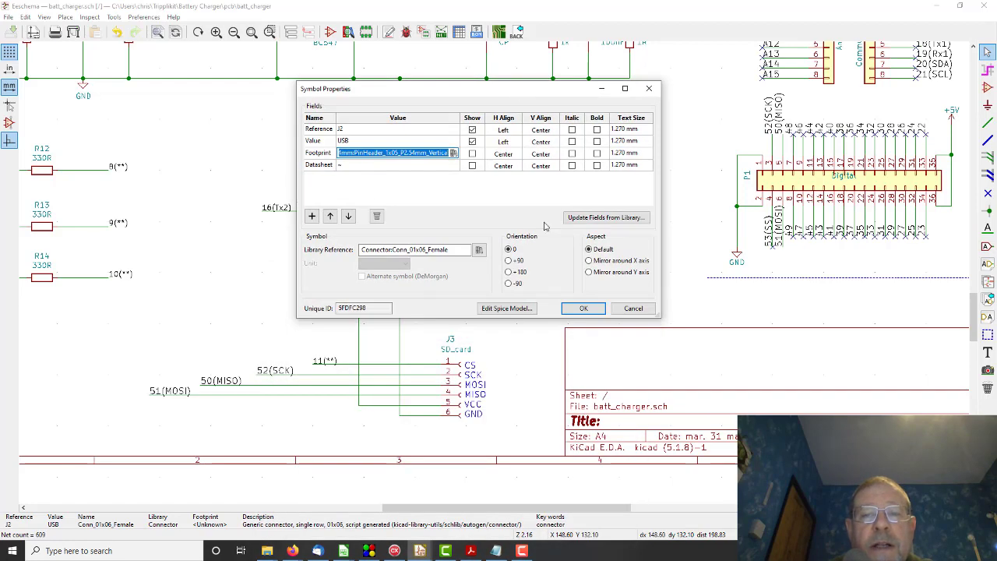
pyautogui.click(582, 309)
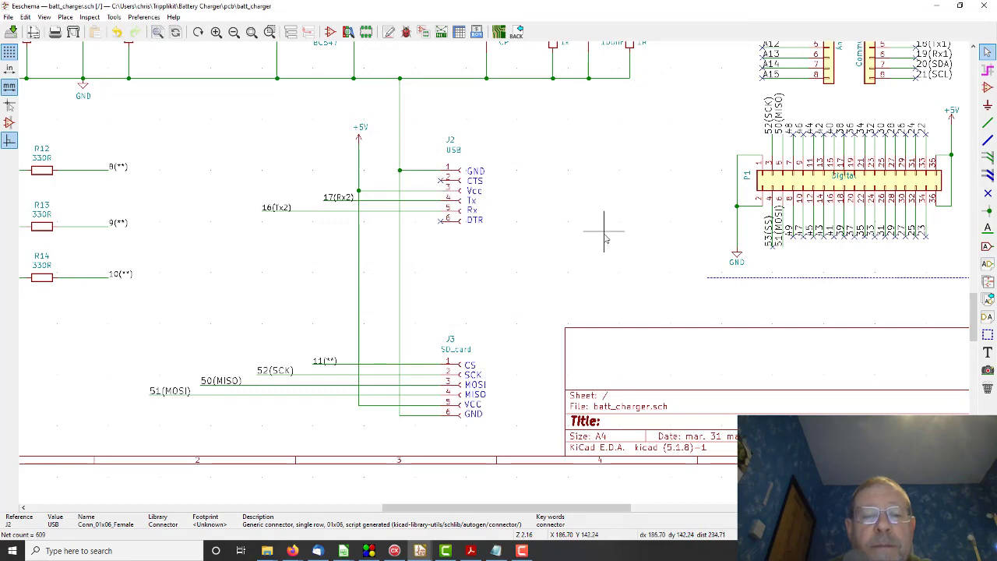
# Check how the Update PCB from Schematic report treats J2's five-pin footprint, and close it without updating the board
pyautogui.click(114, 17)
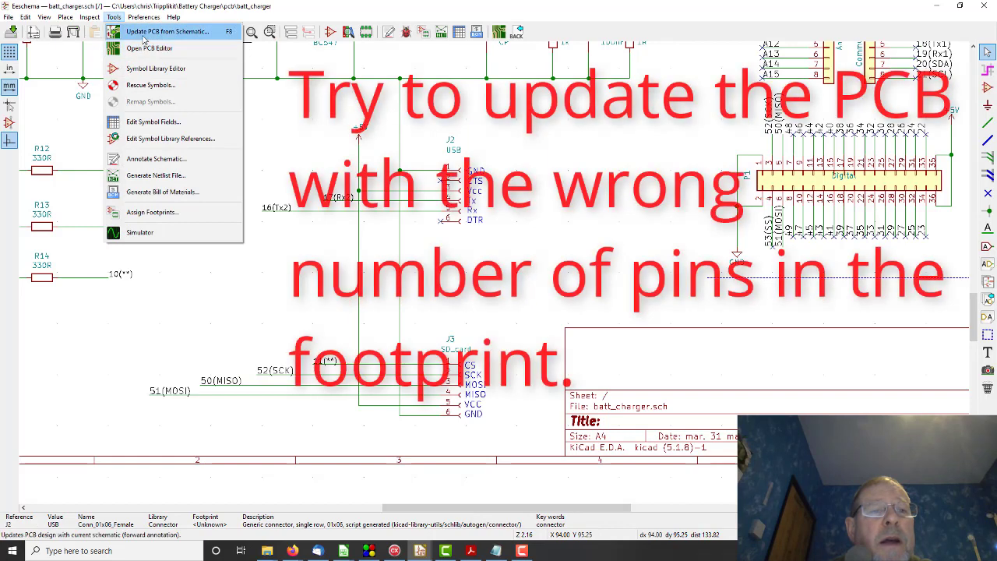
pyautogui.click(144, 33)
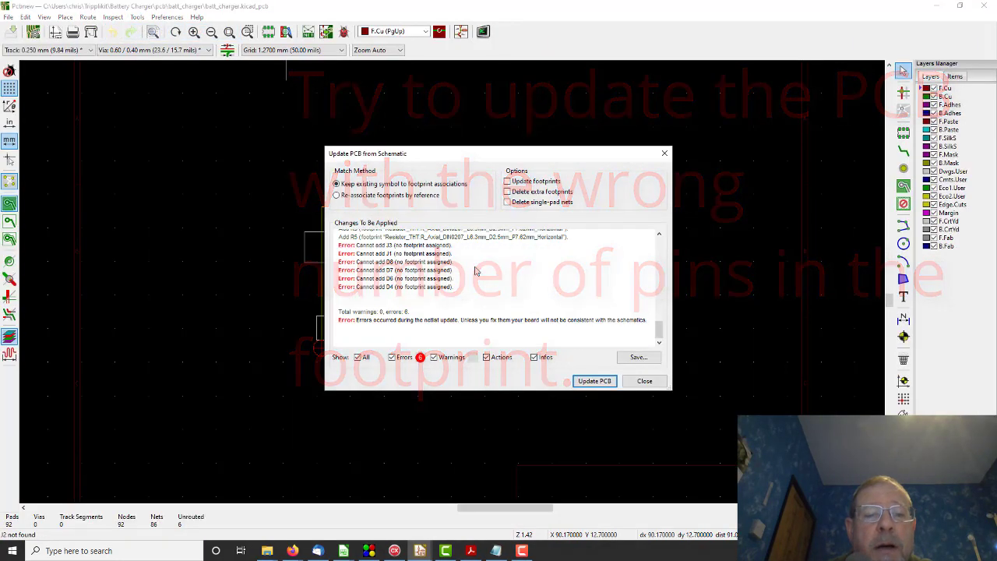
pyautogui.scroll(5, 477, 270)
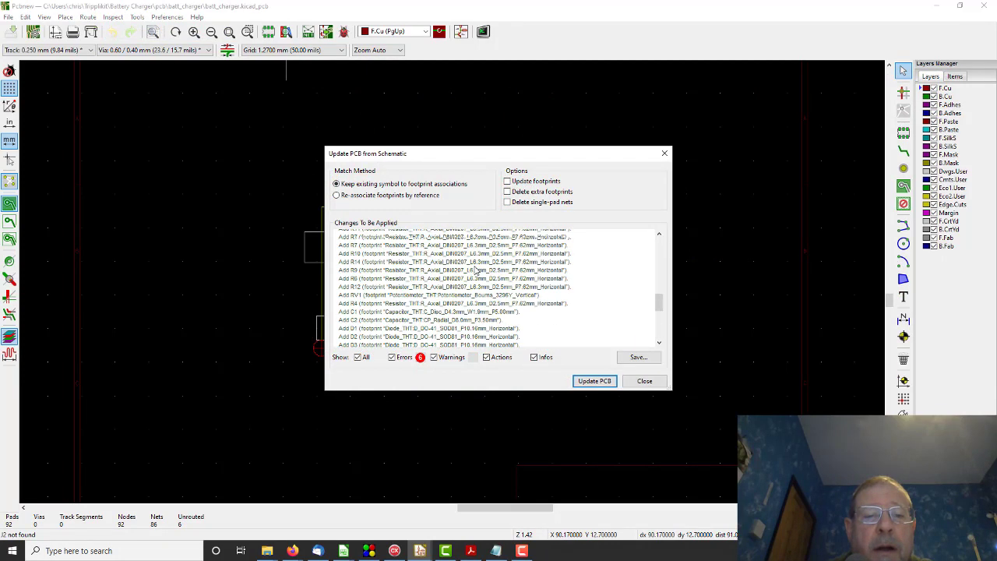
pyautogui.scroll(-5, 477, 270)
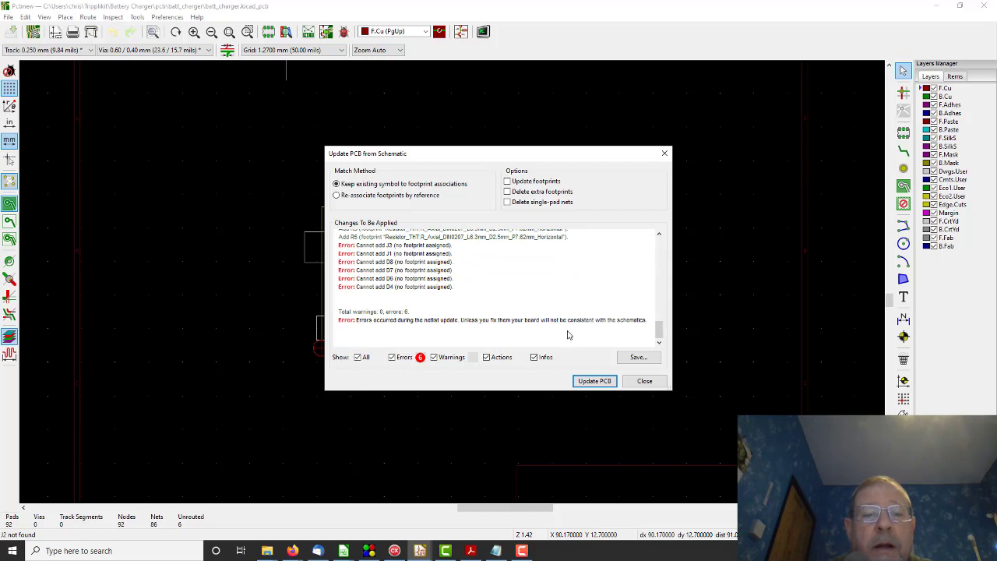
pyautogui.click(646, 381)
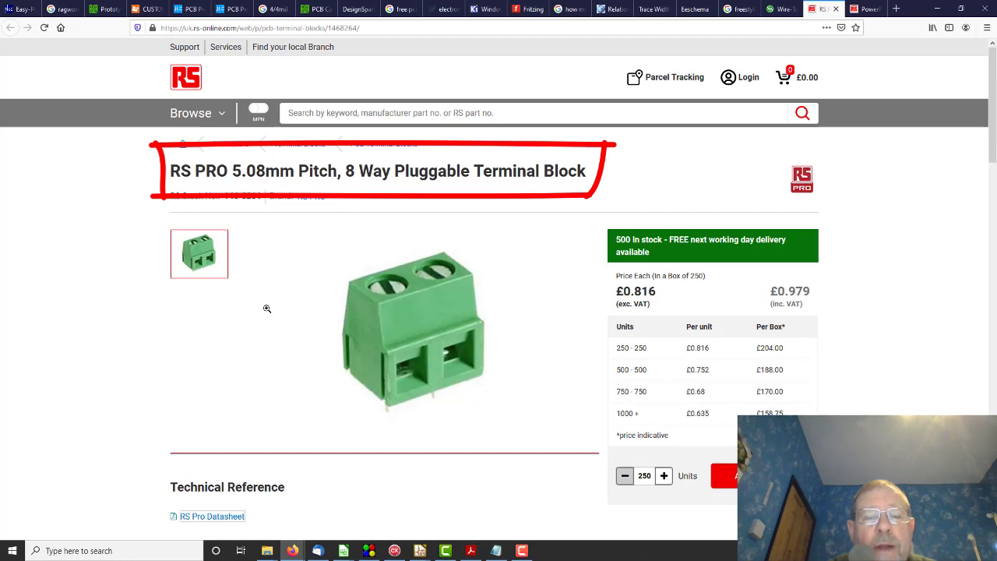
# Switch from the browser to the Eeschema schematic and browse the TerminalBlock library for a footprint for screw terminal J1
pyautogui.moveTo(420, 551)
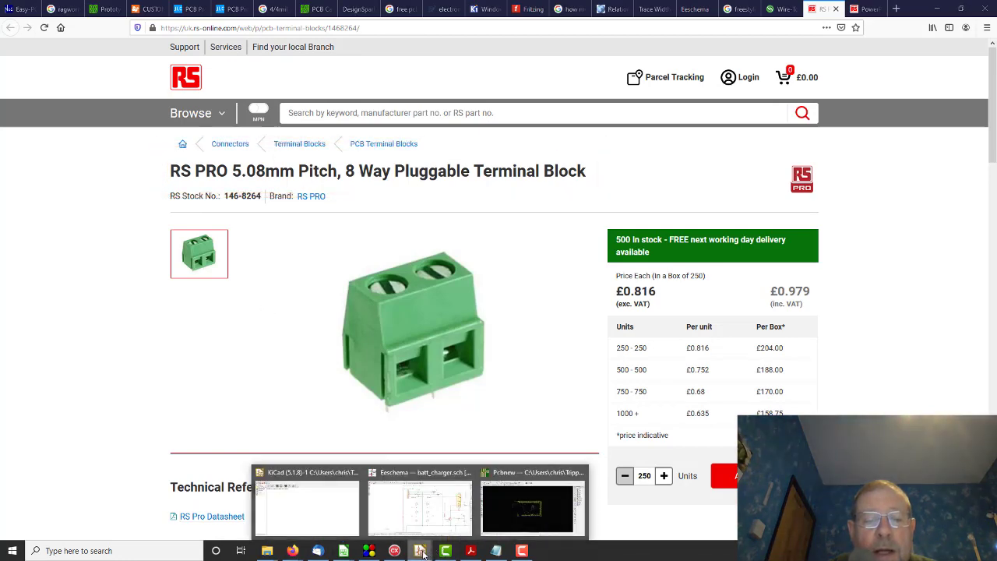
pyautogui.click(419, 507)
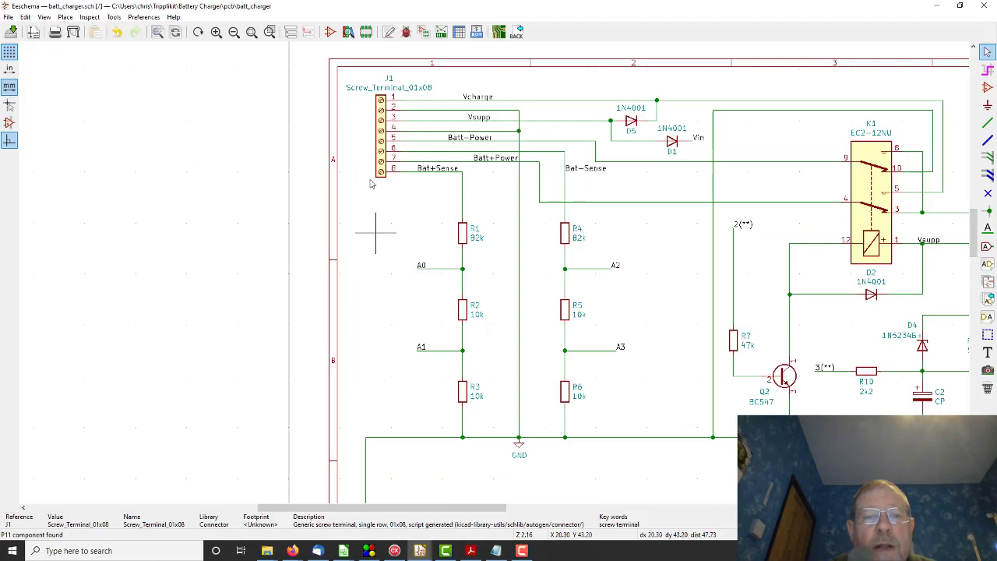
pyautogui.doubleClick(381, 130)
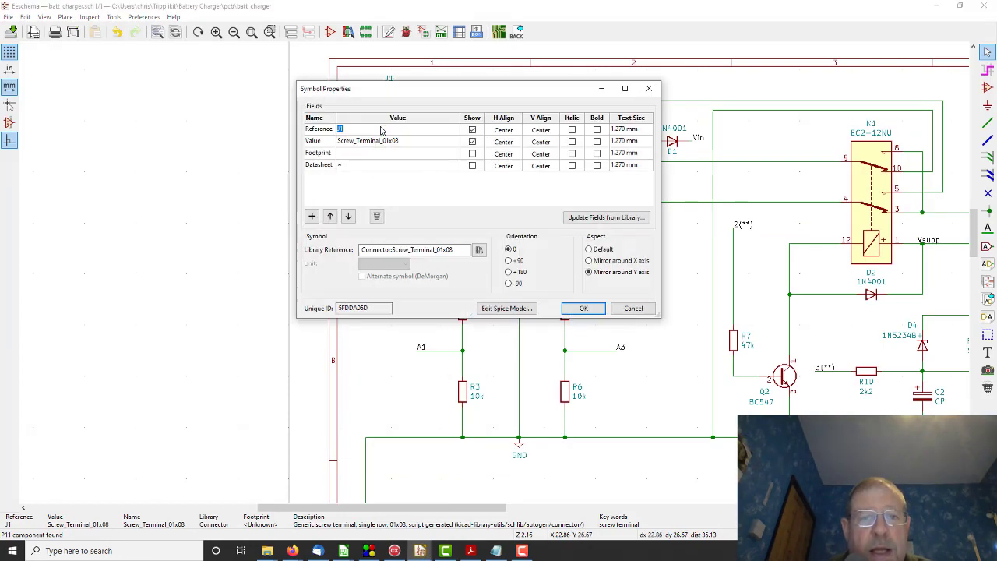
pyautogui.click(456, 157)
pyautogui.click(453, 154)
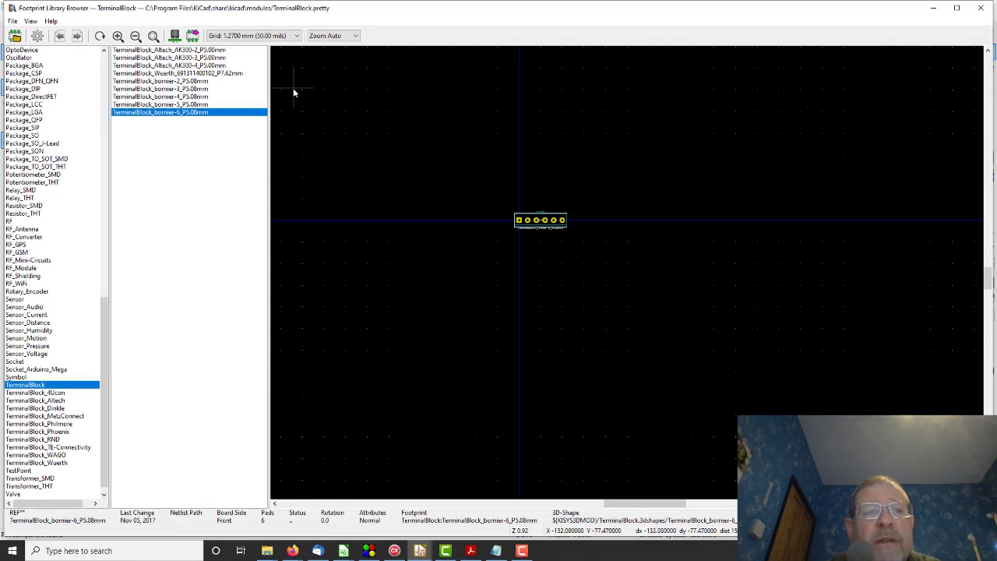
# Examine the pads of the TerminalBlock_bornier-6_P5.08mm footprint, and leave J1's properties without assigning it
pyautogui.click(118, 36)
pyautogui.click(118, 36)
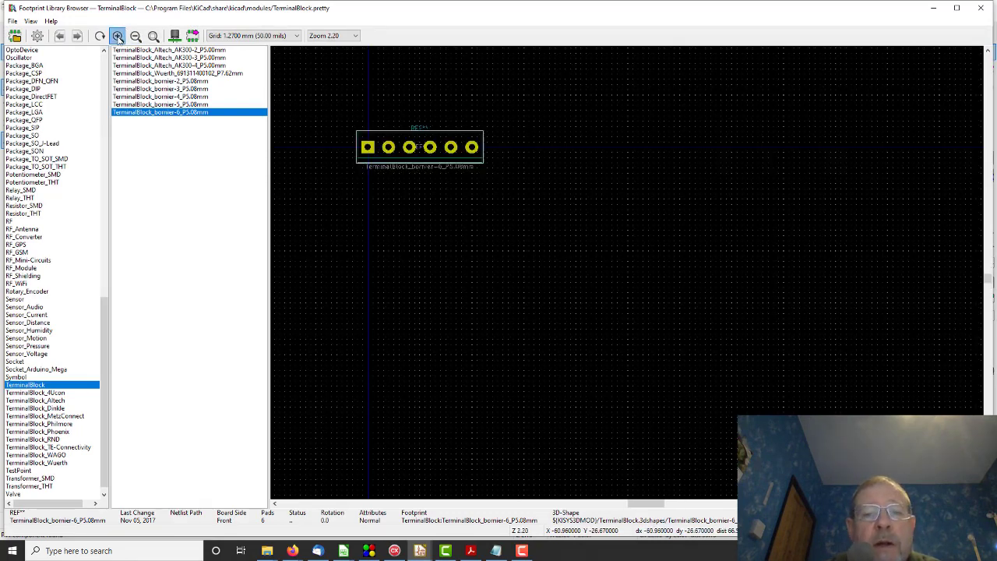
pyautogui.click(117, 36)
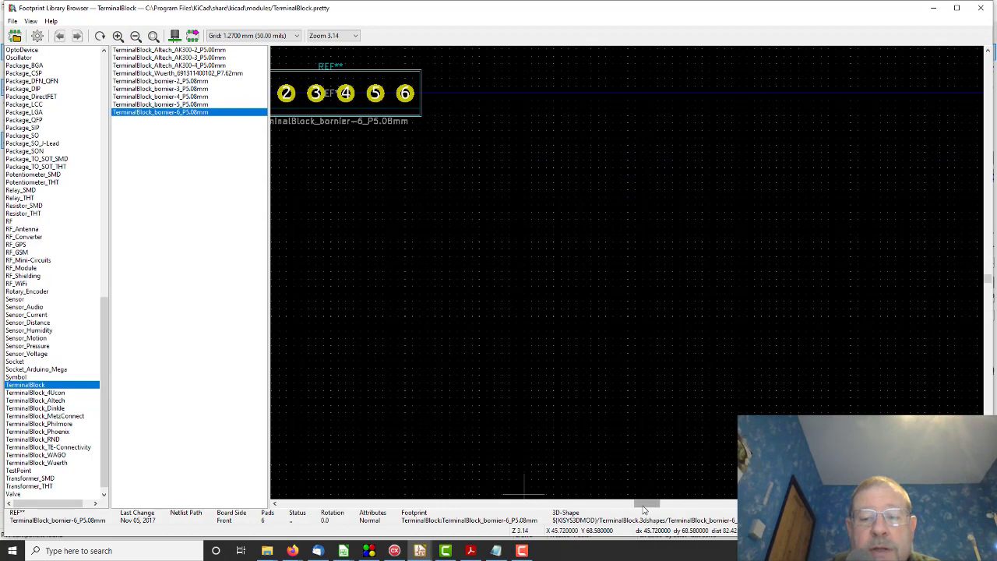
pyautogui.moveTo(647, 503); pyautogui.dragTo(630, 505)
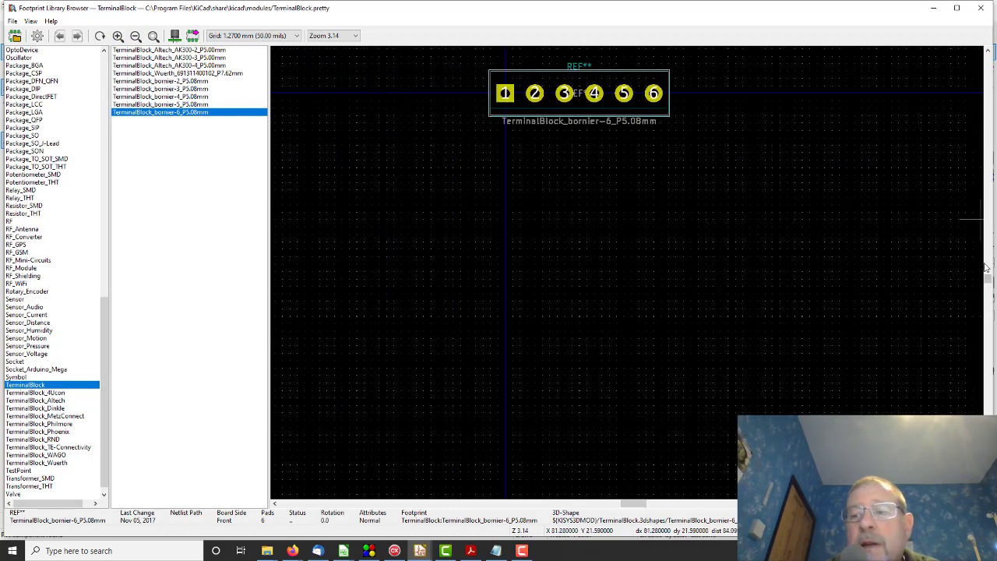
pyautogui.moveTo(991, 280); pyautogui.dragTo(987, 274)
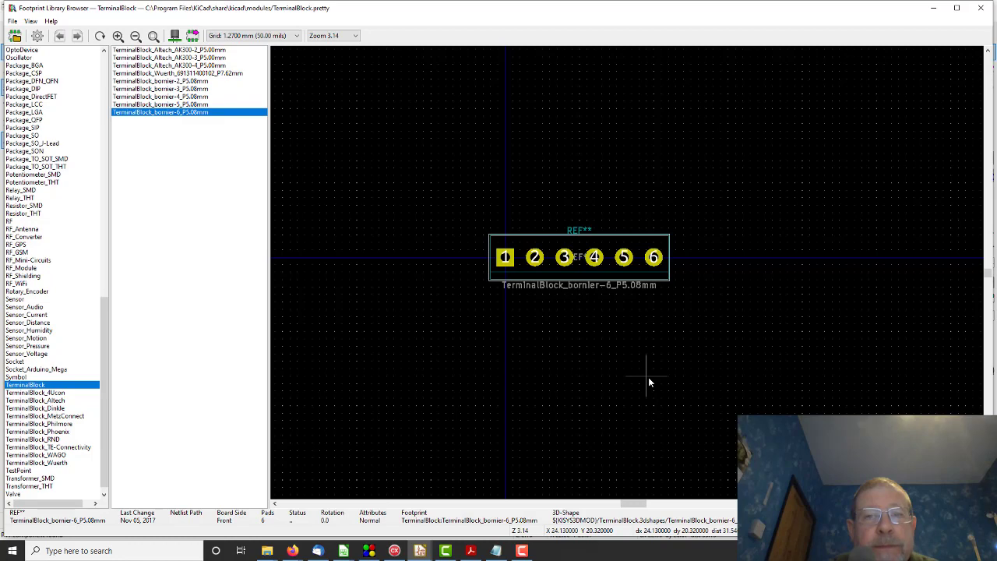
pyautogui.click(983, 9)
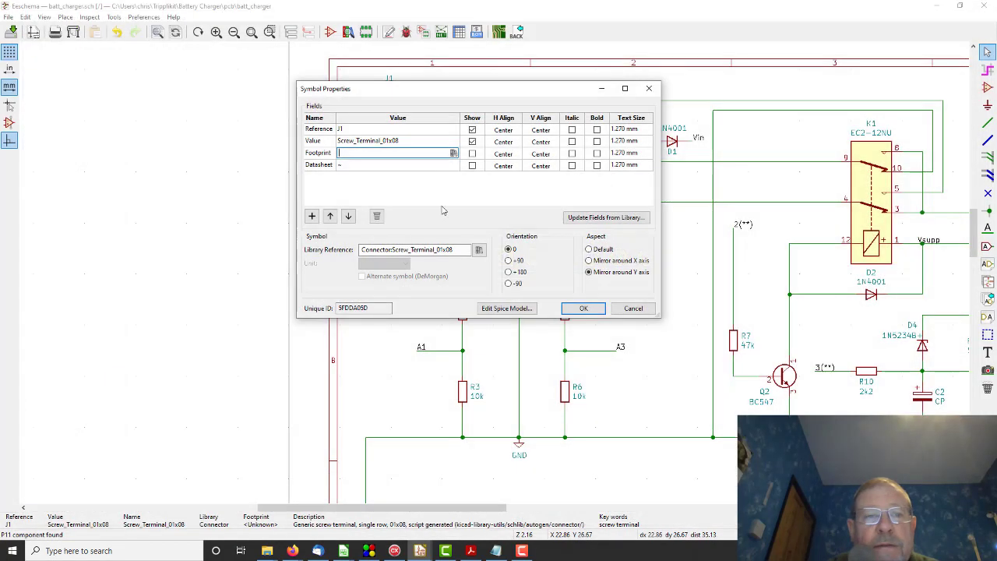
pyautogui.click(633, 309)
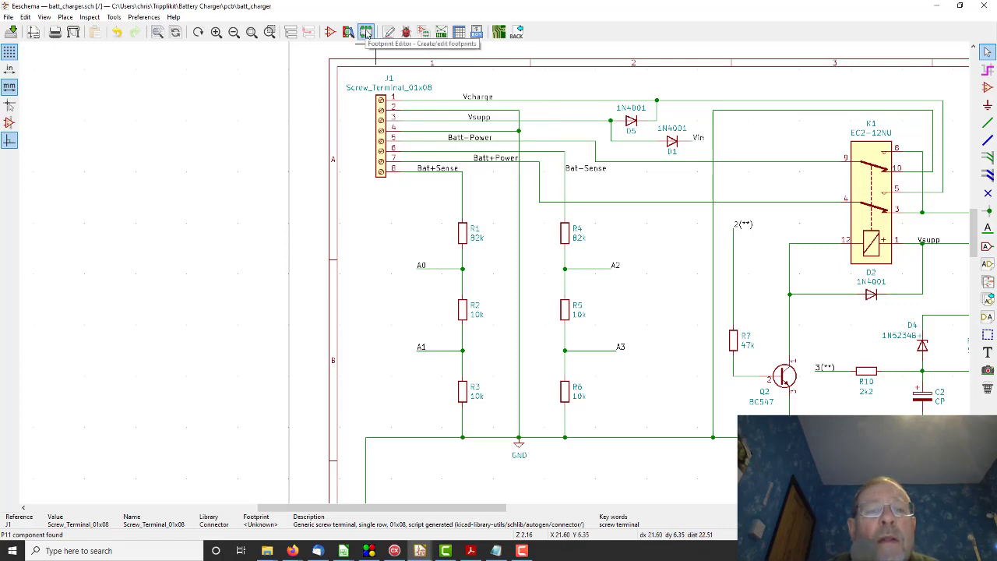
# Open the TerminalBlock_bornier-6_P5.08mm footprint from the TerminalBlock library in the Footprint Editor
pyautogui.click(367, 32)
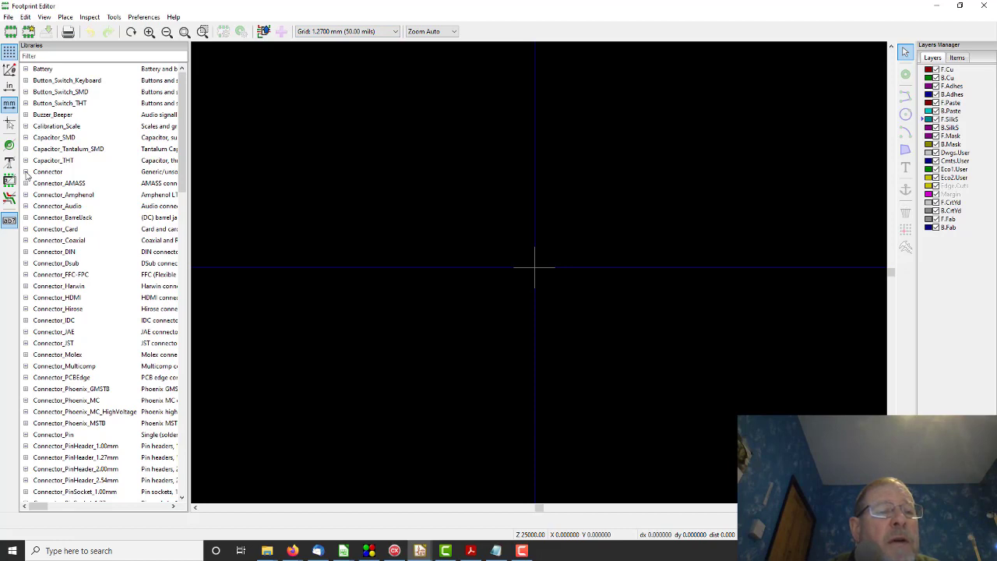
pyautogui.moveTo(180, 167); pyautogui.dragTo(198, 452)
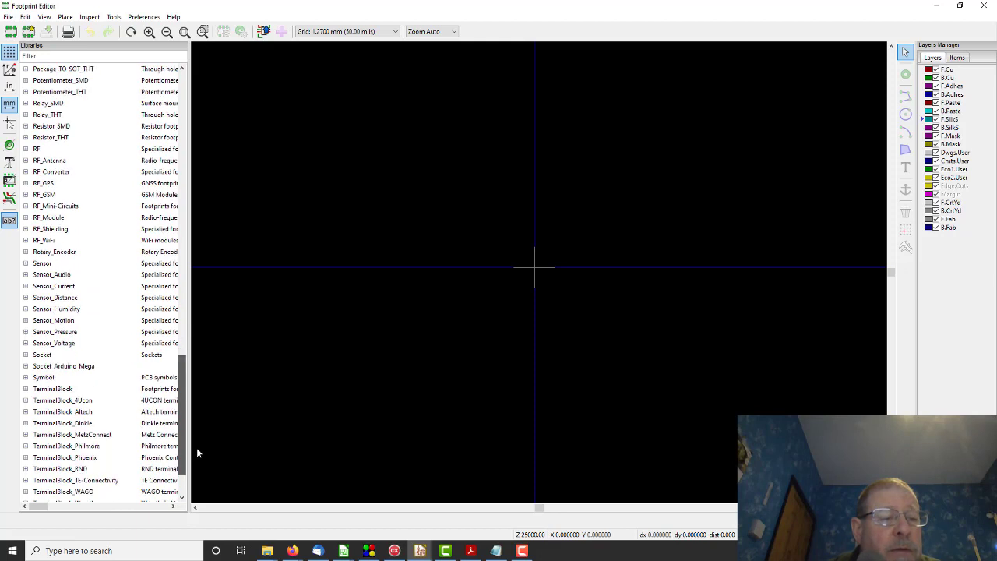
pyautogui.click(25, 389)
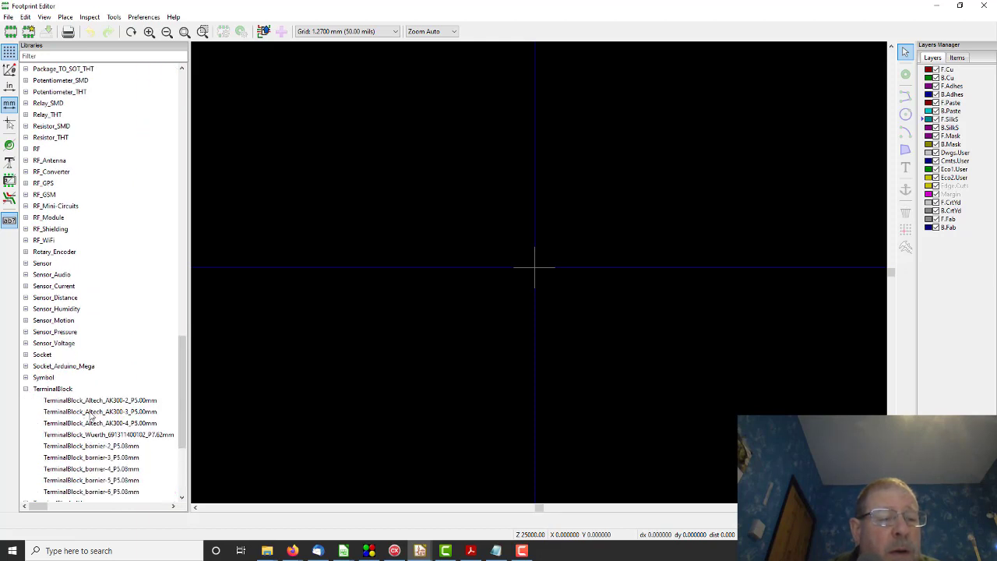
pyautogui.scroll(-1, 96, 417)
pyautogui.scroll(-1, 96, 417)
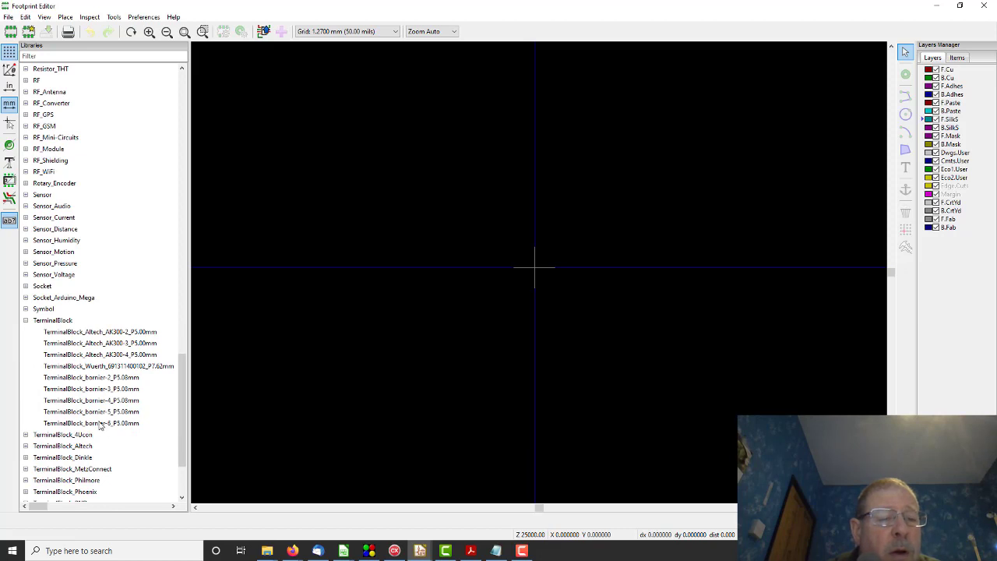
pyautogui.click(100, 425)
pyautogui.doubleClick(99, 425)
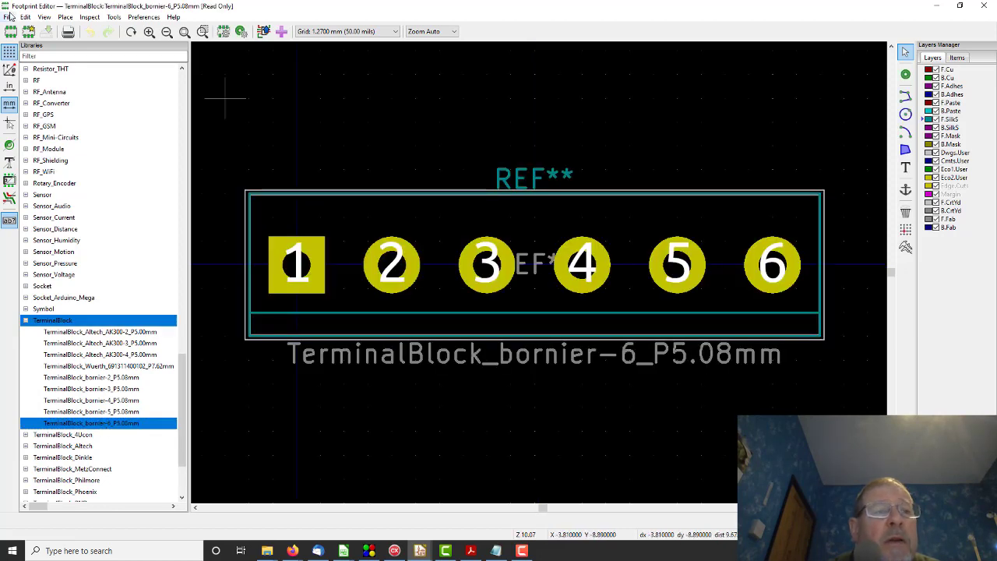
# Try to save a copy of the six-way terminal block footprint as TerminalBlock_8_P5.08mm in the TerminalBlock library
pyautogui.click(8, 17)
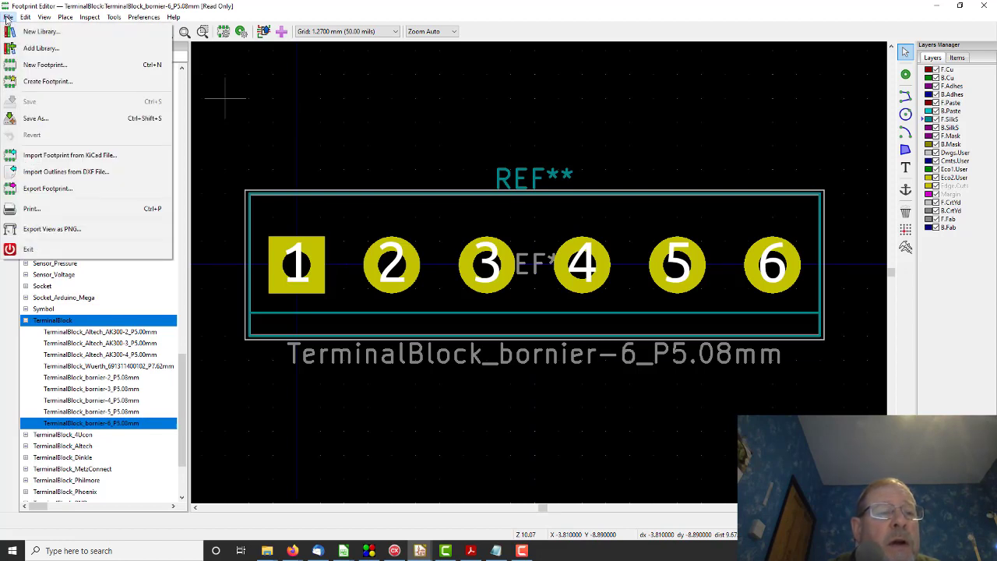
pyautogui.click(31, 118)
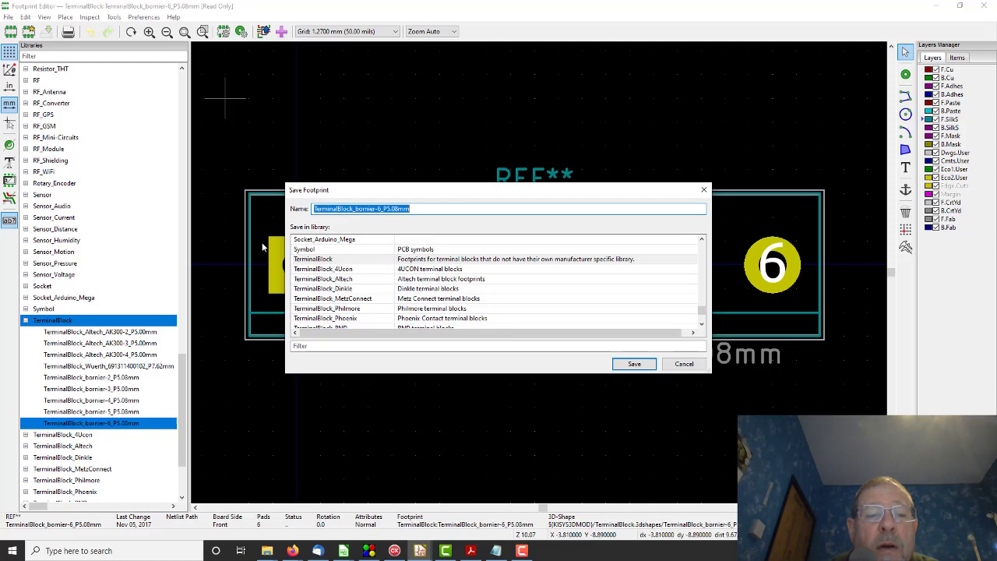
pyautogui.click(310, 260)
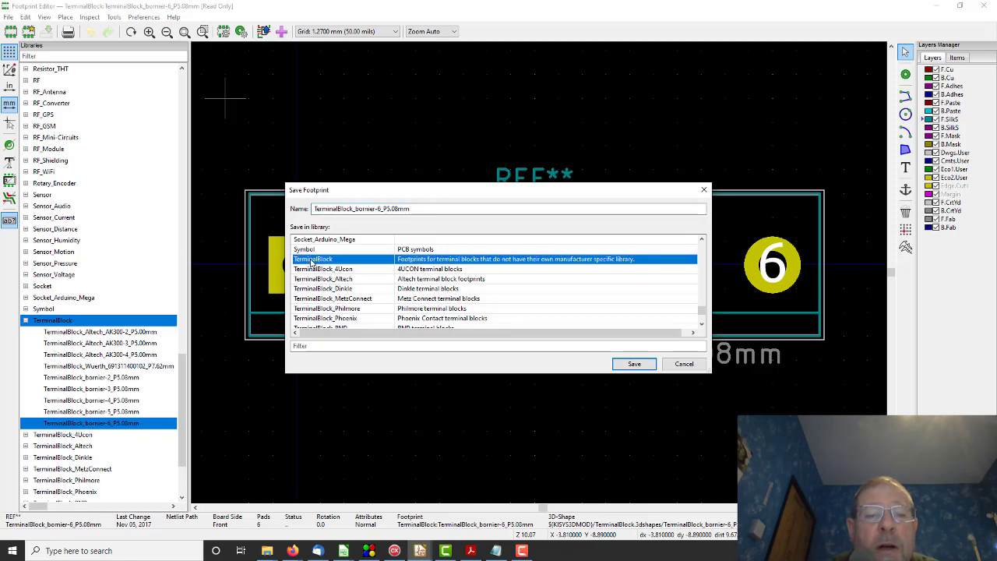
pyautogui.click(357, 209)
pyautogui.click(356, 208)
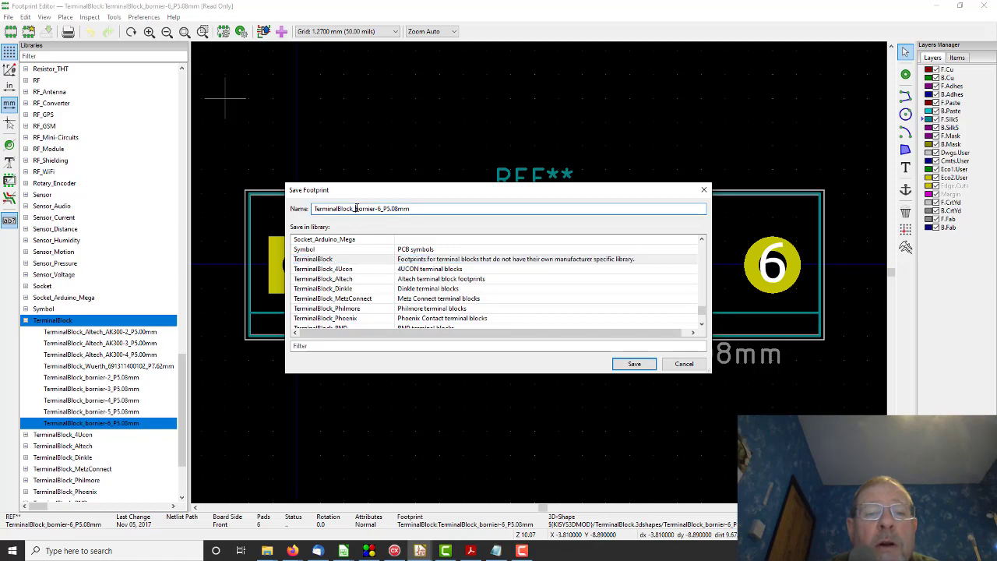
pyautogui.moveTo(355, 209); pyautogui.dragTo(374, 209)
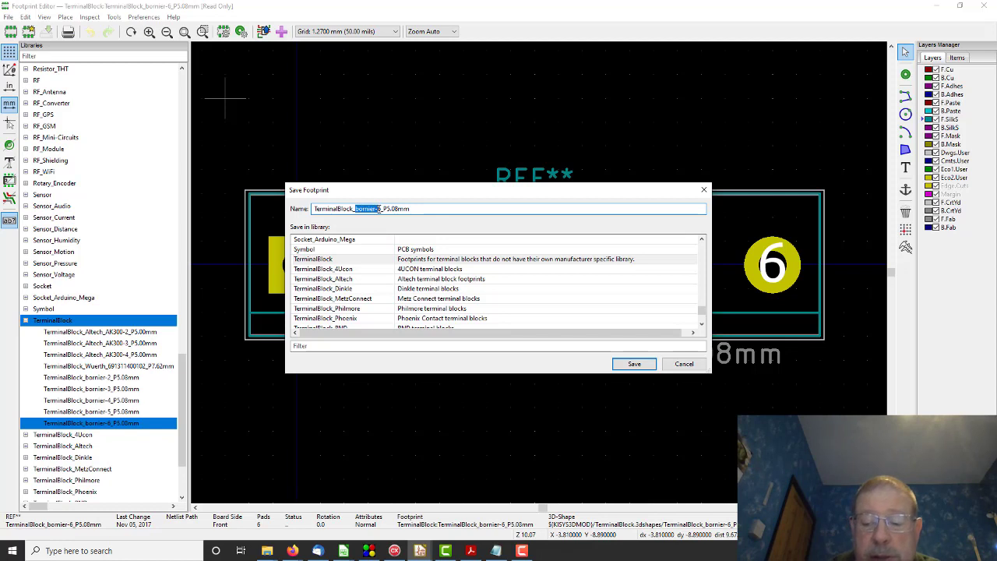
pyautogui.press('Delete')
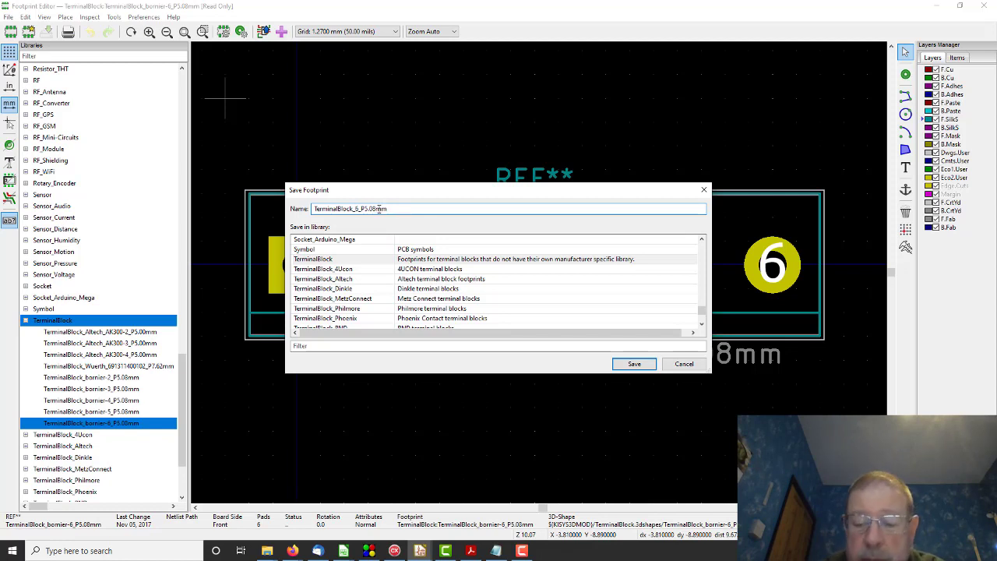
pyautogui.press('Delete')
pyautogui.press('Delete')
pyautogui.write('3')
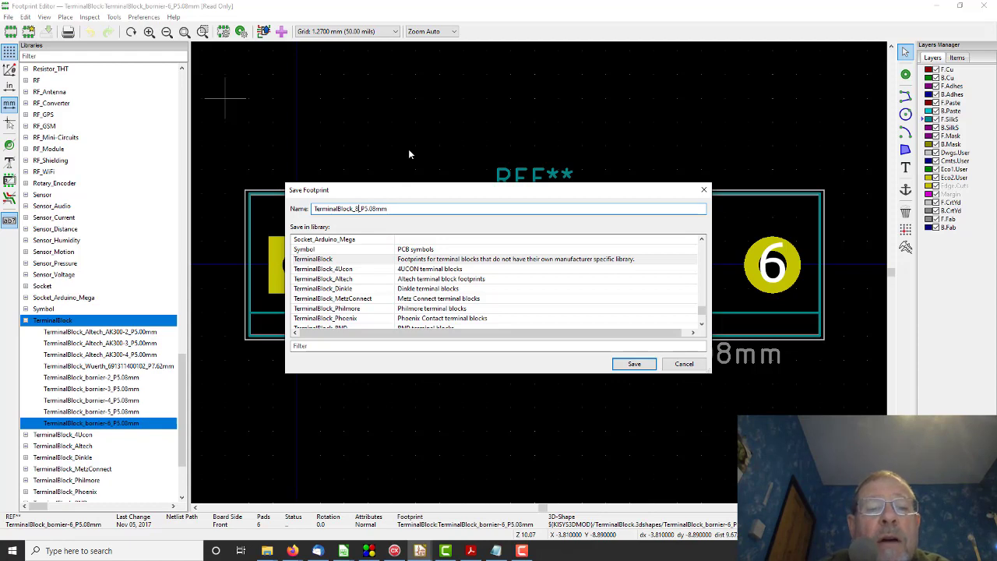
pyautogui.click(634, 365)
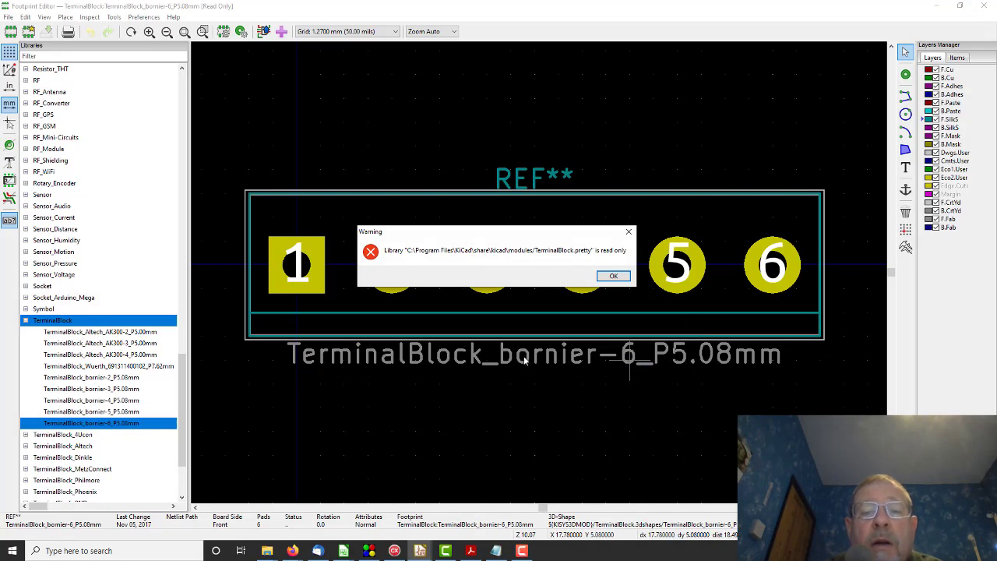
pyautogui.click(613, 278)
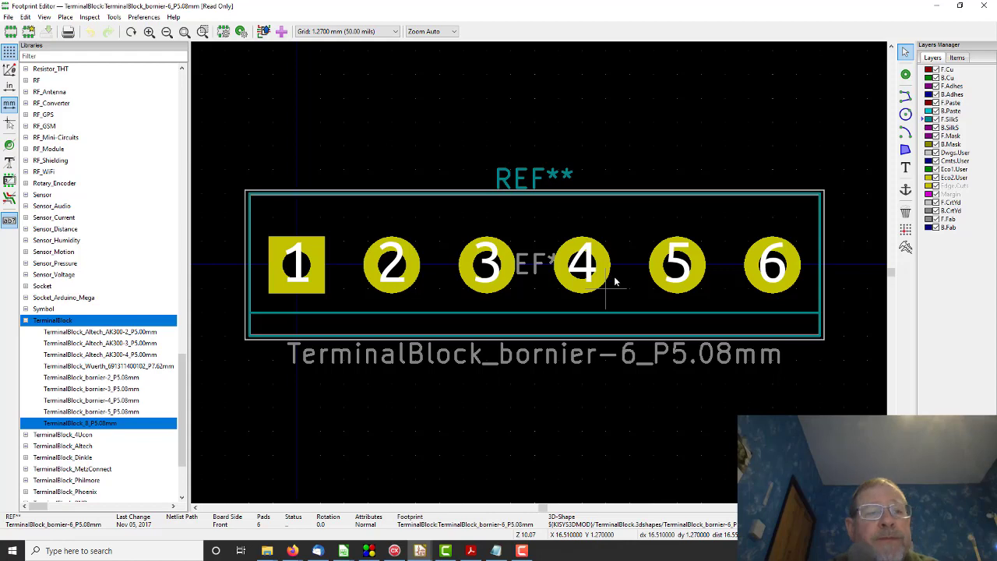
# Create a footprint library named Tripplikit.pretty in the Tripplikit folder and add it to the Global library table
pyautogui.click(8, 18)
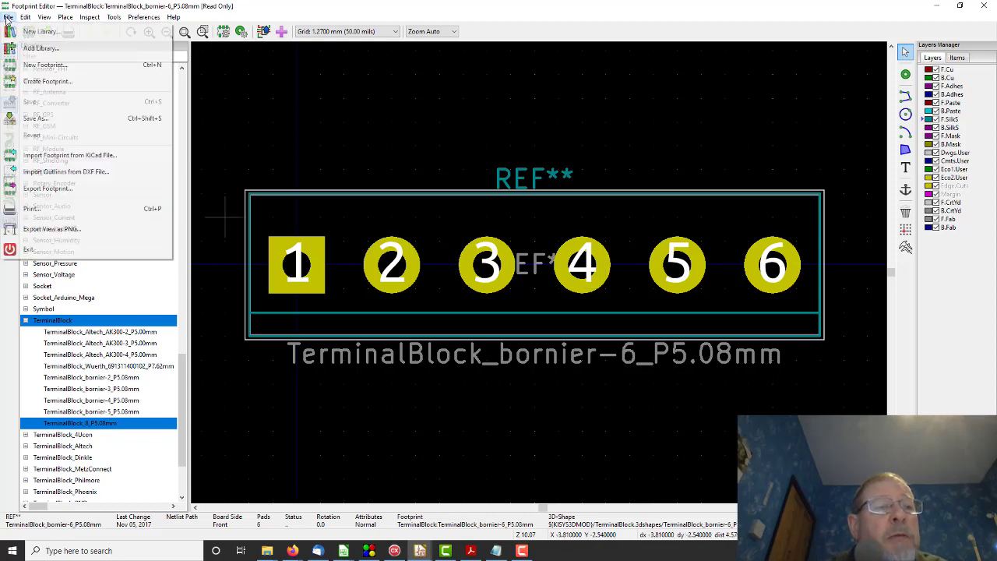
pyautogui.click(35, 32)
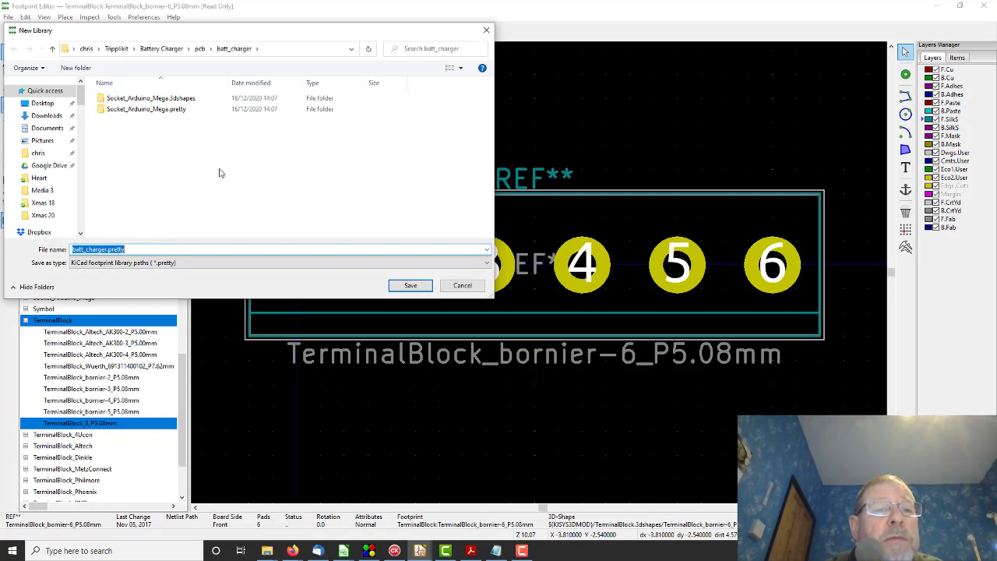
pyautogui.click(116, 49)
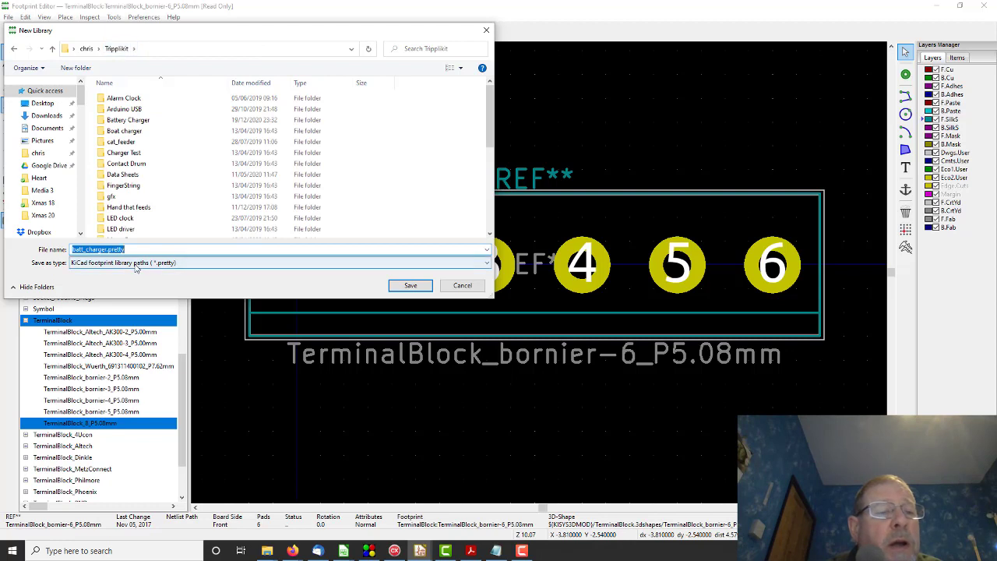
pyautogui.click(108, 249)
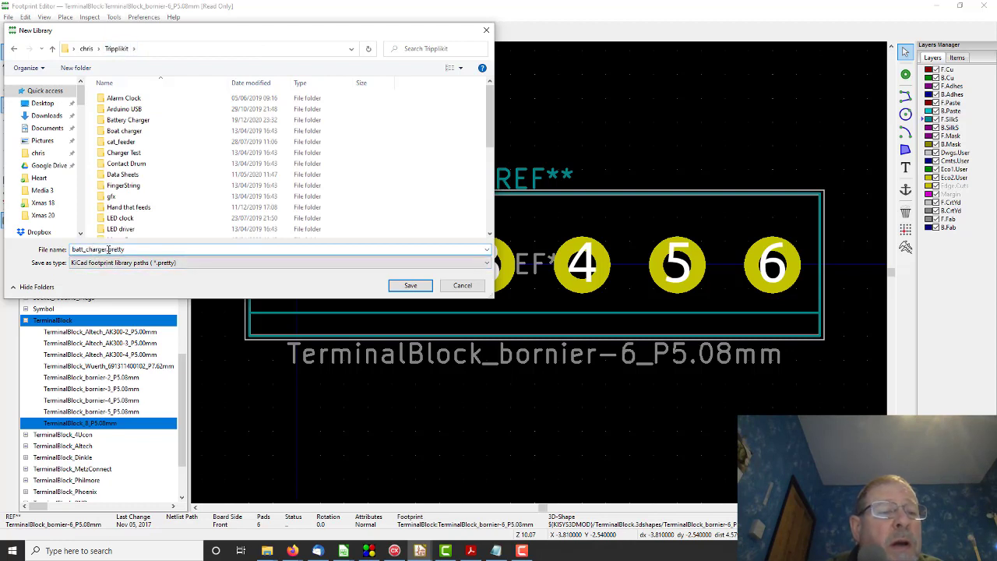
pyautogui.moveTo(107, 249); pyautogui.dragTo(32, 254)
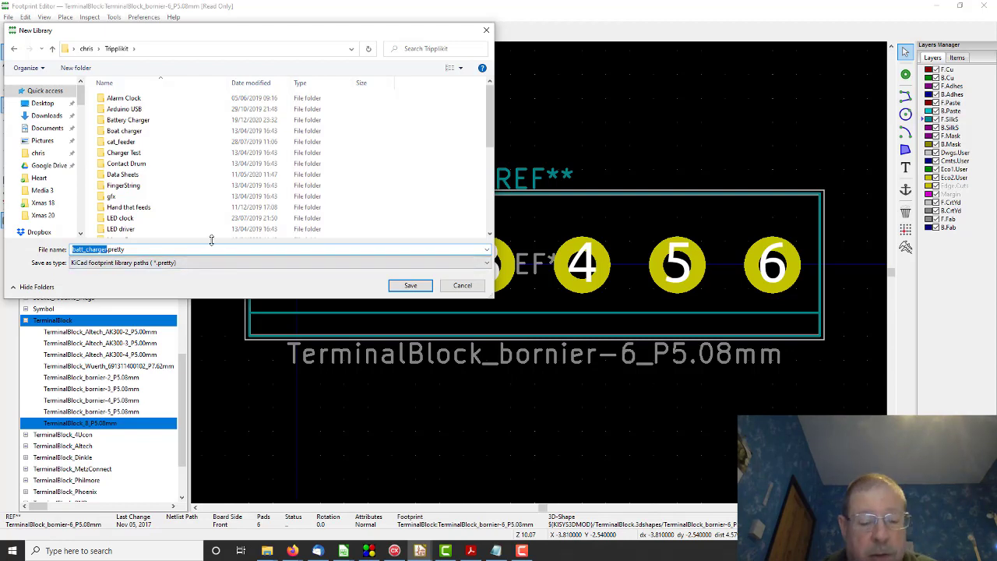
pyautogui.write('Tri')
pyautogui.write('pplikit.pre')
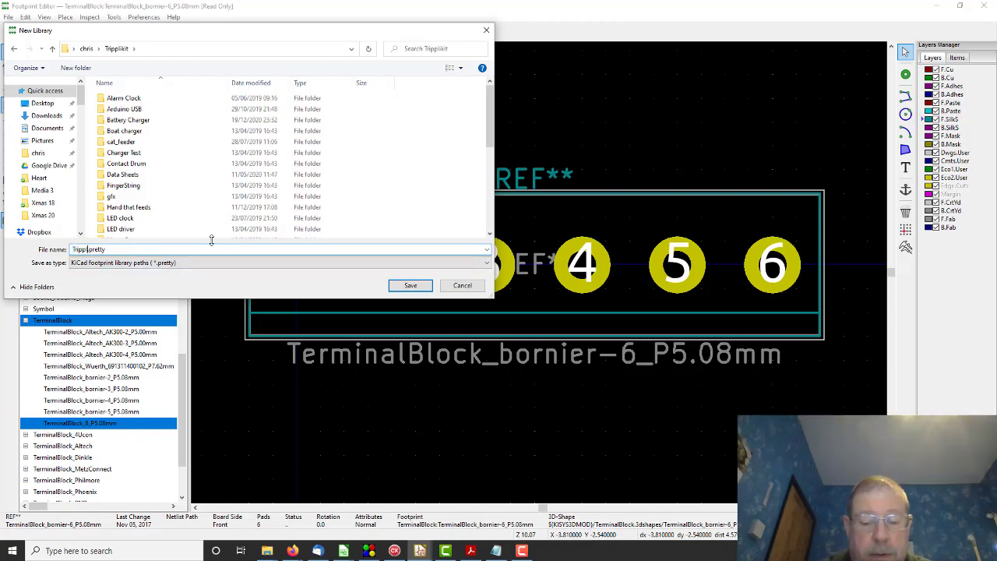
pyautogui.write('t')
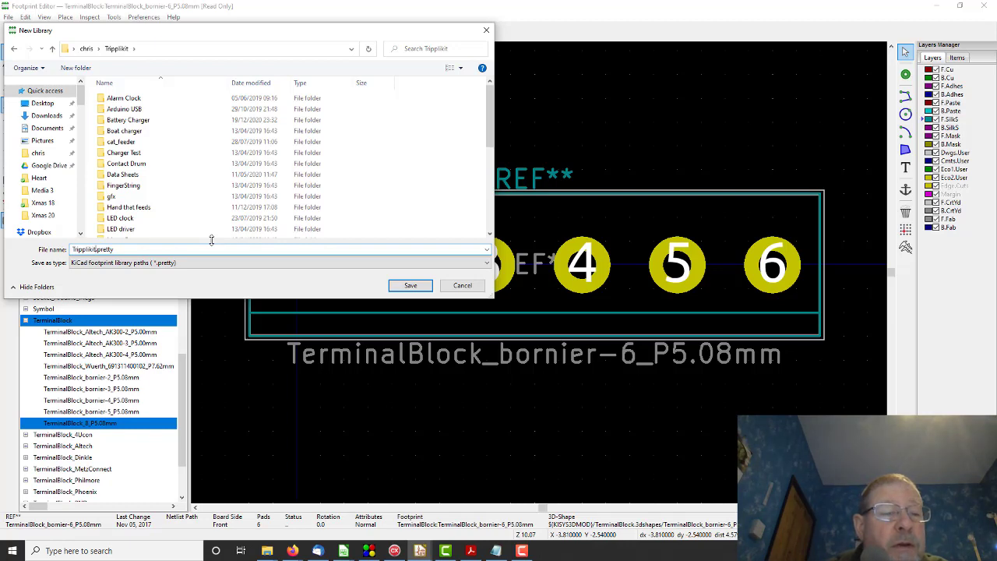
pyautogui.press('Return')
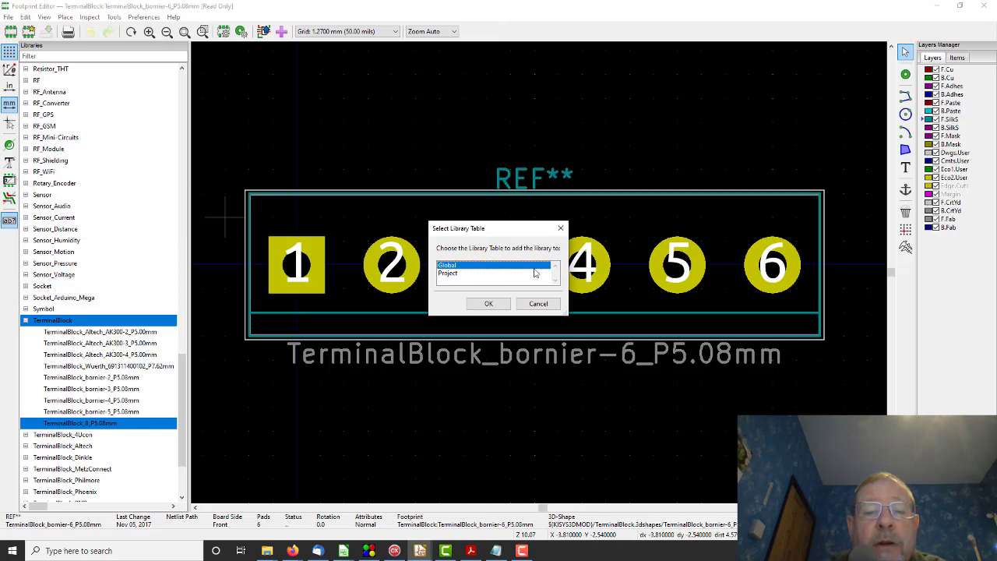
pyautogui.click(498, 305)
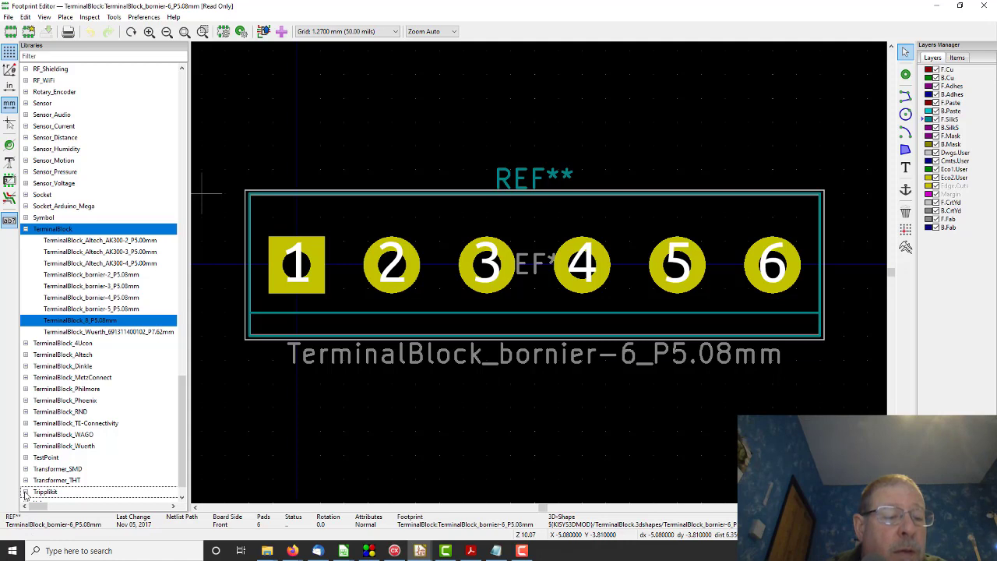
# Save the Tripplikit library as batt_charger.pretty inside the Tripplikit.pretty folder and add it to a library table
pyautogui.click(63, 492)
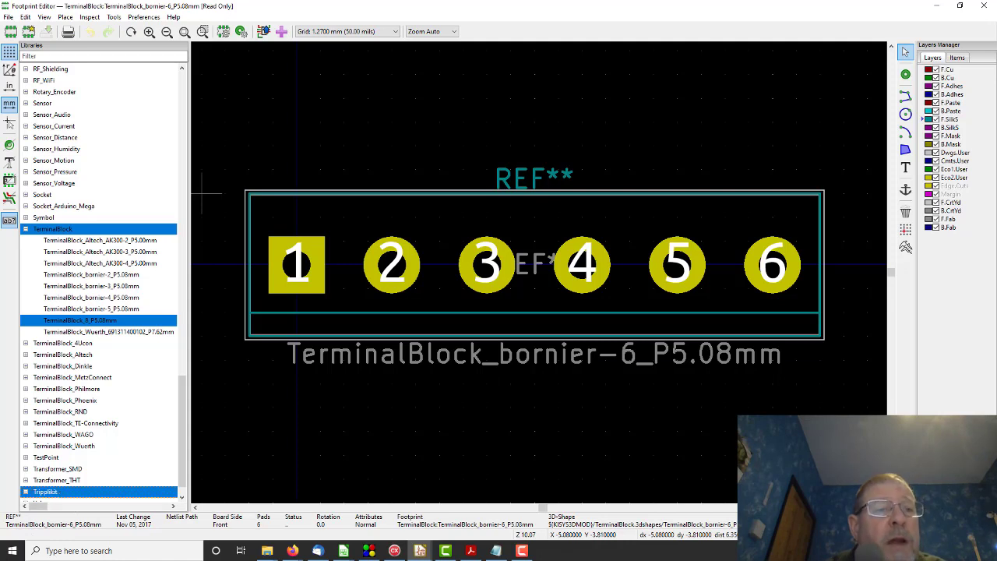
pyautogui.click(8, 17)
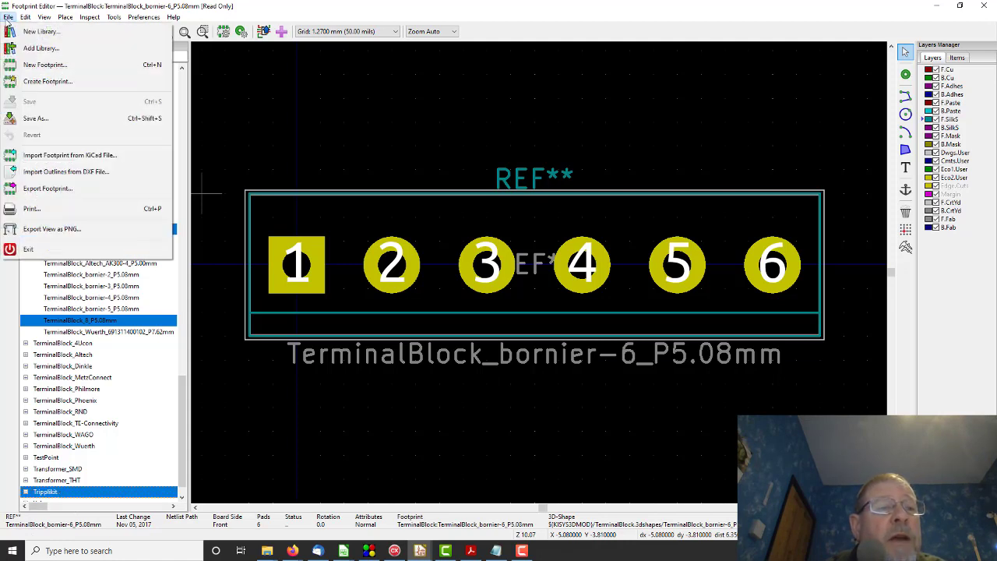
pyautogui.click(35, 118)
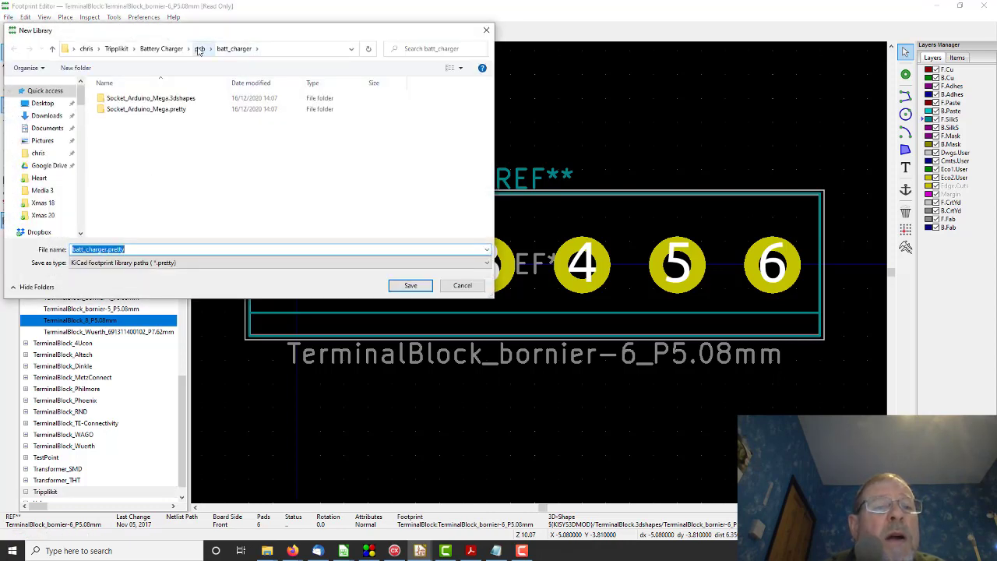
pyautogui.click(117, 49)
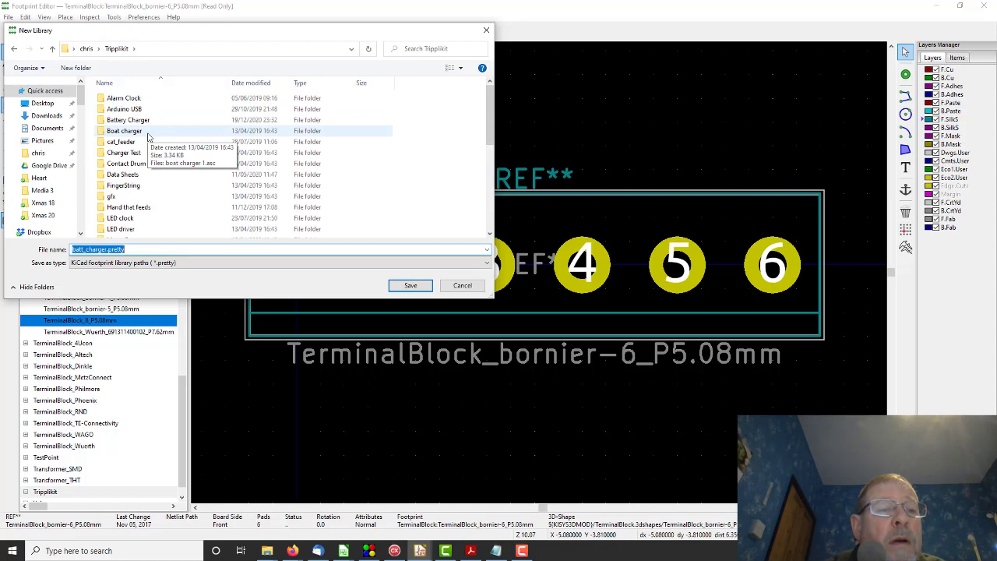
pyautogui.scroll(-4, 148, 136)
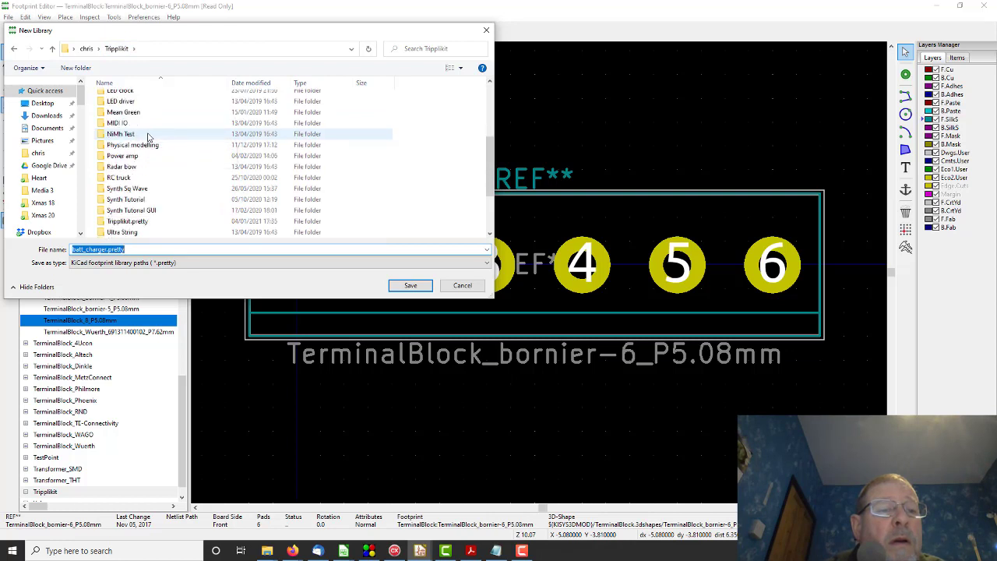
pyautogui.scroll(-2, 148, 136)
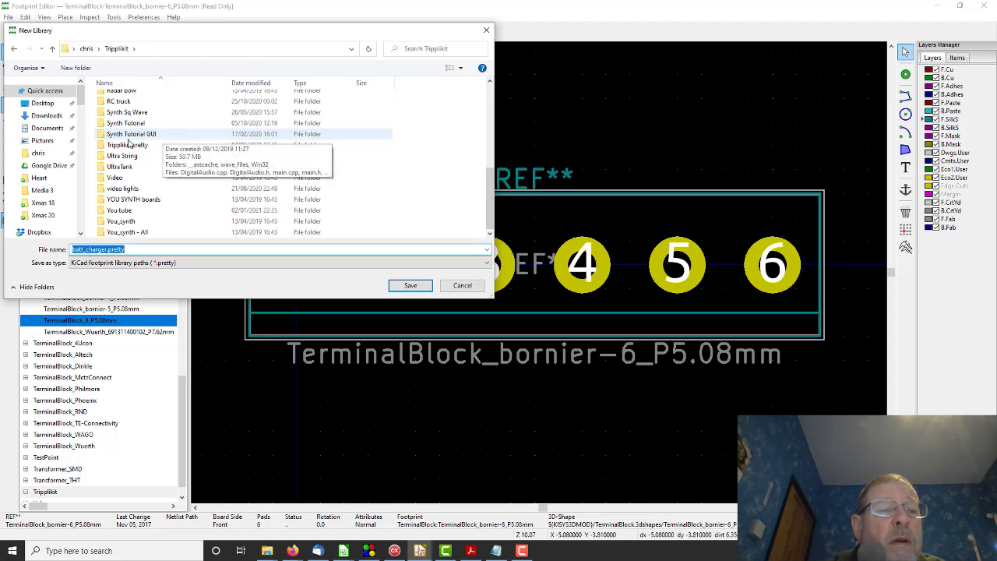
pyautogui.click(126, 145)
pyautogui.doubleClick(119, 148)
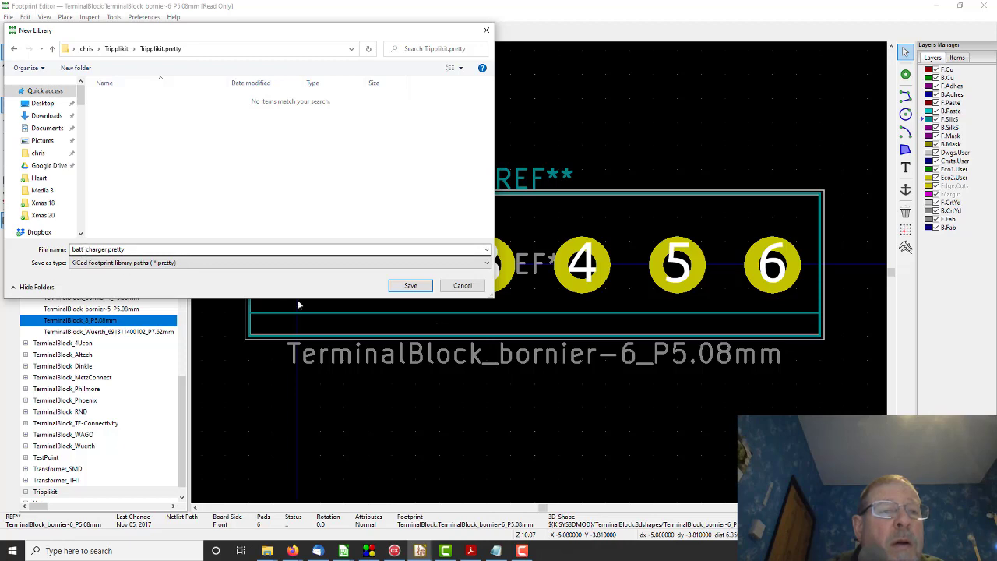
pyautogui.click(415, 285)
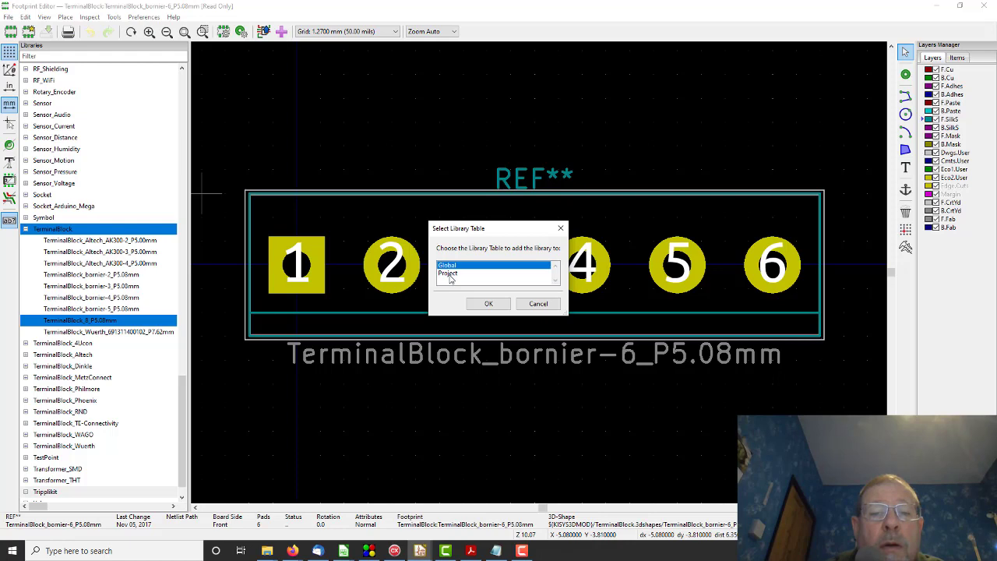
pyautogui.click(491, 305)
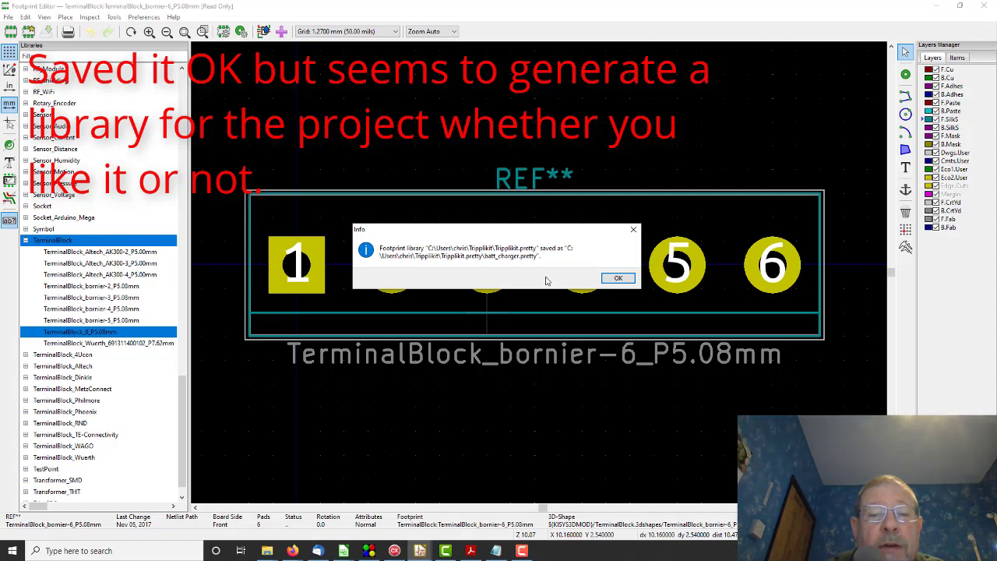
pyautogui.click(619, 278)
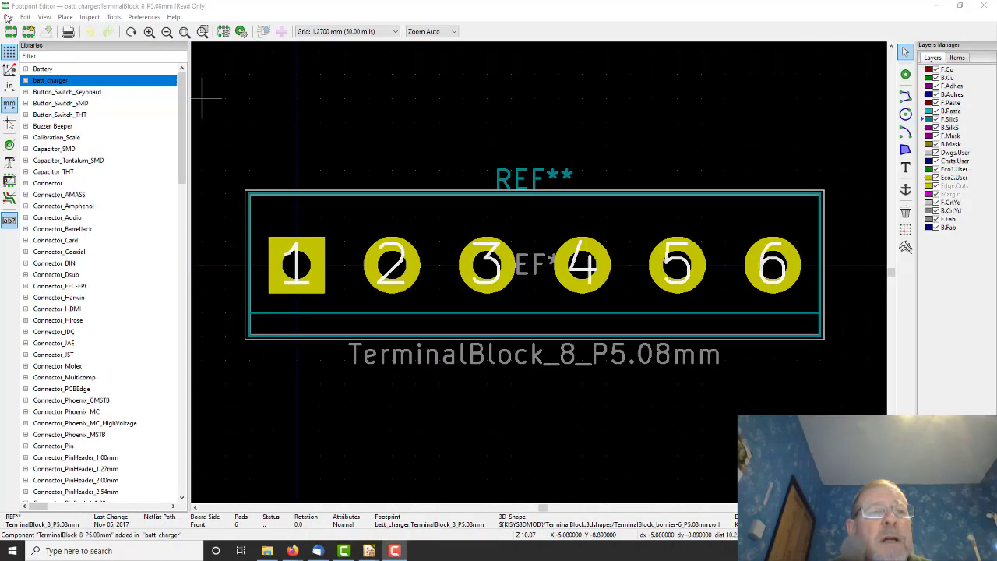
# Check where the batt_charger.pretty library is stored in the Tripplikit pcb folder, without creating a new library
pyautogui.click(7, 16)
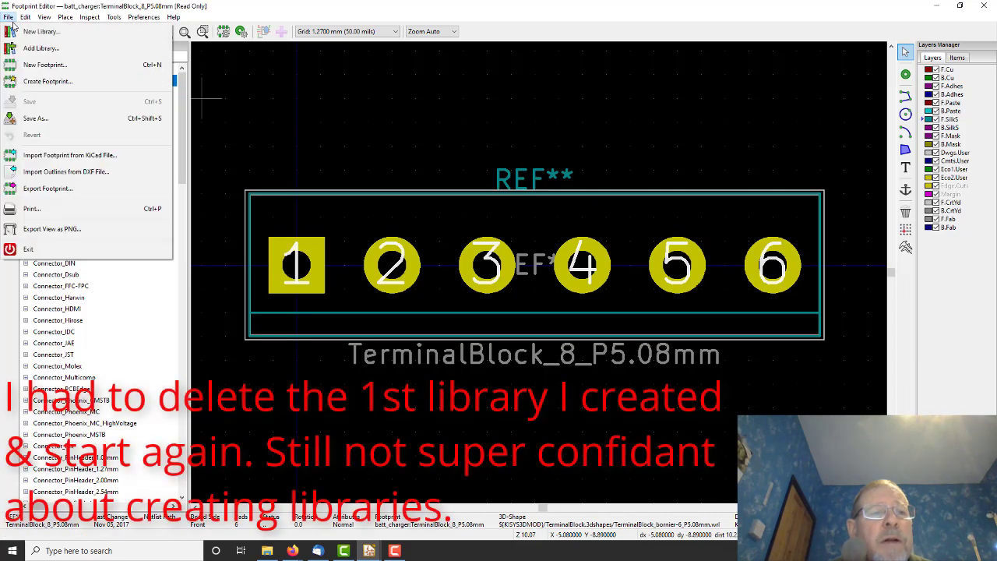
pyautogui.click(23, 31)
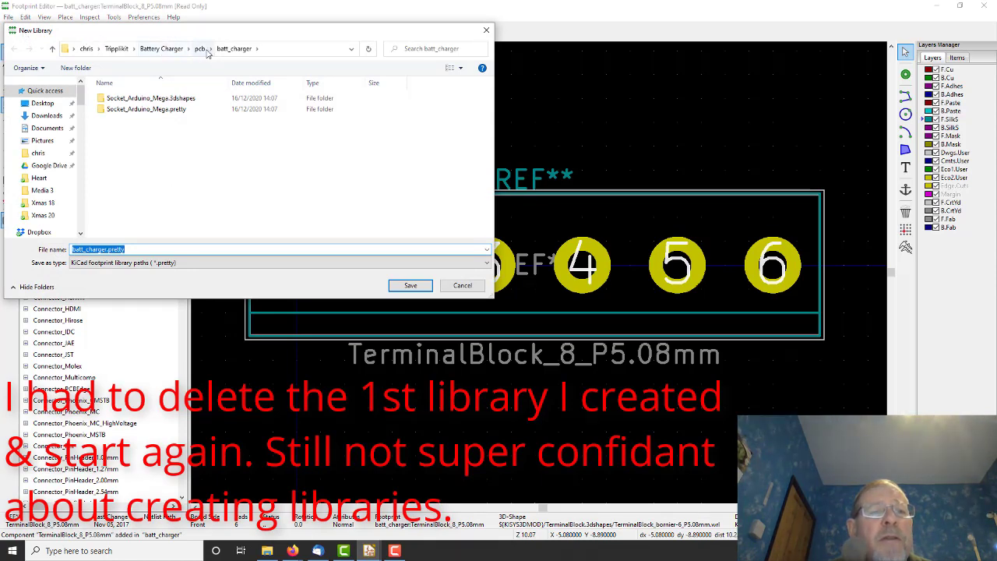
pyautogui.click(117, 48)
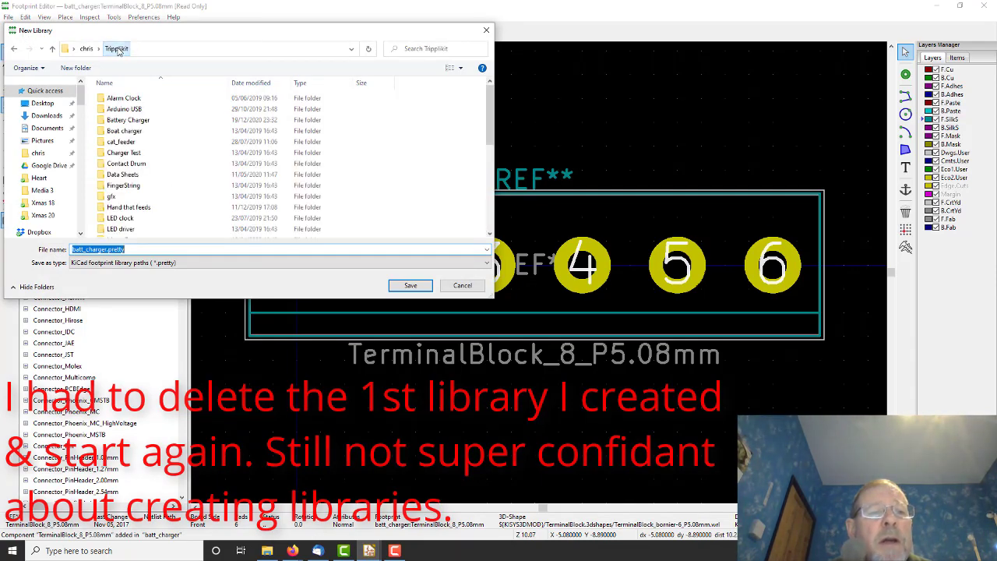
pyautogui.scroll(-4, 137, 141)
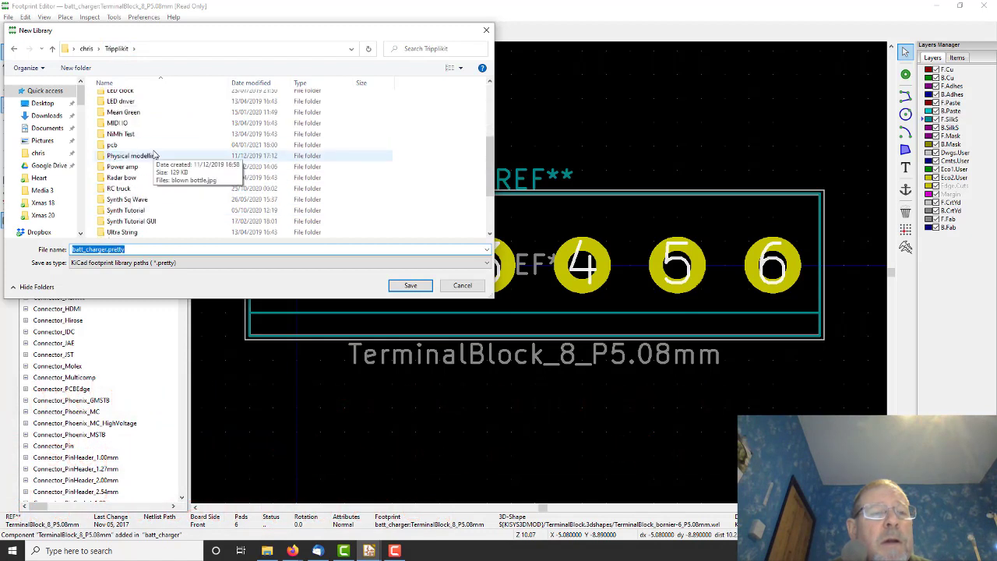
pyautogui.click(109, 145)
pyautogui.doubleClick(100, 146)
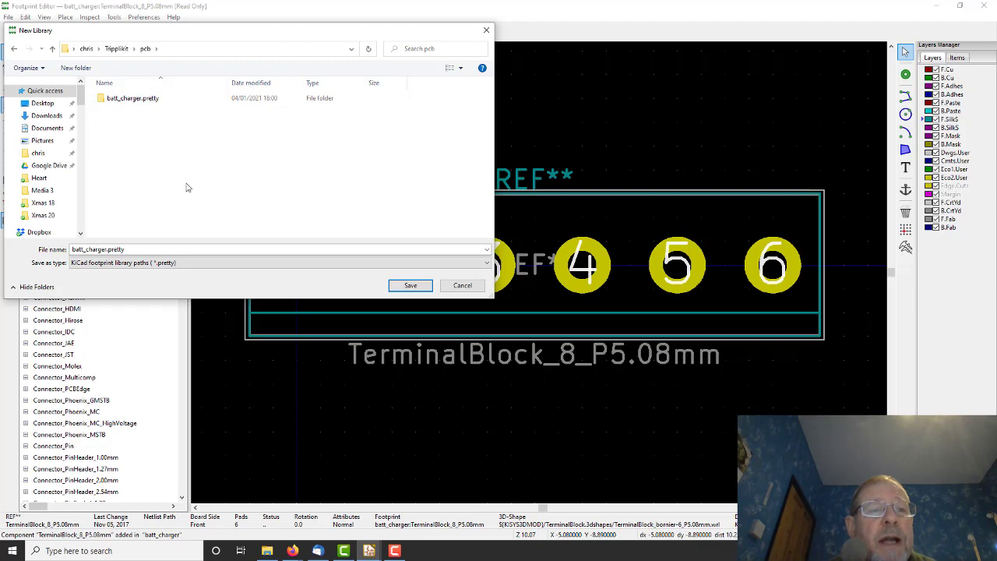
pyautogui.click(463, 286)
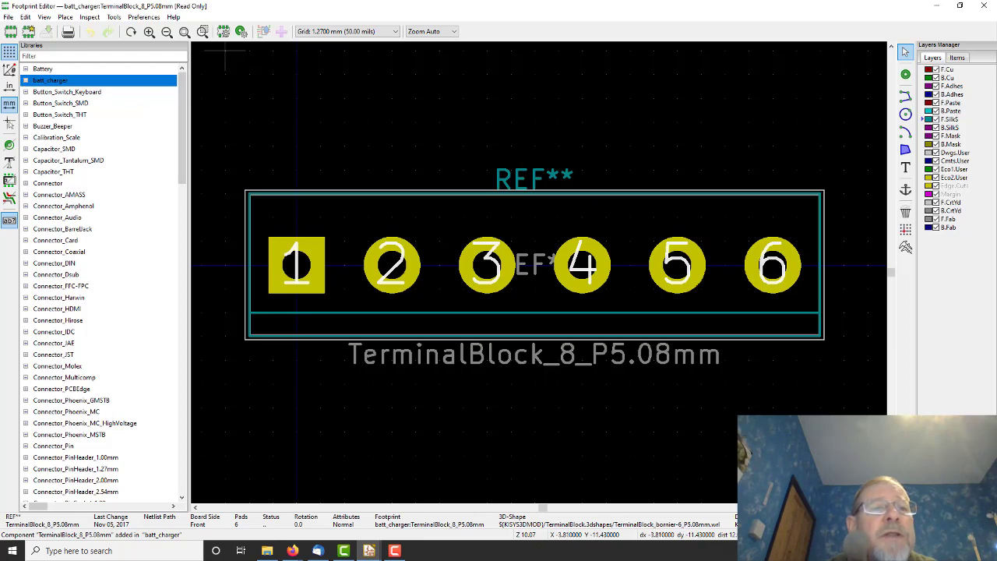
# Save the footprint as TerminalBlock_8_P5.08mm in the batt_charger library
pyautogui.click(8, 18)
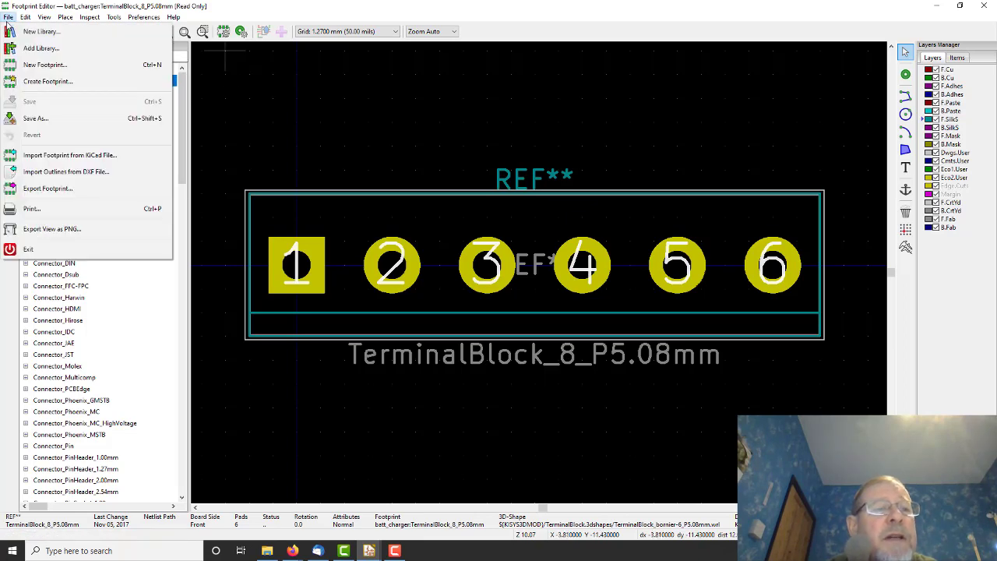
pyautogui.click(35, 118)
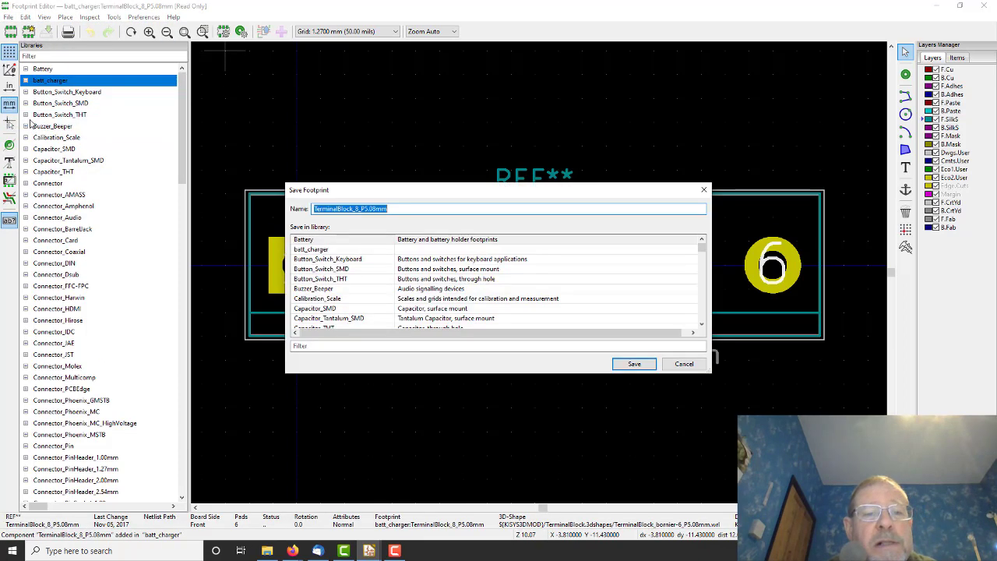
pyautogui.click(313, 249)
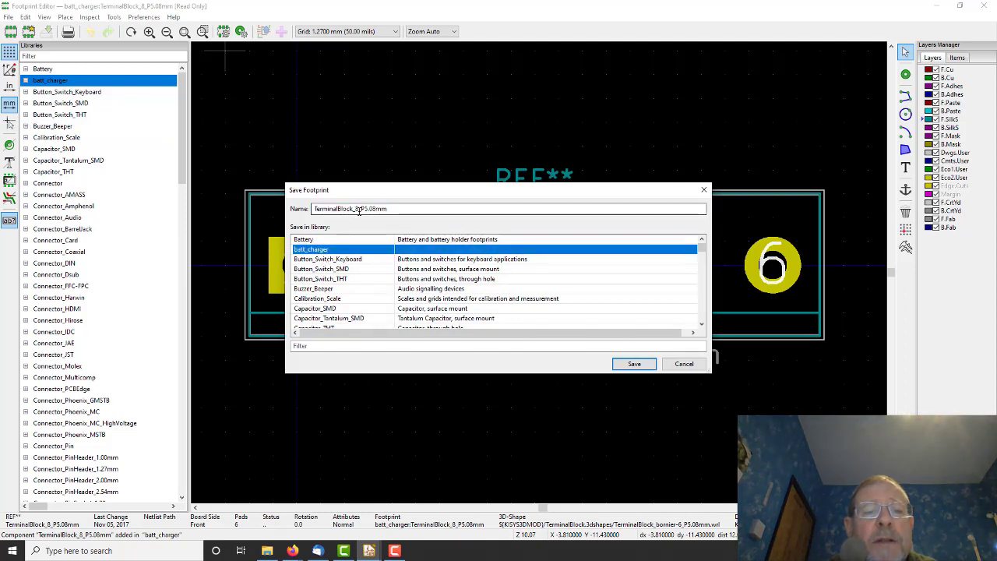
pyautogui.click(360, 209)
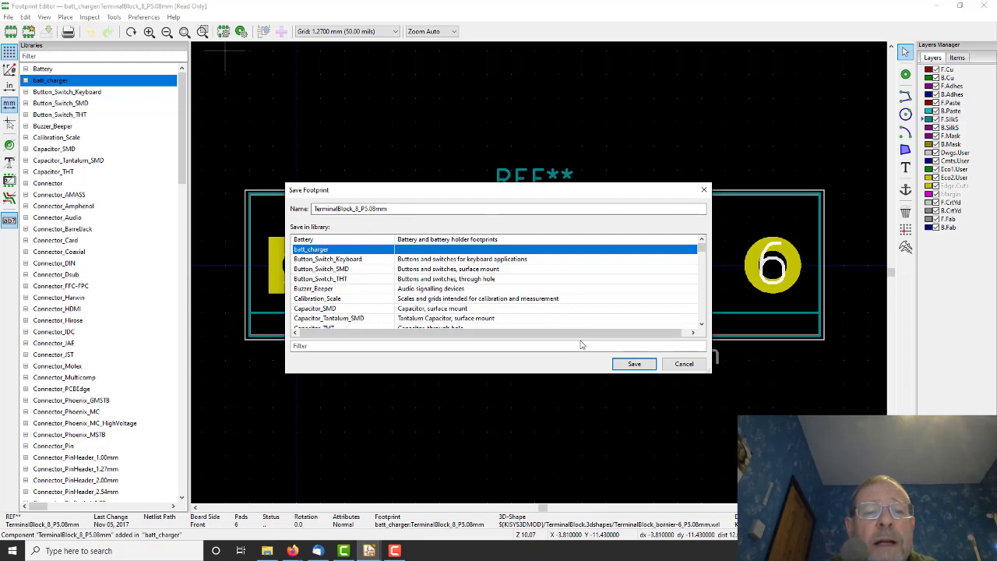
pyautogui.click(634, 364)
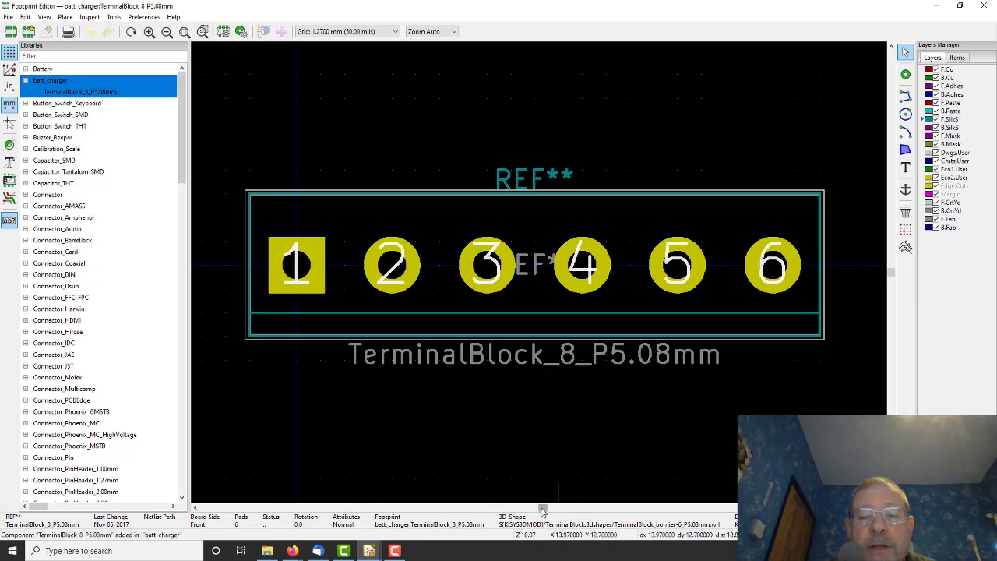
# Copy pad 7 using its centre as reference and paste the copy in the pad row at X 35.56 mm, Y 0
pyautogui.moveTo(543, 510); pyautogui.dragTo(547, 510)
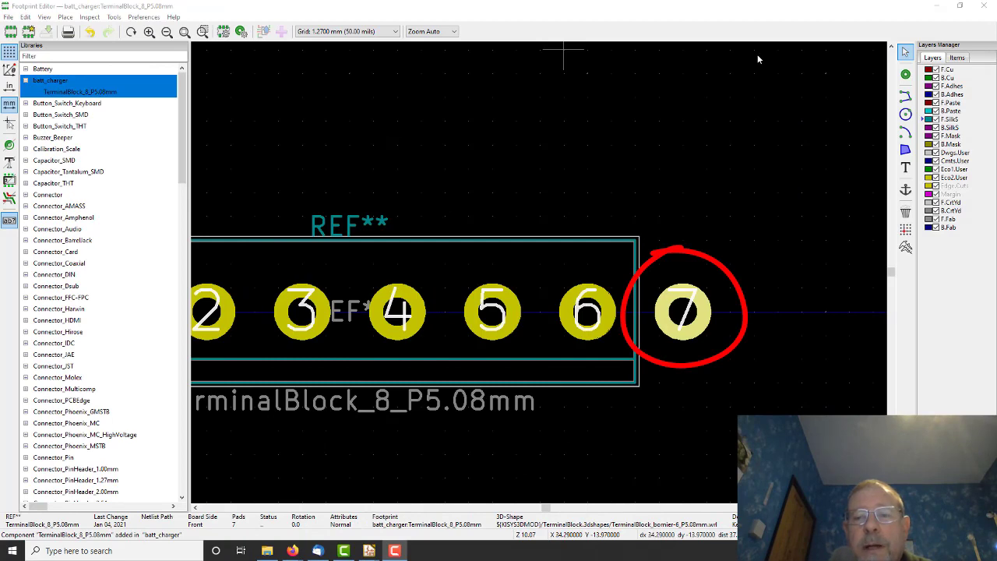
pyautogui.rightClick(683, 315)
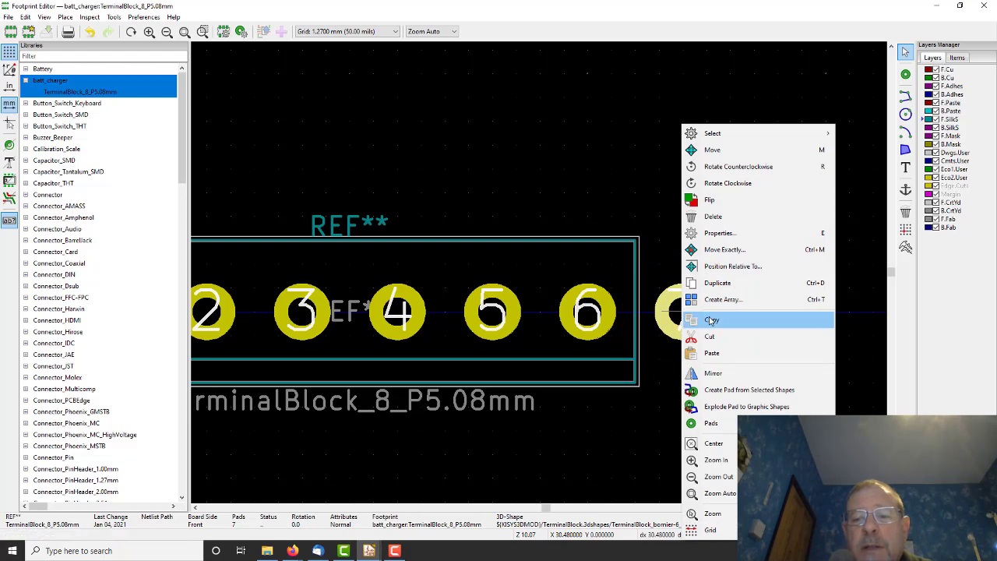
pyautogui.click(686, 319)
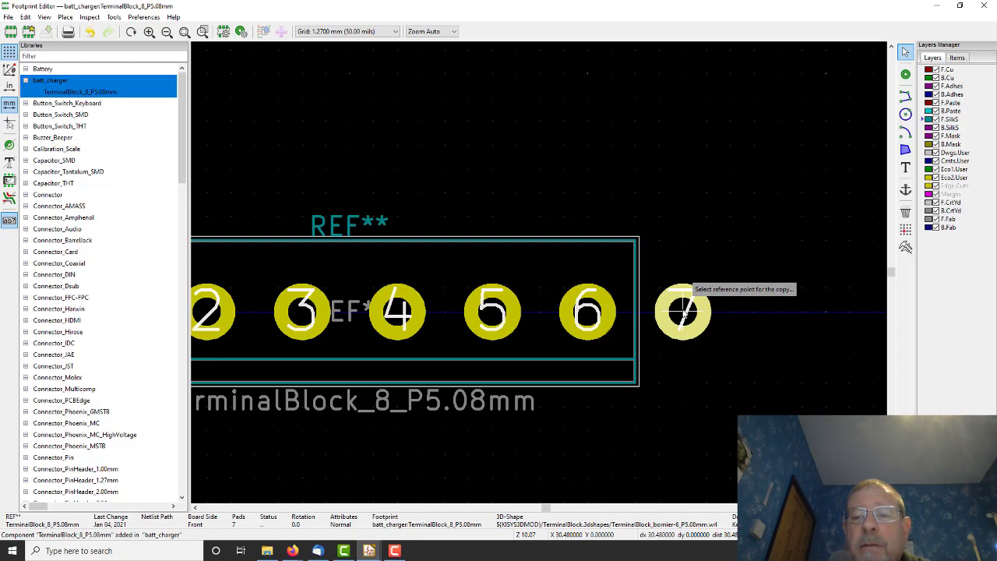
pyautogui.click(685, 313)
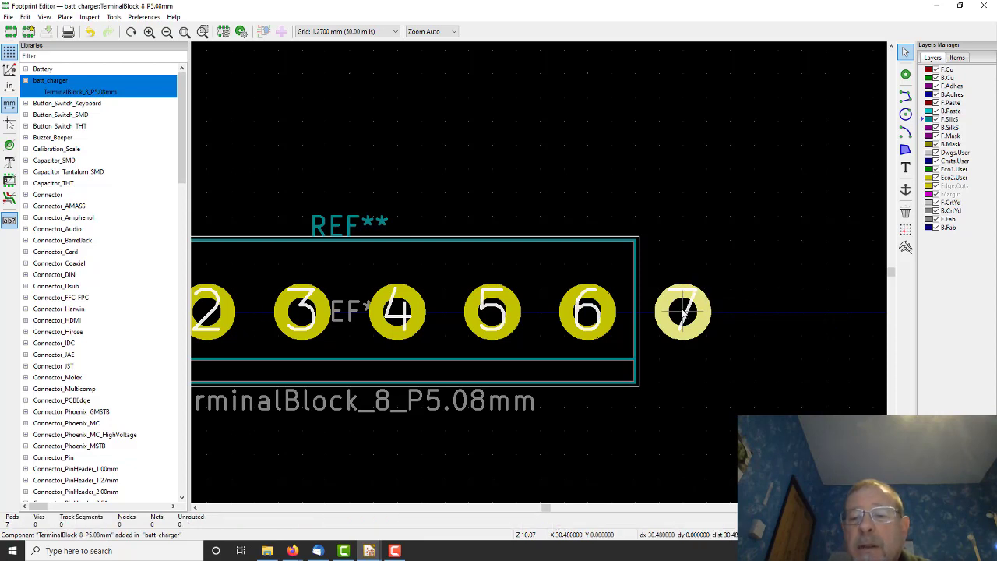
pyautogui.rightClick(803, 313)
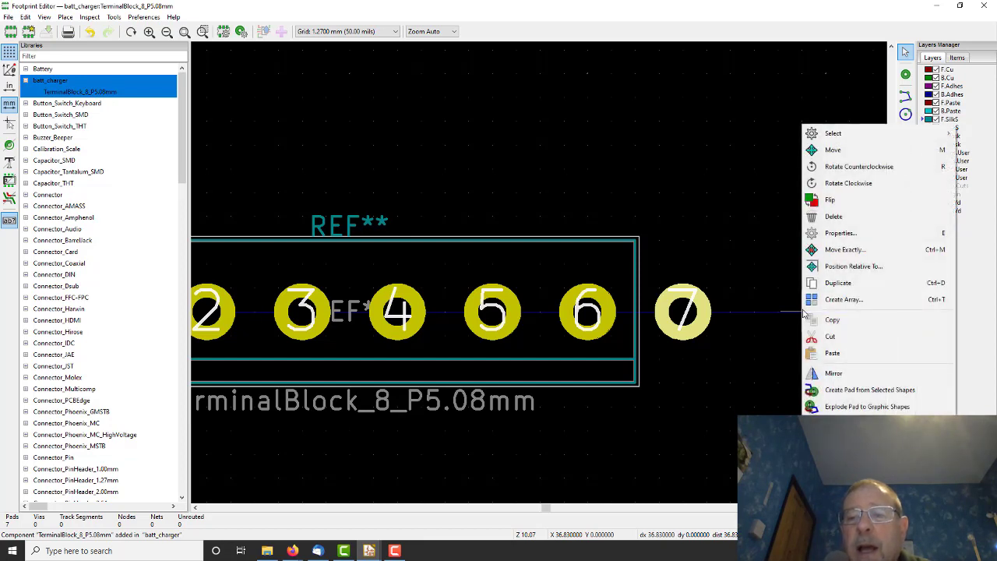
pyautogui.click(832, 353)
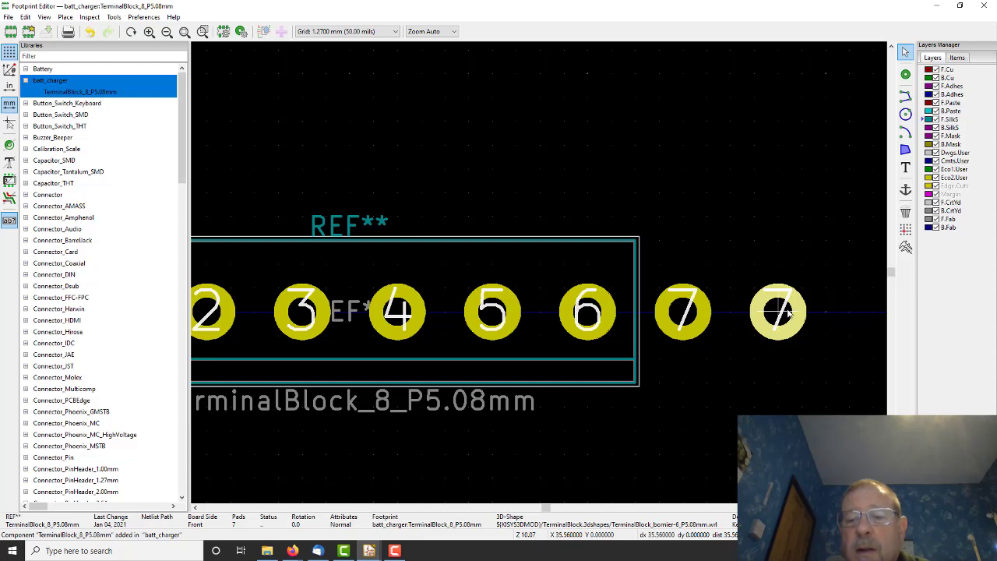
pyautogui.click(789, 311)
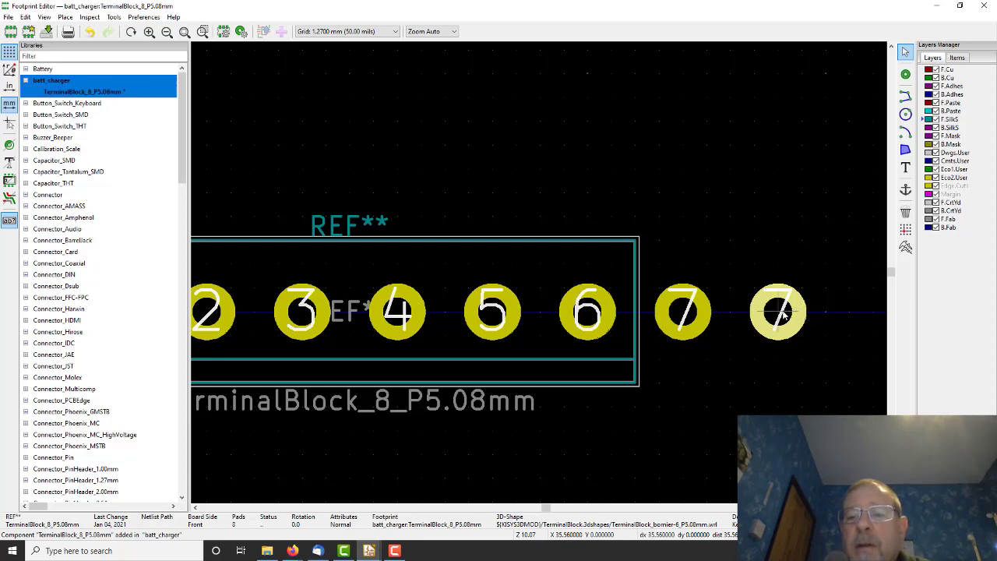
# Set the pad number of the outermost duplicate pad to 8
pyautogui.rightClick(780, 312)
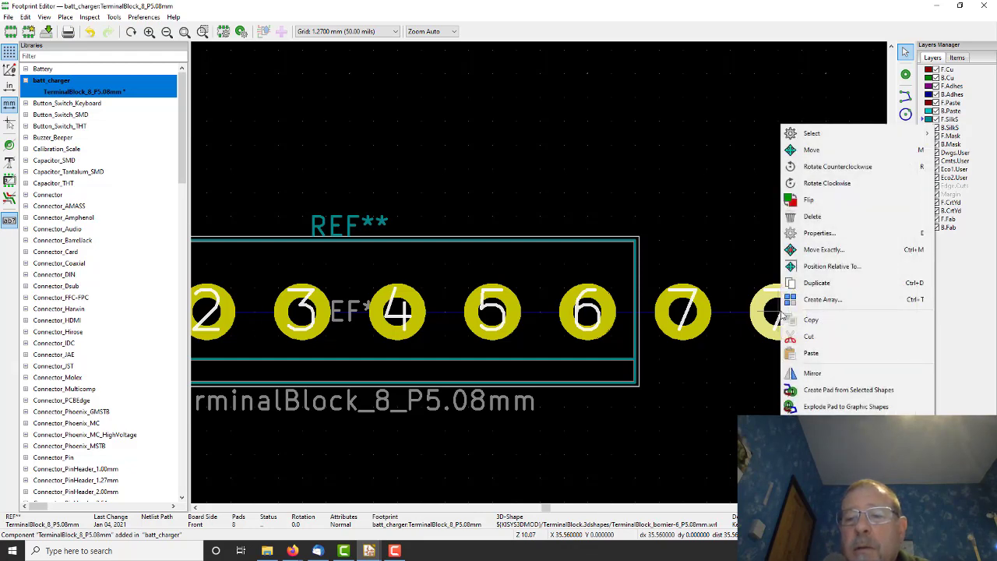
pyautogui.click(812, 233)
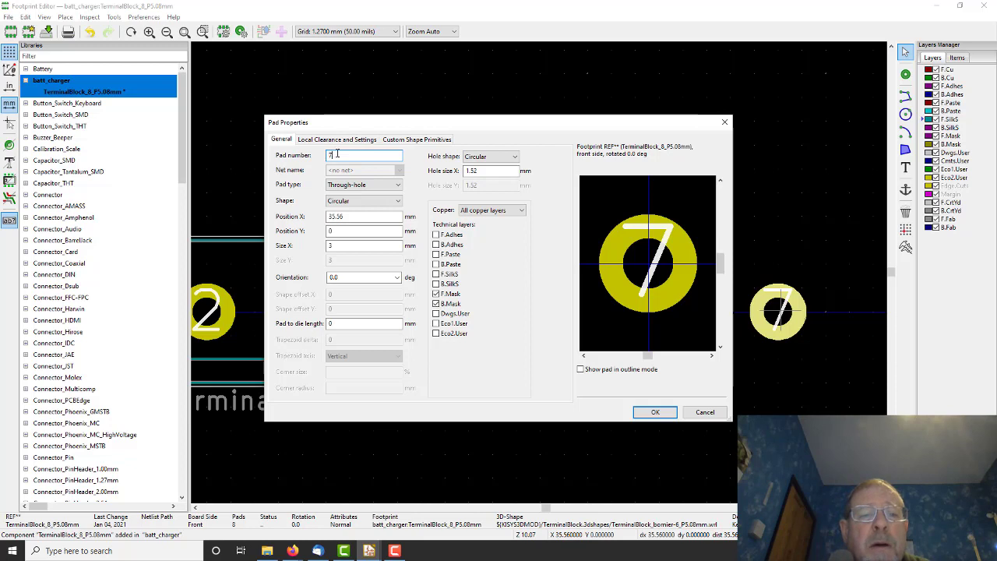
pyautogui.moveTo(337, 154); pyautogui.dragTo(324, 154)
pyautogui.write('8')
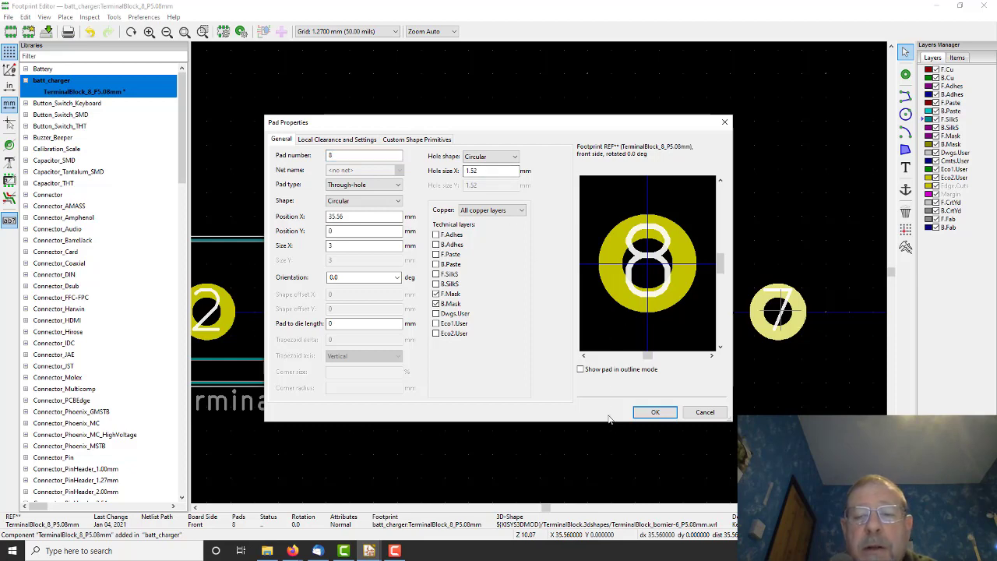
pyautogui.click(652, 415)
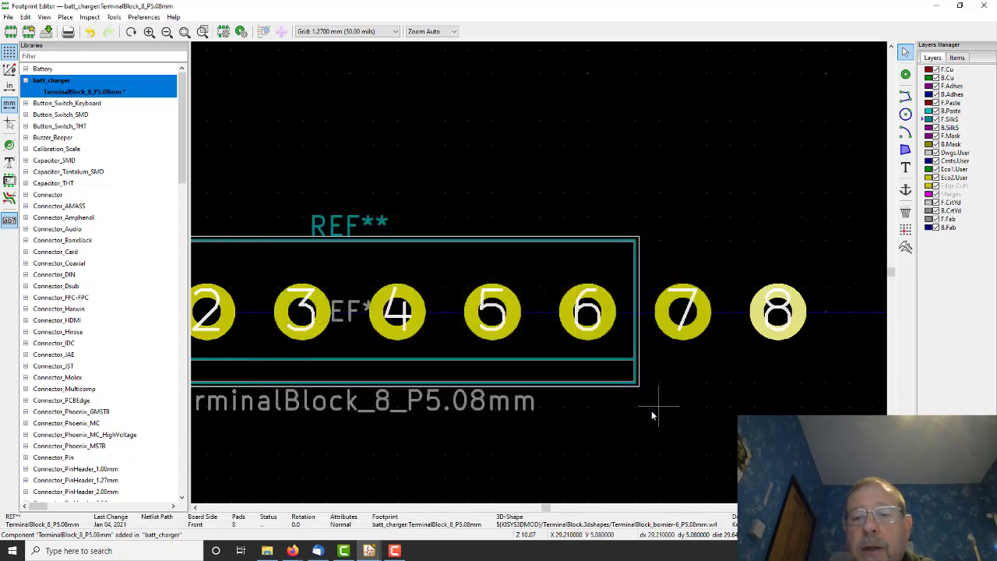
# Move the vertical F.CrtYd end line beside pad 6 outward to X 38.1 mm, beyond pad 8
pyautogui.click(640, 295)
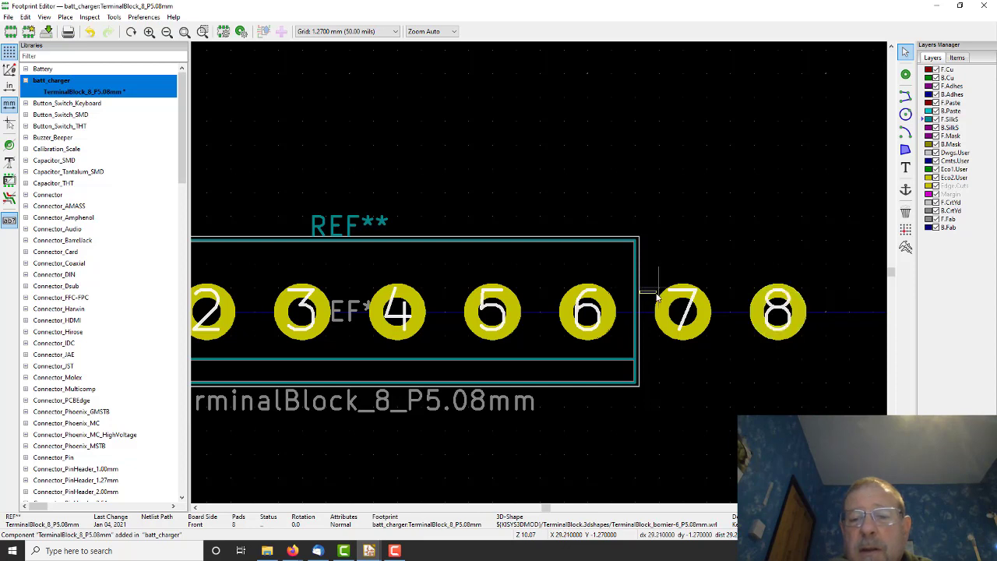
pyautogui.click(640, 287)
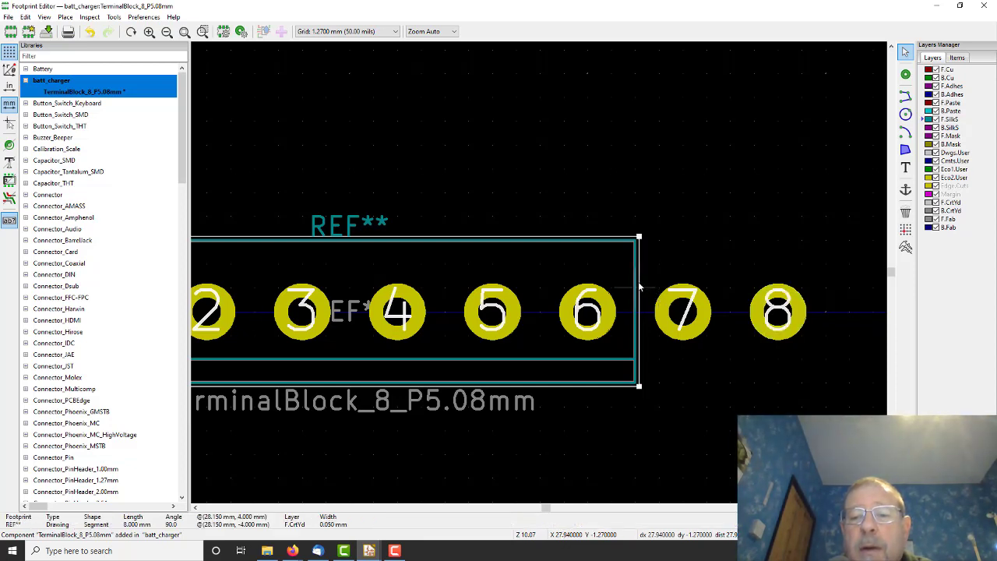
pyautogui.moveTo(640, 236); pyautogui.dragTo(828, 240)
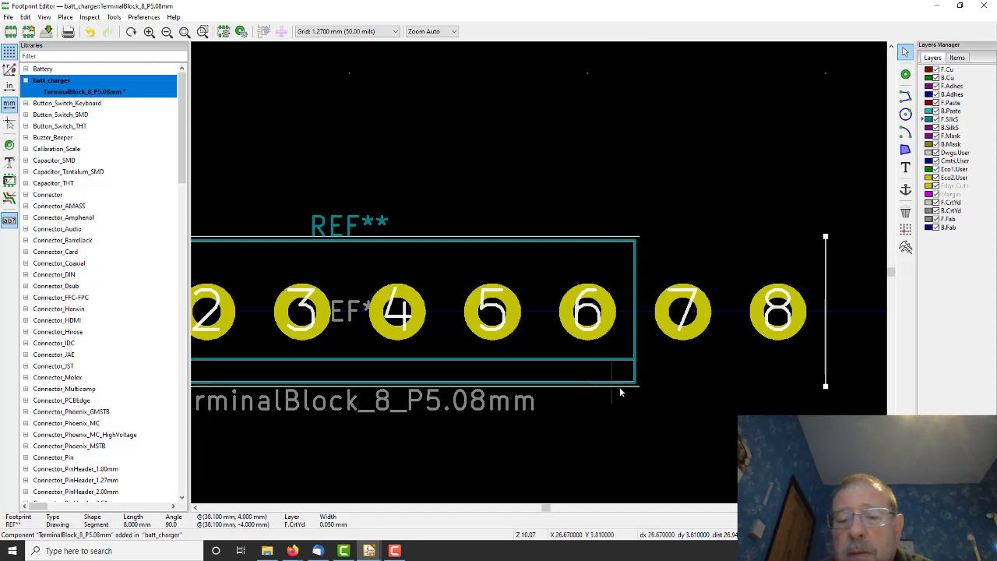
pyautogui.click(622, 393)
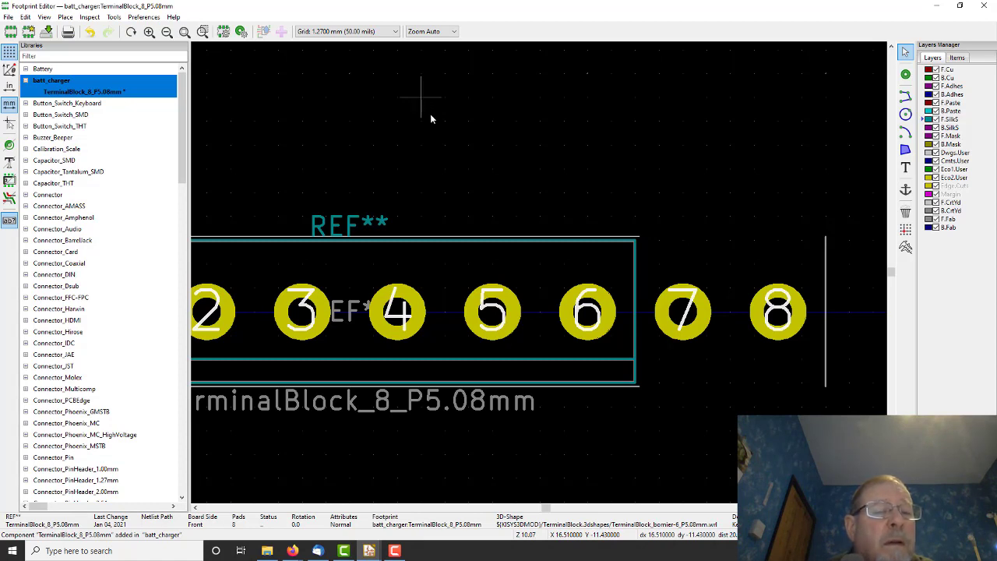
# Hide the grid display and look through the available grid sizes without choosing another one
pyautogui.rightClick(730, 192)
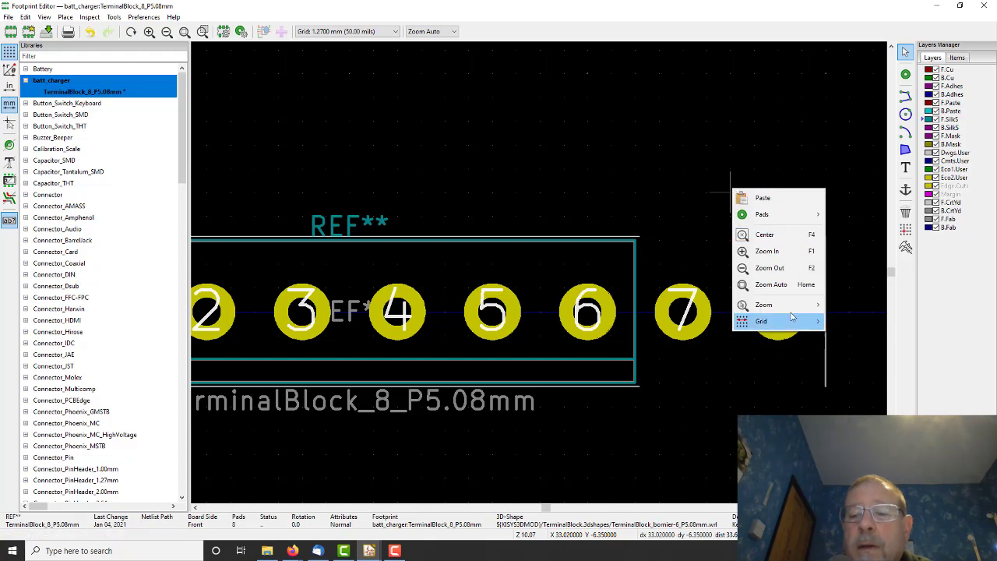
pyautogui.moveTo(795, 323)
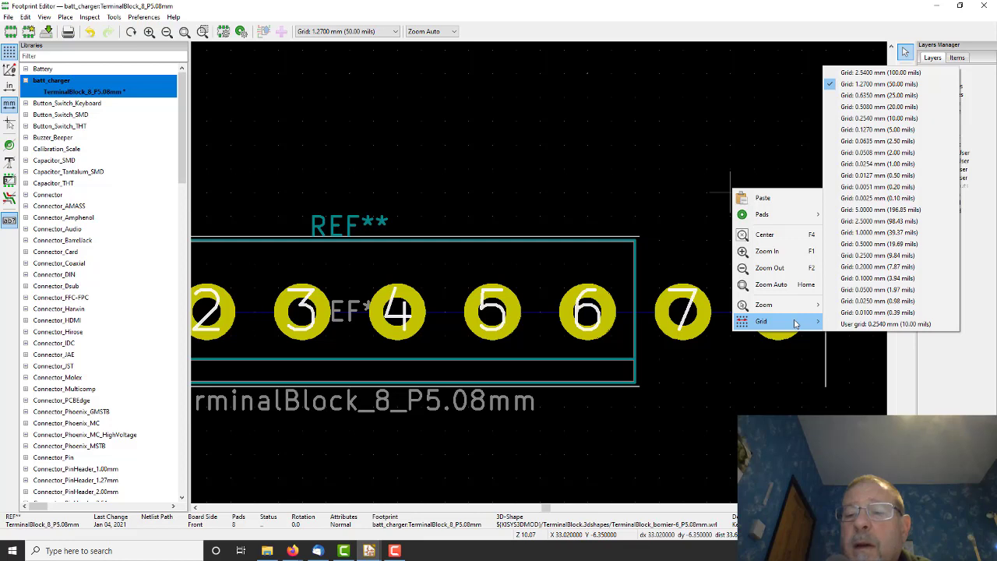
pyautogui.click(945, 380)
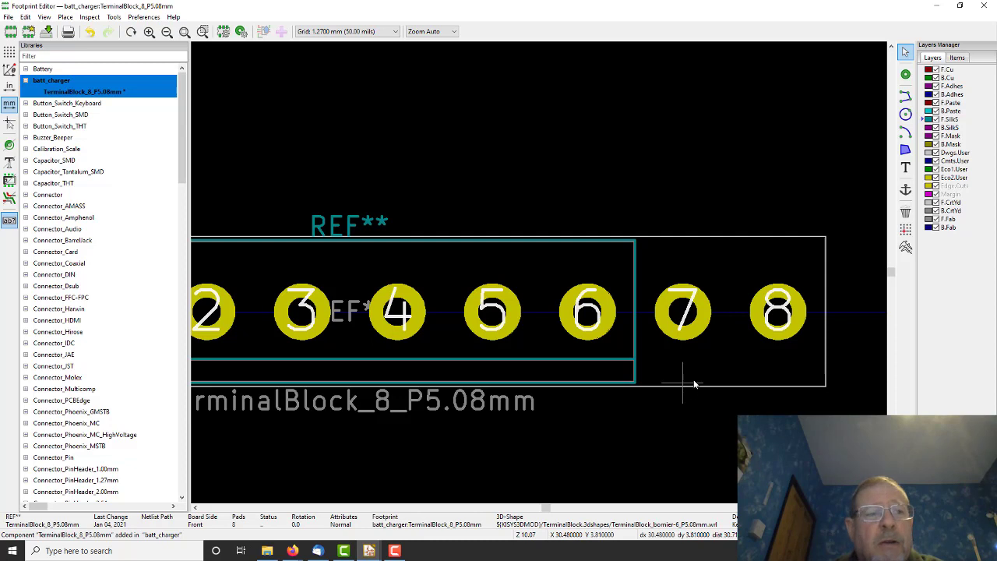
pyautogui.click(12, 53)
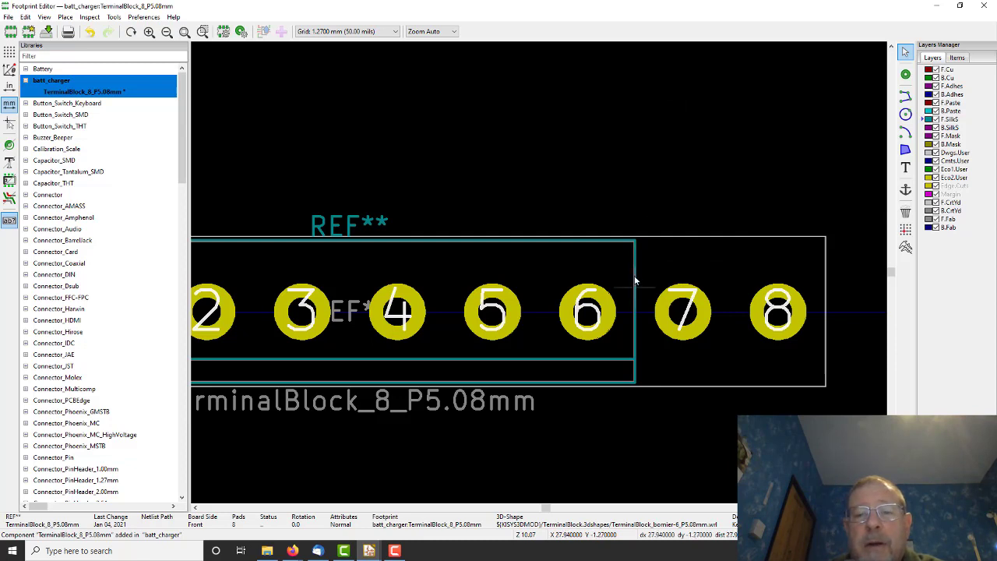
pyautogui.rightClick(642, 130)
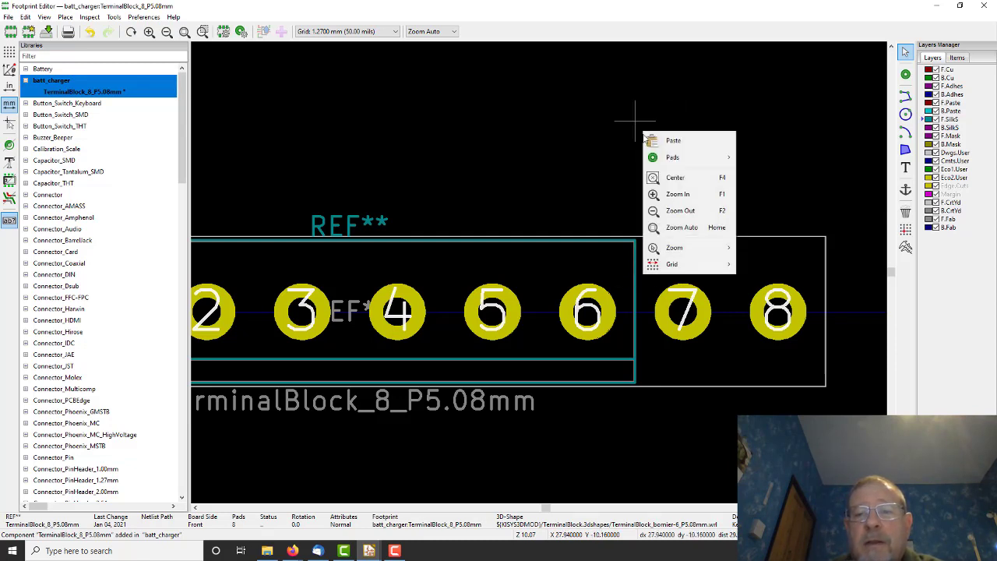
pyautogui.moveTo(690, 266)
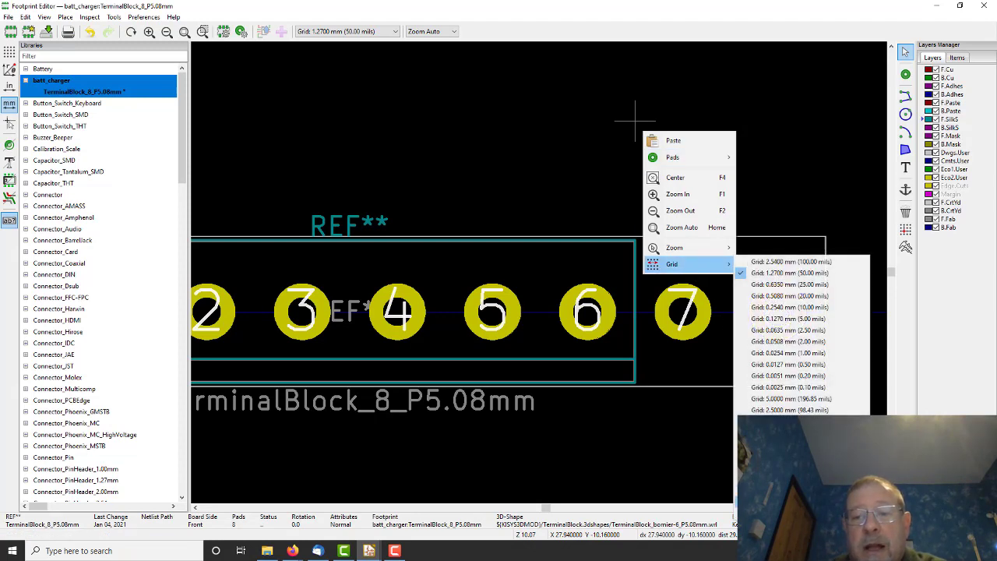
pyautogui.click(500, 118)
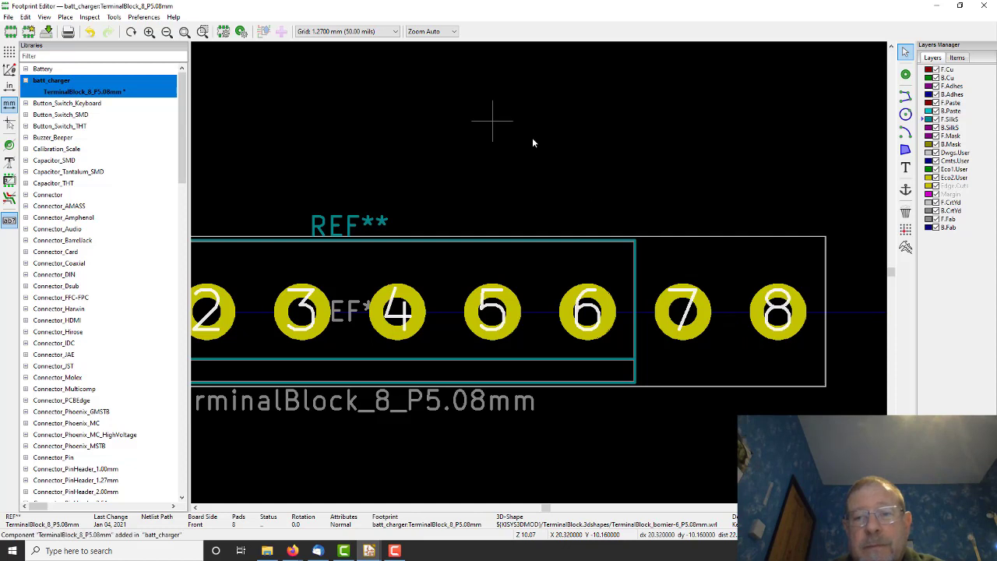
# Move both ends of the vertical F.SilkS end line beside pad 6 outward to X 38.1 mm, beyond pad 8
pyautogui.click(636, 275)
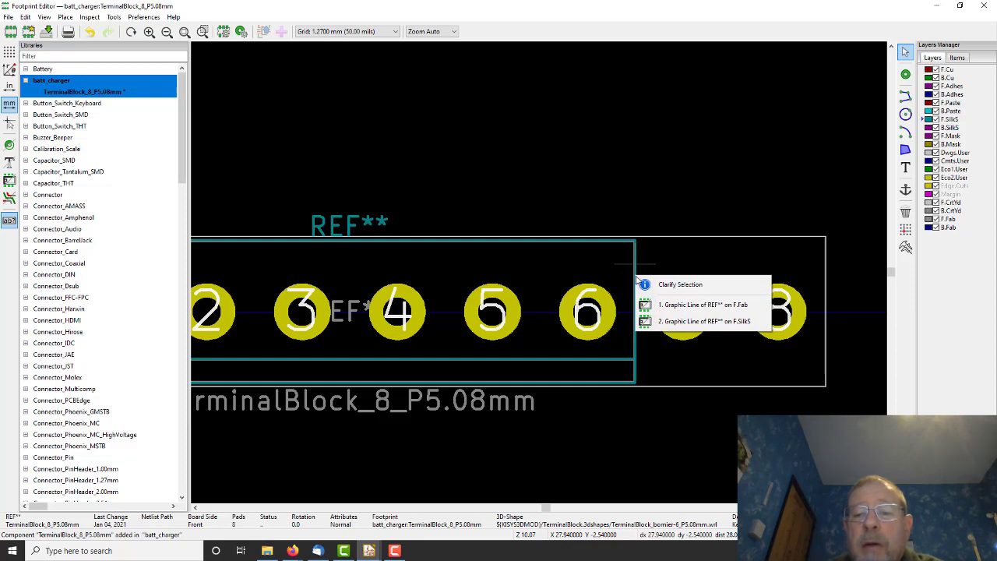
pyautogui.click(686, 321)
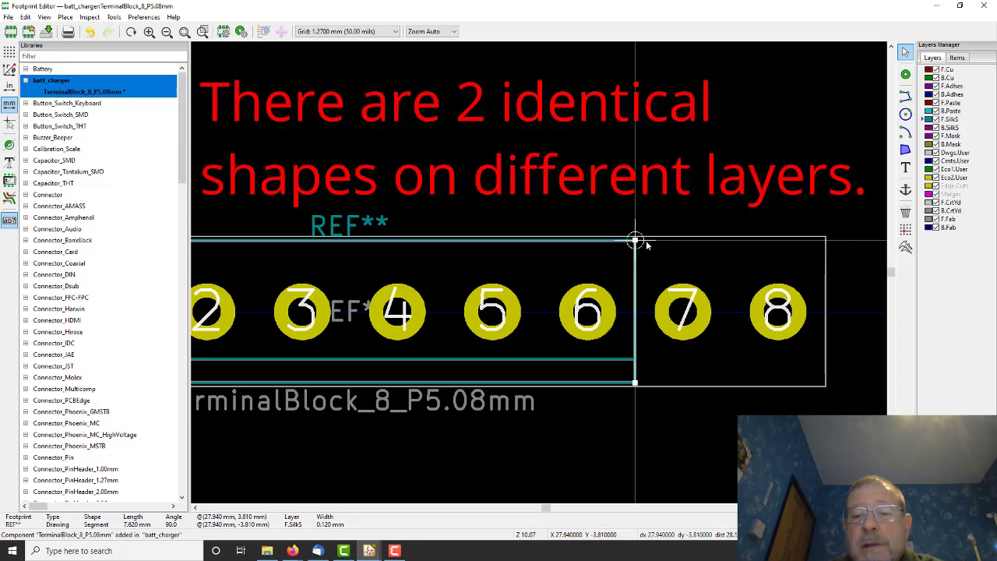
pyautogui.moveTo(636, 243); pyautogui.dragTo(826, 242)
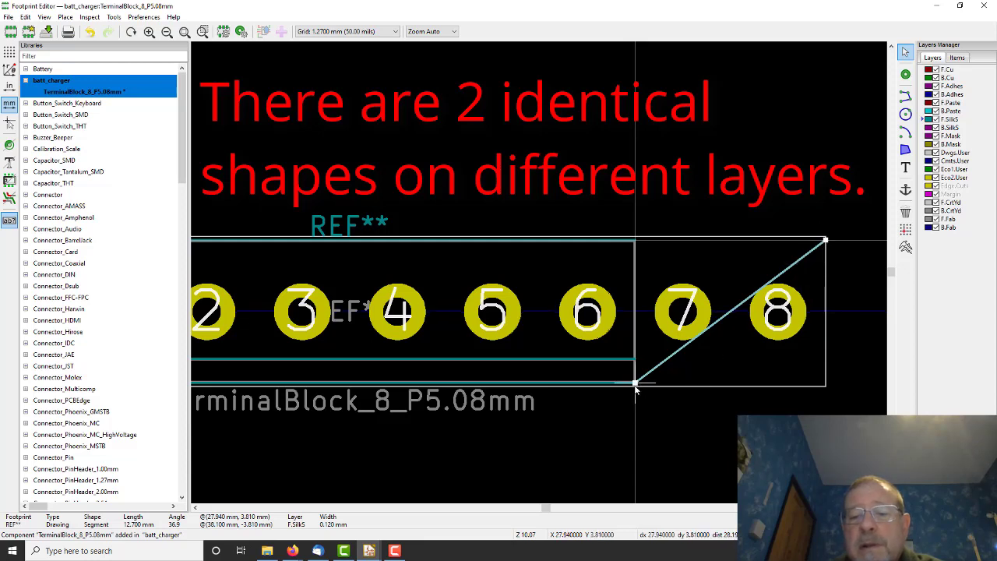
pyautogui.moveTo(636, 386); pyautogui.dragTo(822, 379)
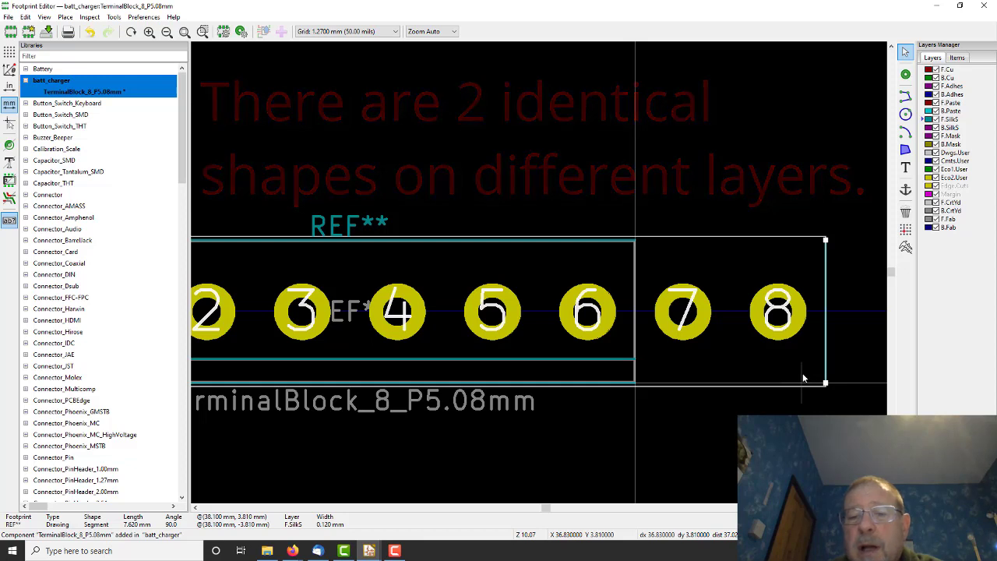
pyautogui.click(698, 152)
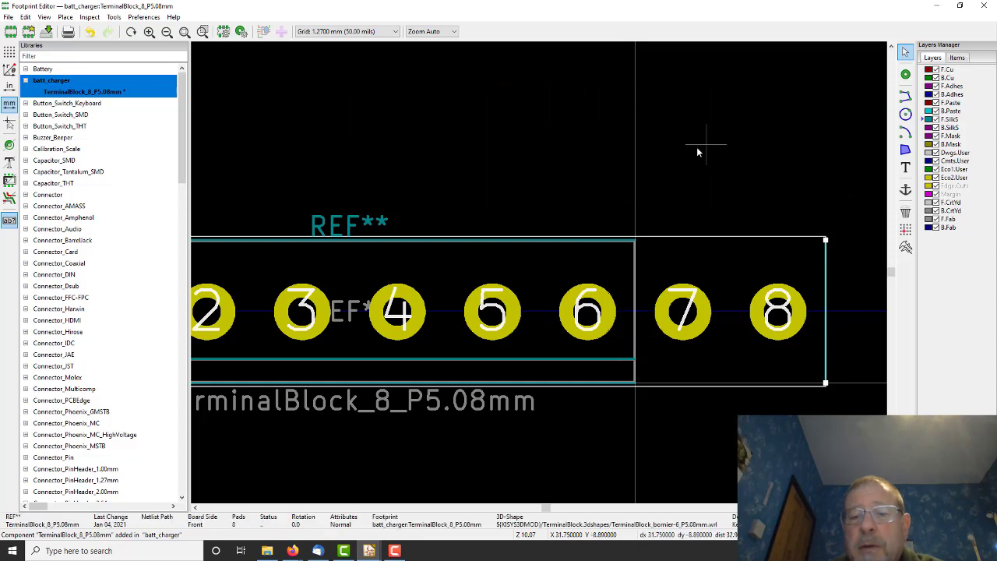
# Inspect the line segment properties of the vertical F.Fab end line beside pad 6 without changing them
pyautogui.click(633, 295)
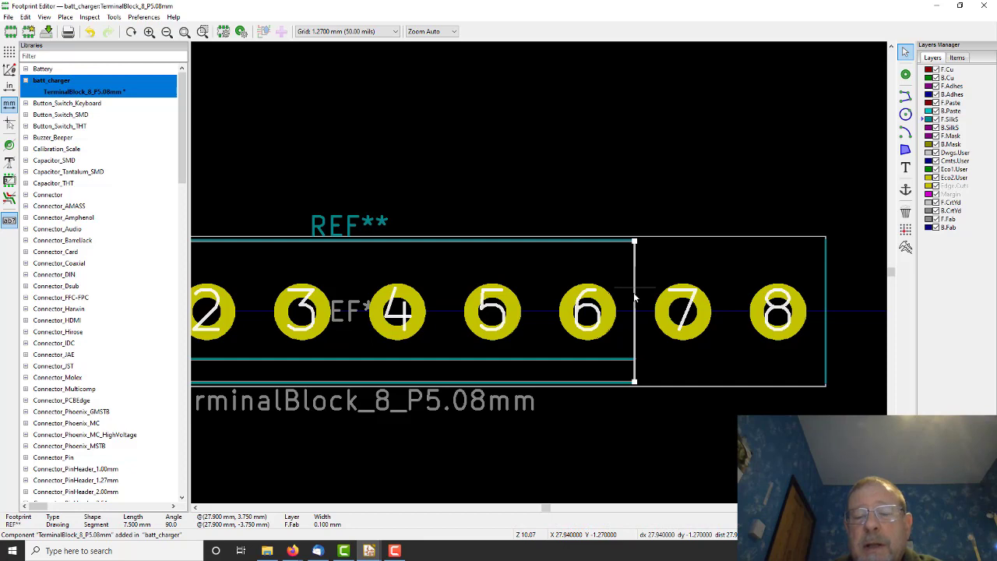
pyautogui.rightClick(633, 295)
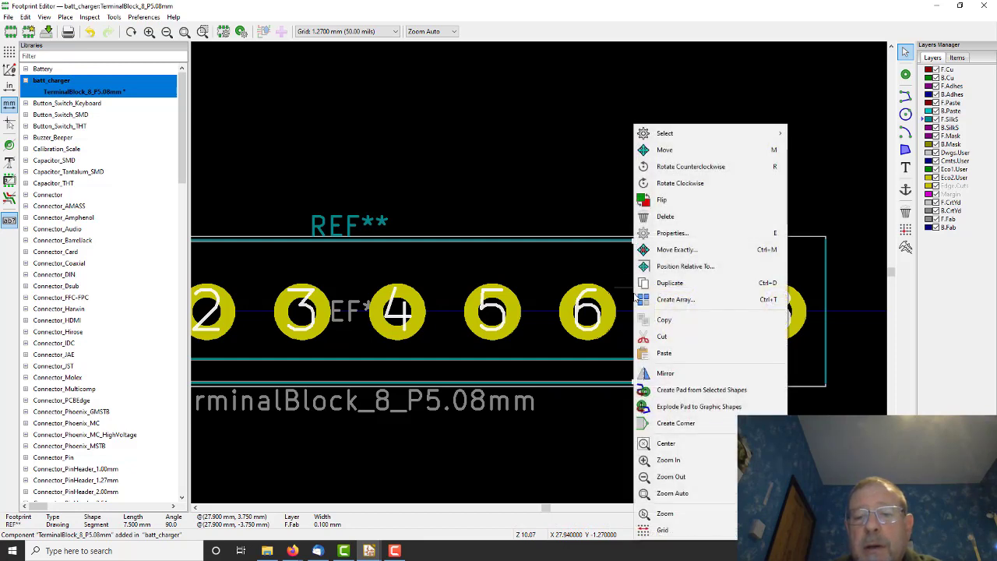
pyautogui.click(666, 233)
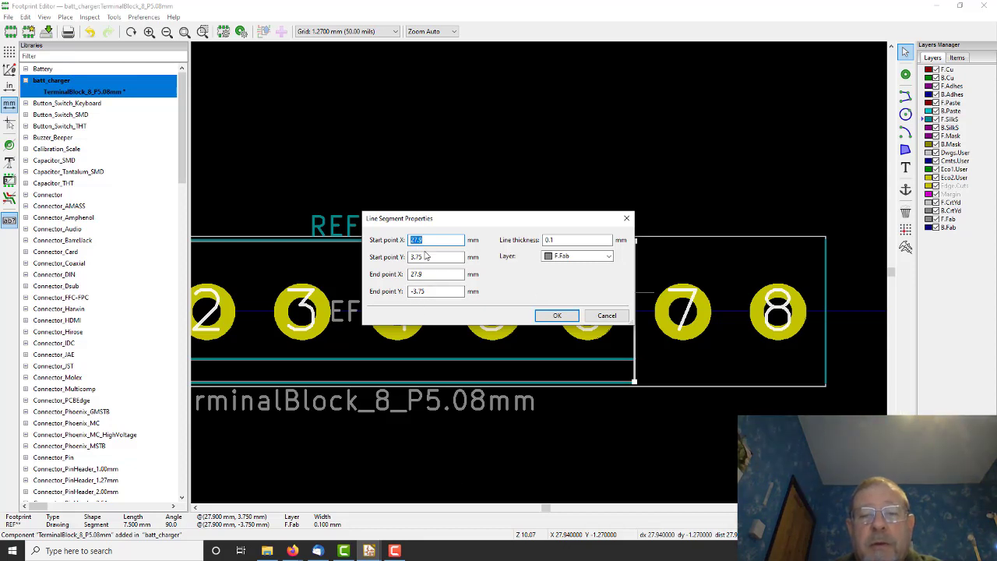
pyautogui.click(608, 316)
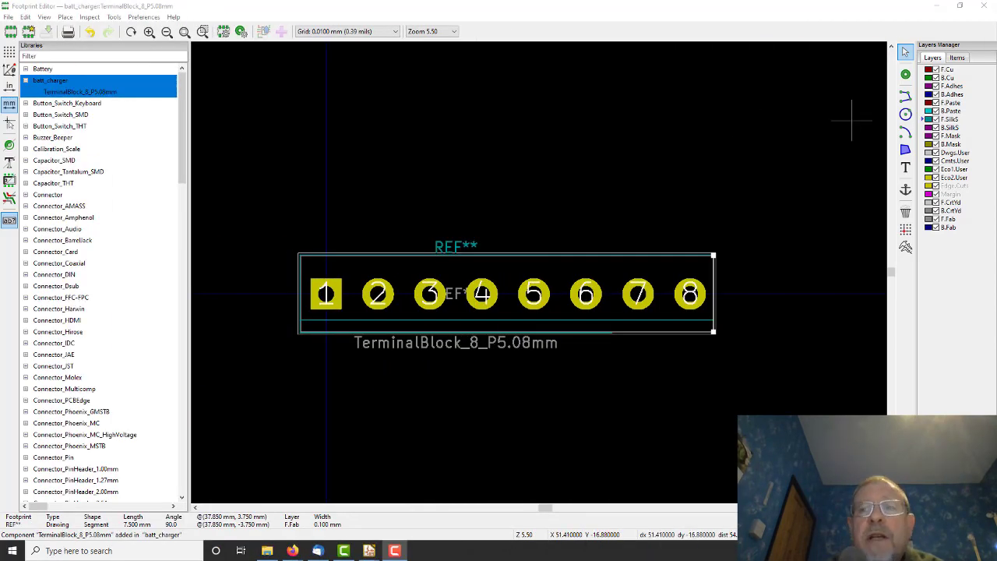
# Switch from the Footprint Editor to the batt_charger.sch schematic and open the symbol properties of screw terminal J1
pyautogui.click(939, 9)
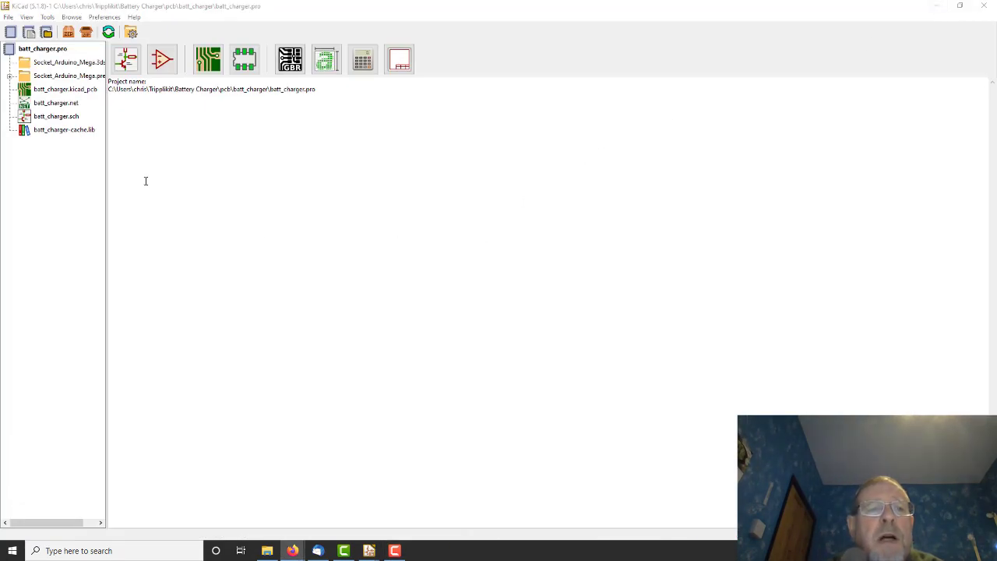
pyautogui.doubleClick(63, 118)
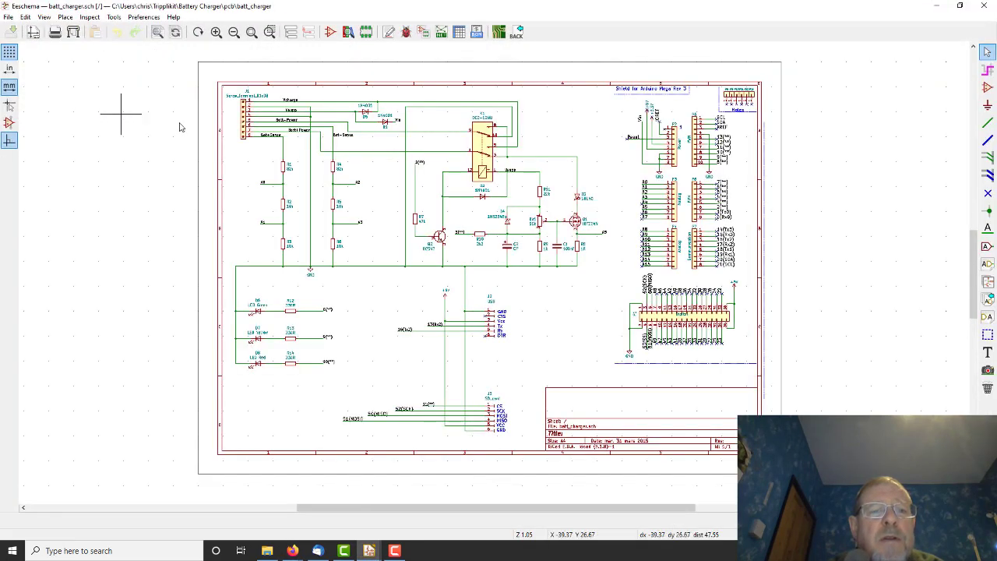
pyautogui.click(245, 122)
pyautogui.rightClick(245, 121)
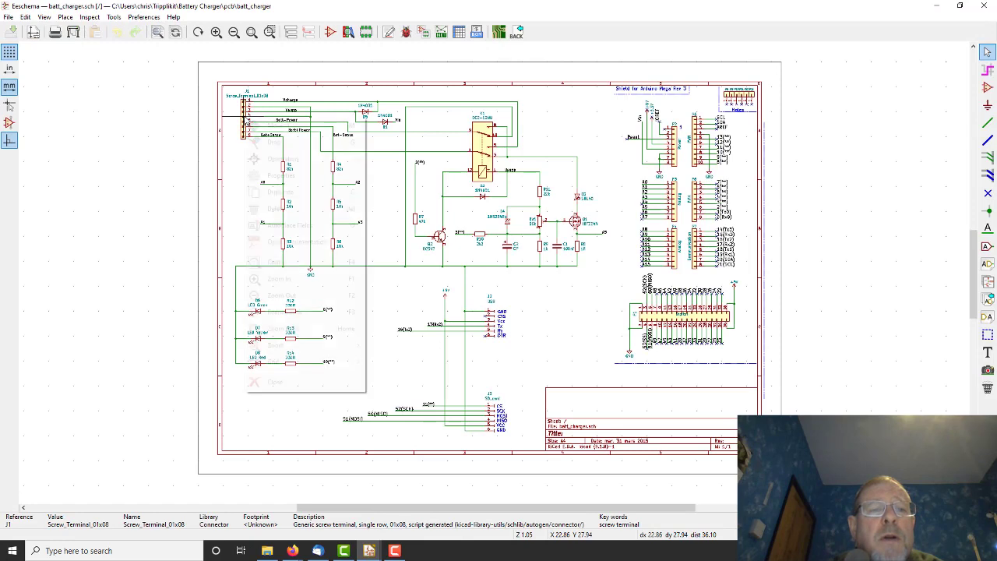
pyautogui.moveTo(289, 177)
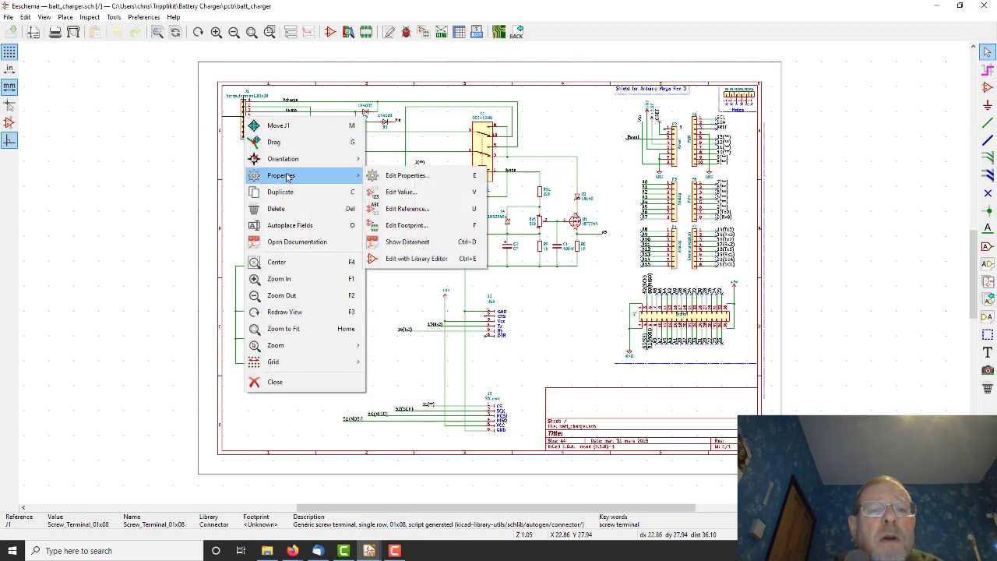
pyautogui.click(438, 177)
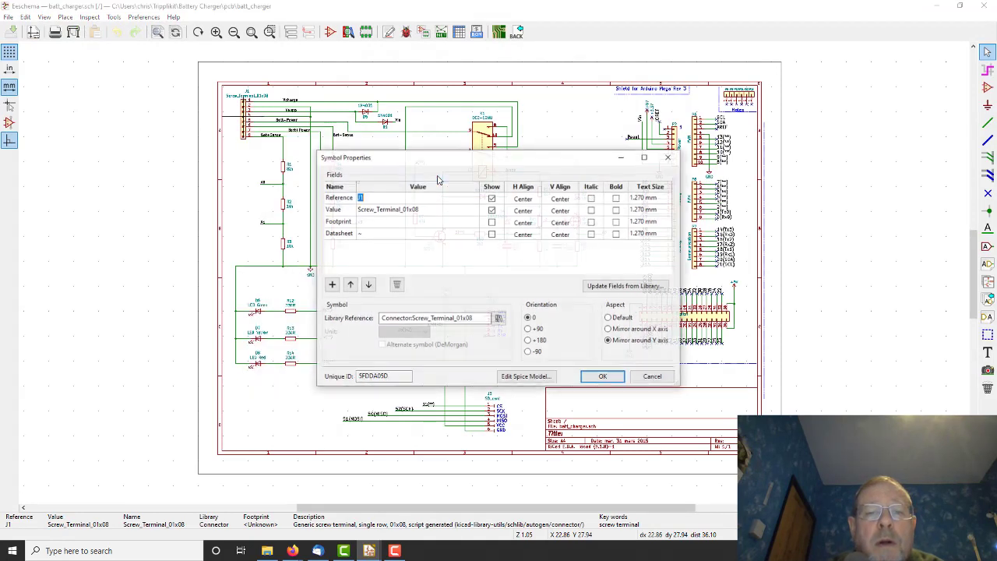
# Assign the footprint TerminalBlock_8_P5.08mm from the batt_charger library to J1 and apply the symbol properties
pyautogui.click(433, 224)
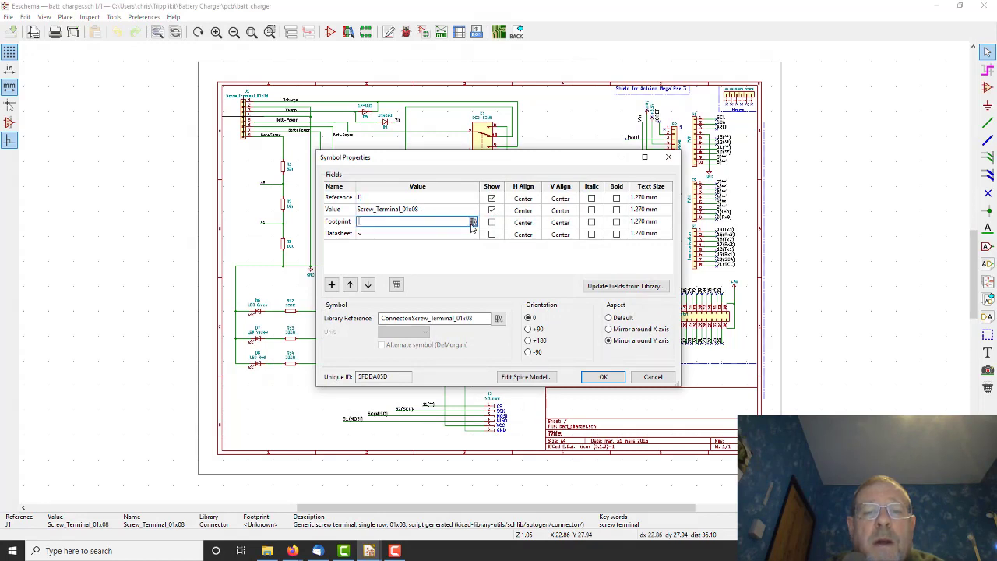
pyautogui.click(473, 222)
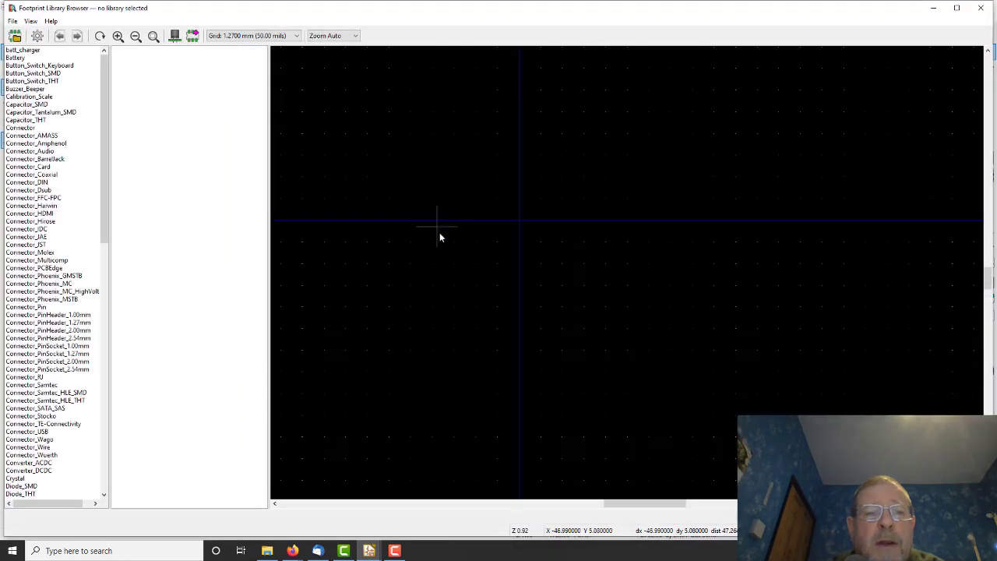
pyautogui.click(25, 50)
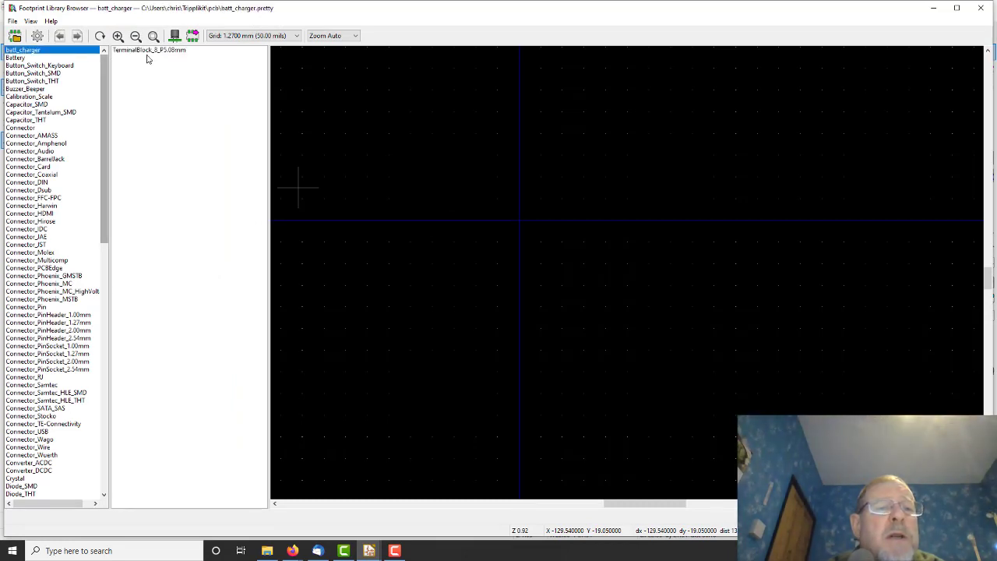
pyautogui.click(159, 50)
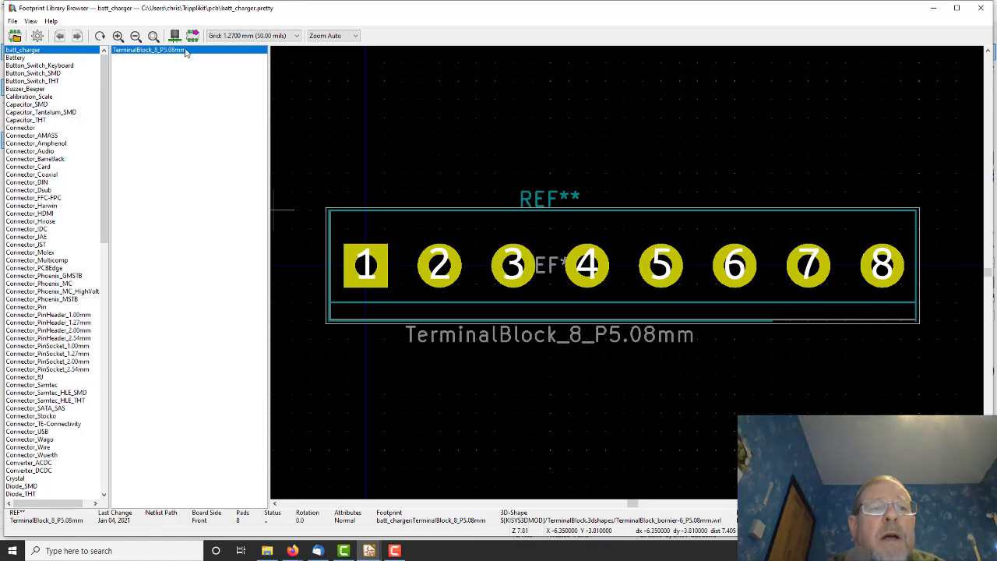
pyautogui.doubleClick(160, 50)
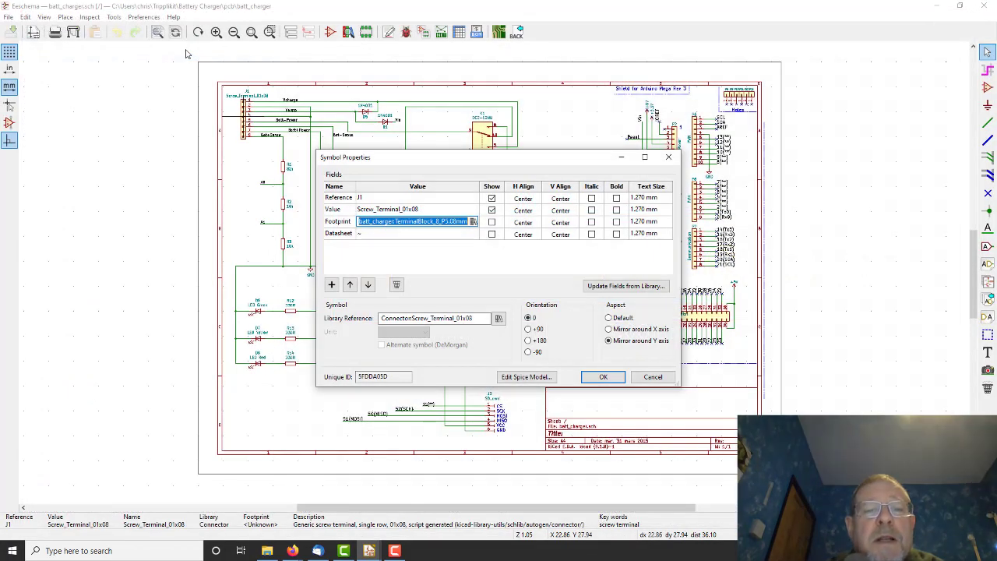
pyautogui.click(603, 377)
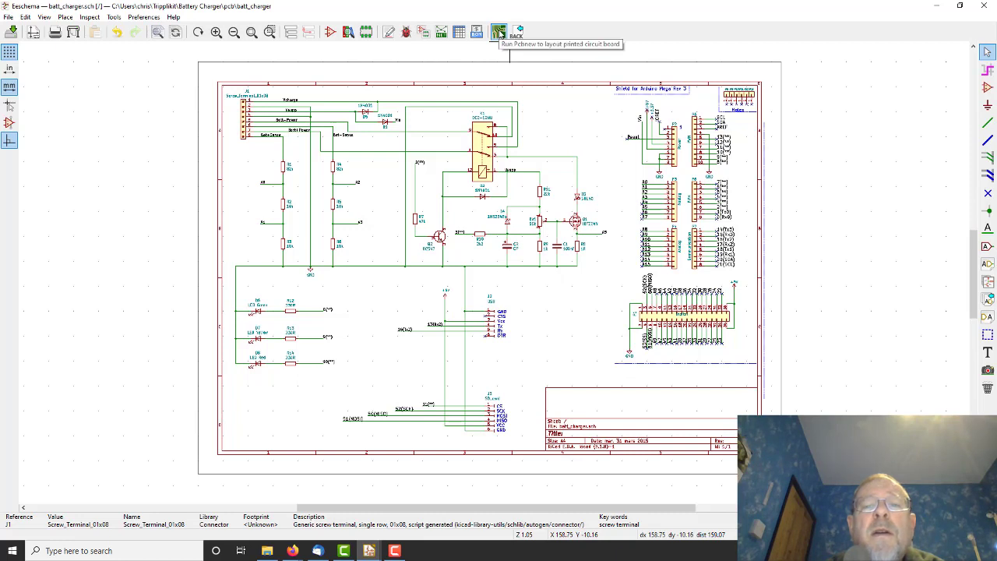
# Update the PCB from the schematic, keeping the existing symbol to footprint associations
pyautogui.click(114, 17)
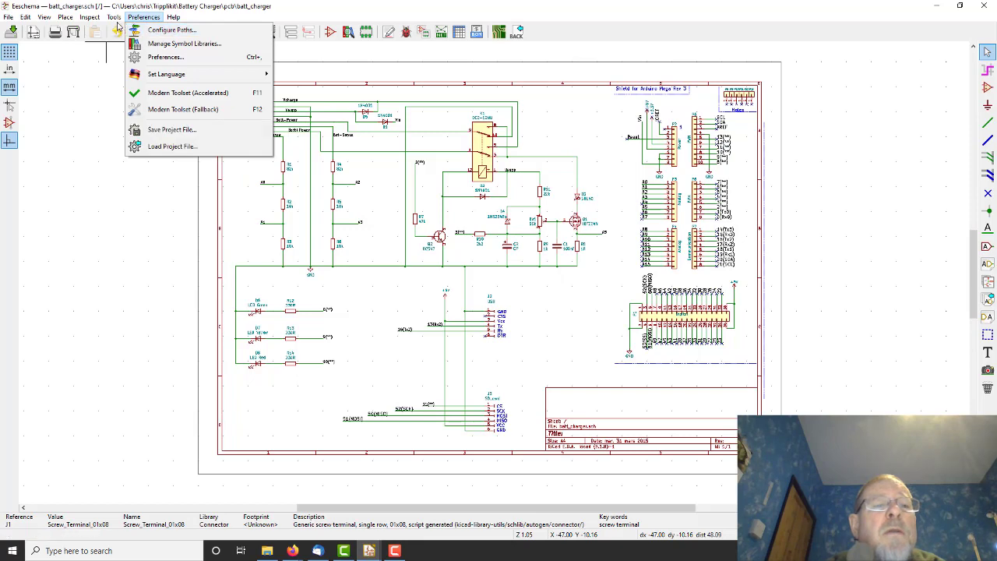
pyautogui.click(143, 33)
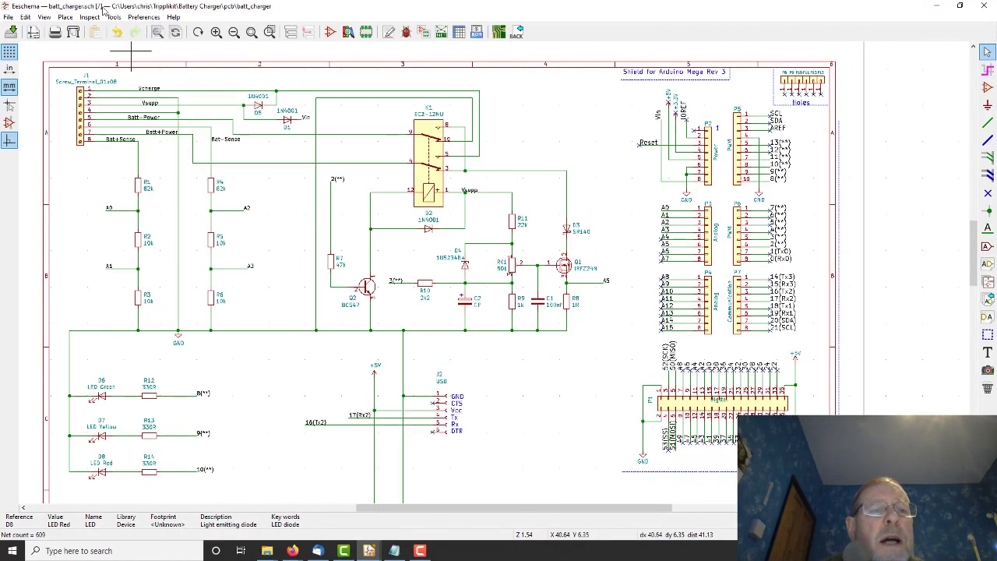
pyautogui.click(113, 16)
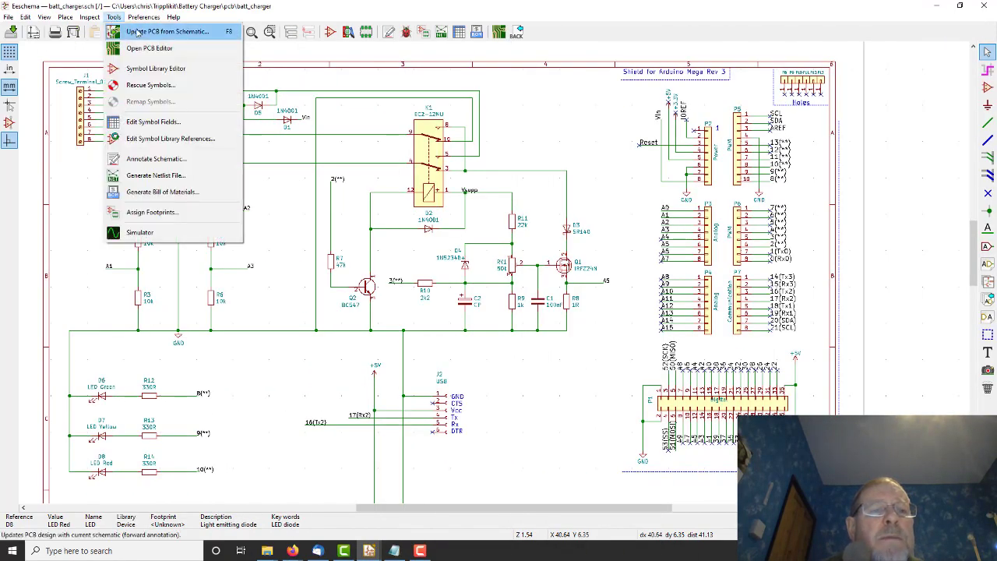
pyautogui.click(135, 29)
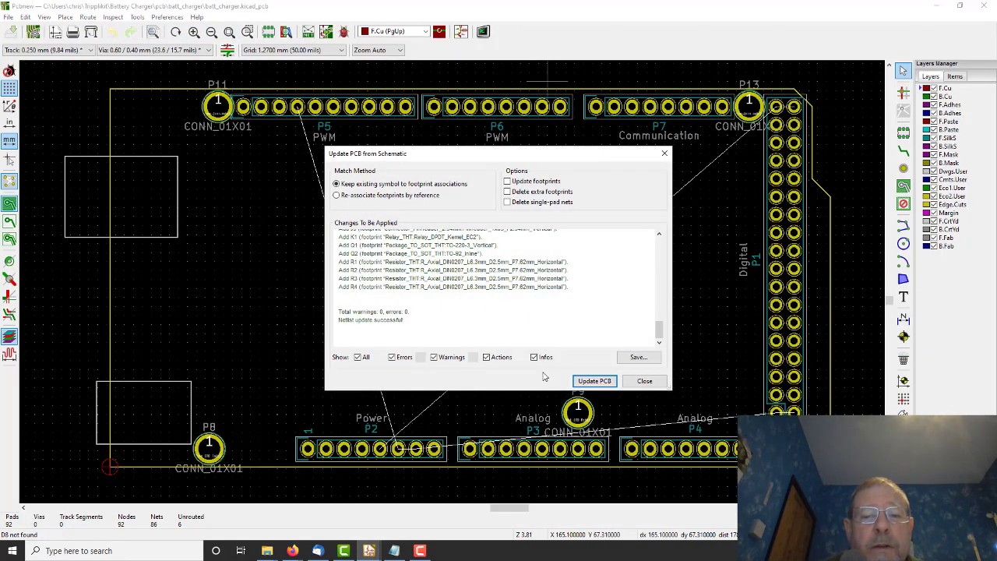
pyautogui.click(588, 385)
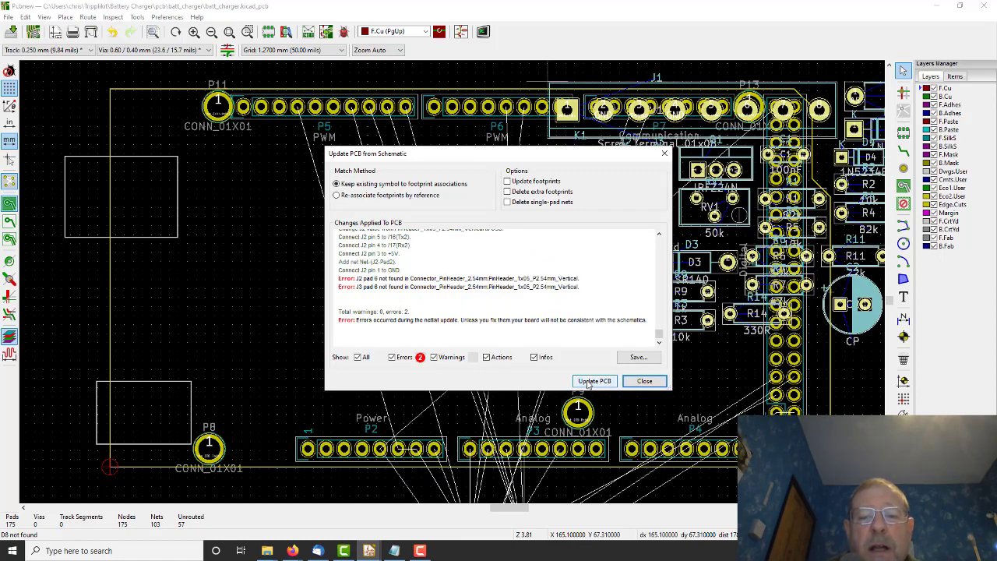
# Close the update report and place the imported group of footprints in the empty area above the board outline
pyautogui.click(645, 381)
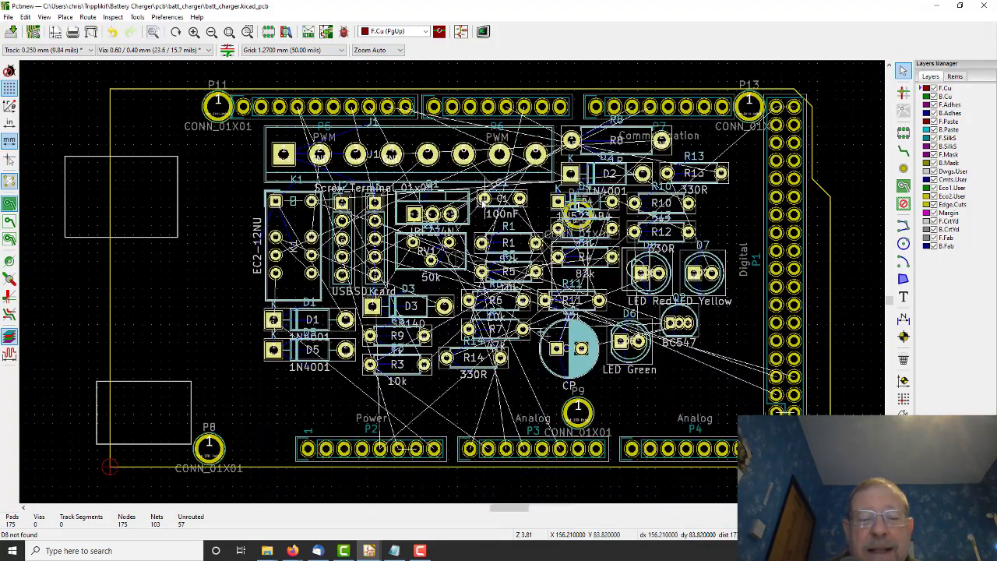
pyautogui.scroll(-3, 462, 322)
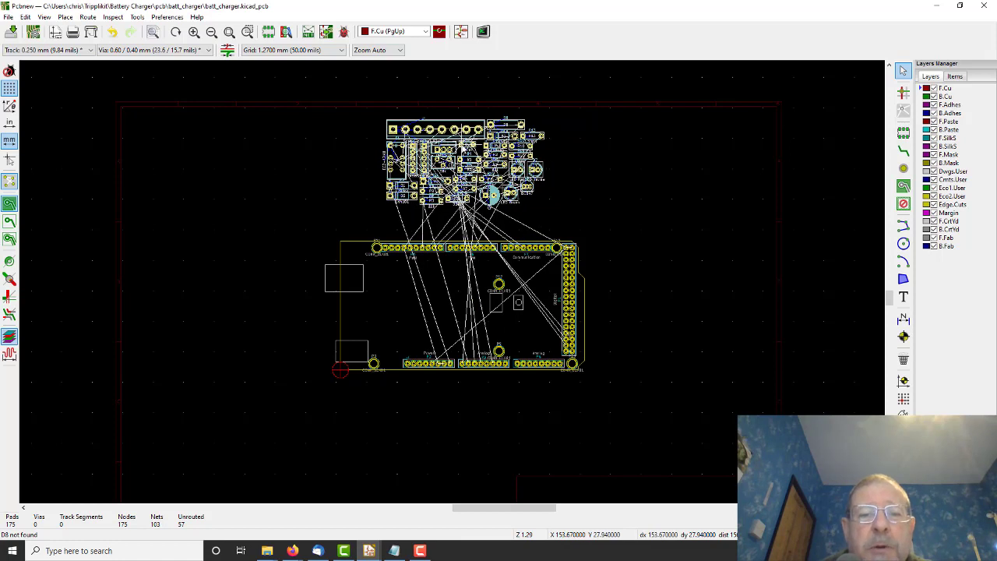
pyautogui.click(392, 137)
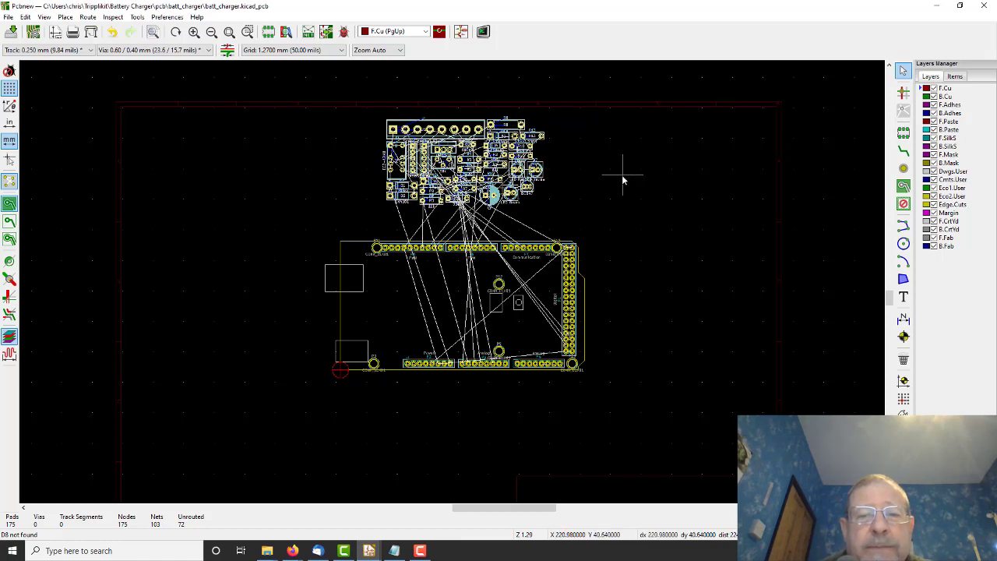
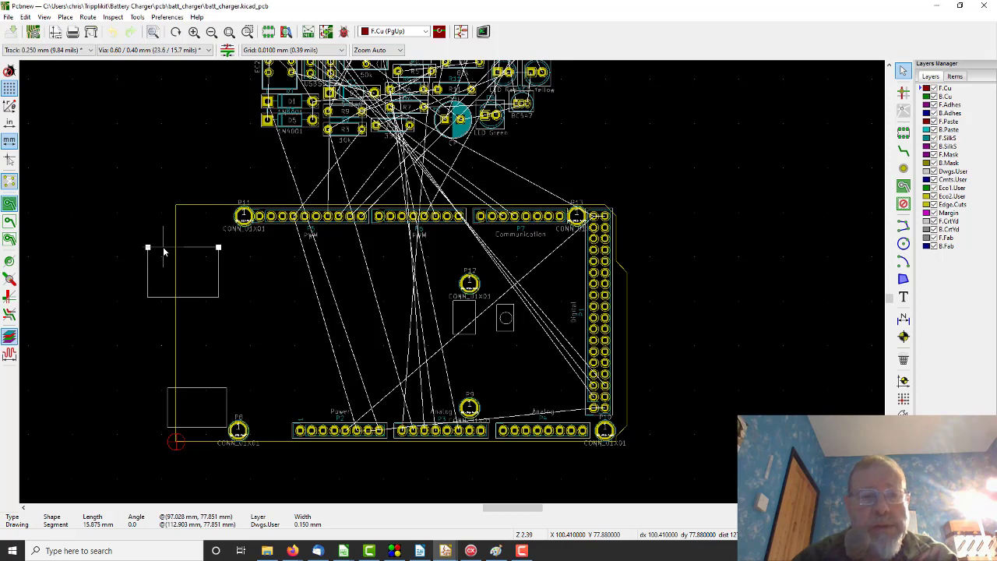
# Delete the Dwgs.User lines of the two connector rectangles that overlap the board's left edge
pyautogui.press('Delete')
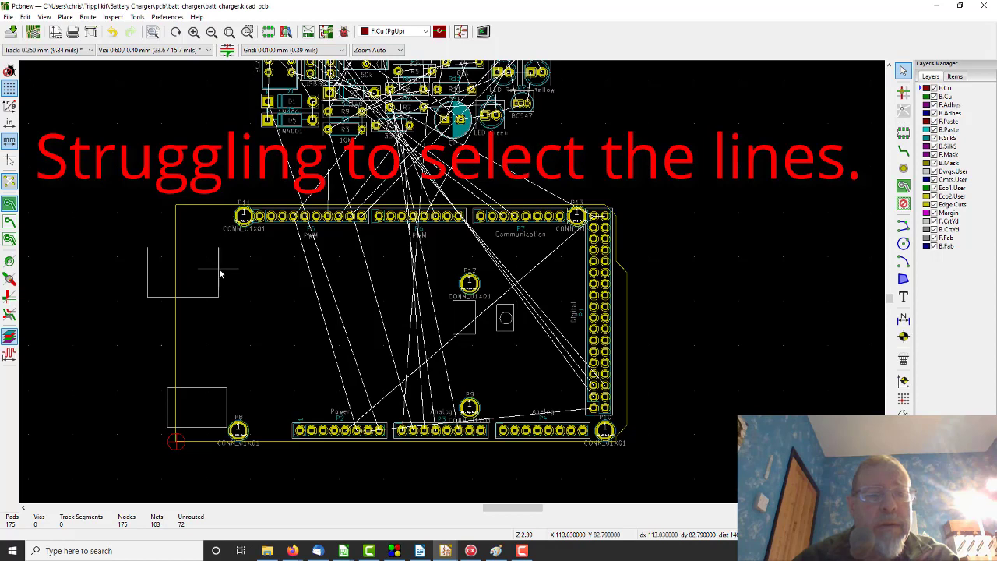
pyautogui.scroll(3, 219, 273)
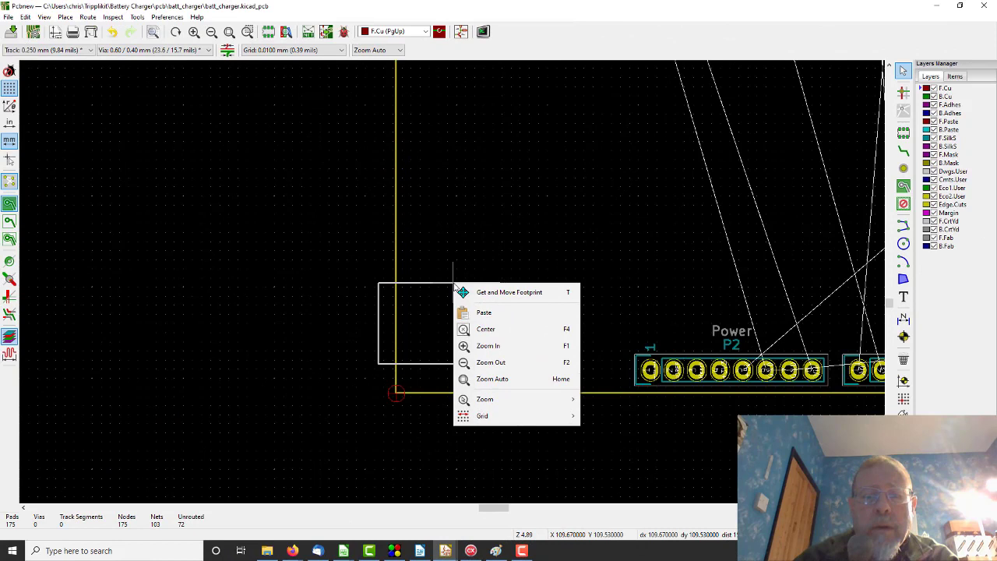
pyautogui.click(306, 281)
pyautogui.moveTo(295, 229); pyautogui.dragTo(511, 375)
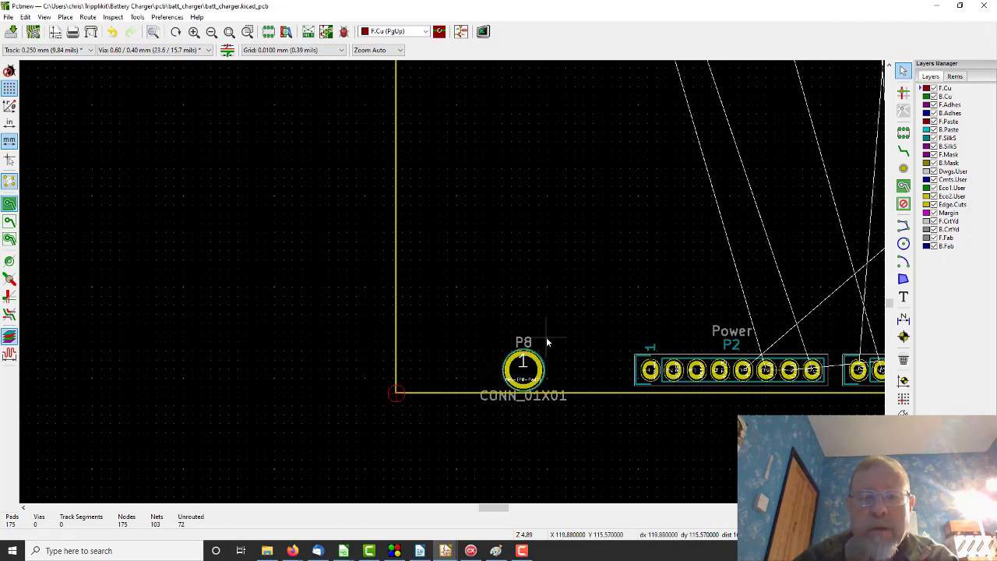
# Delete the locked single-pin footprint P8 near the board's lower-left corner
pyautogui.moveTo(588, 311); pyautogui.dragTo(462, 438)
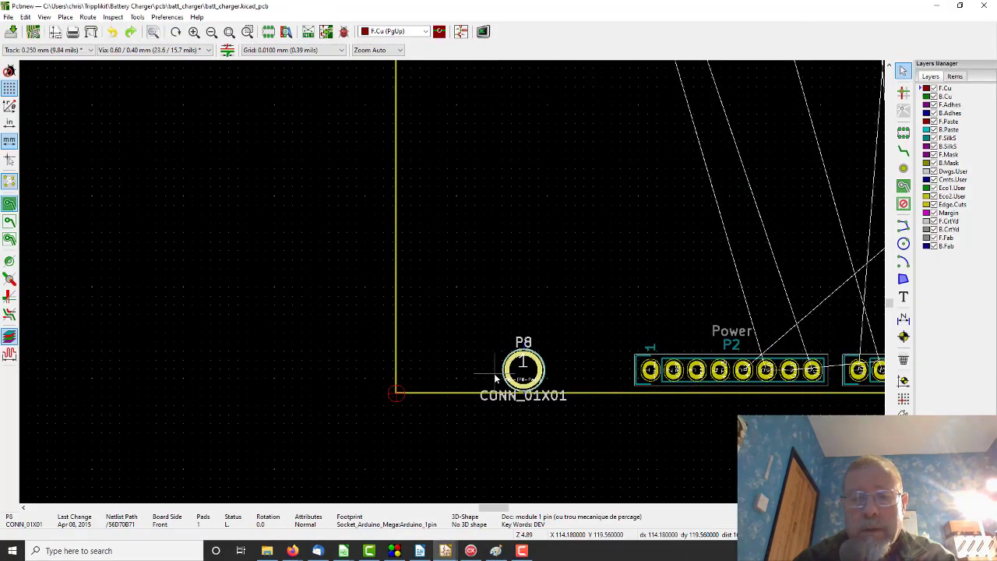
pyautogui.press('Delete')
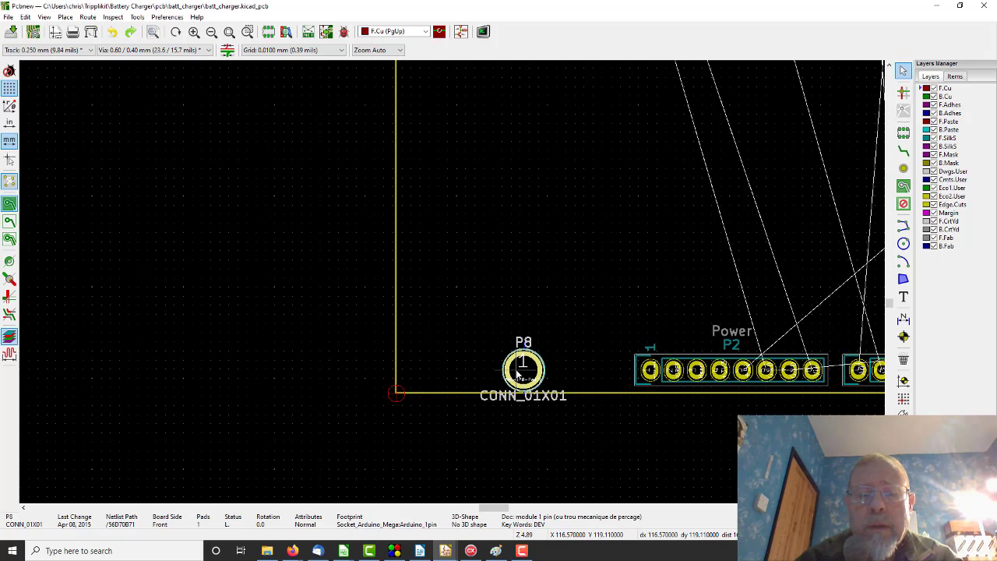
pyautogui.press('Delete')
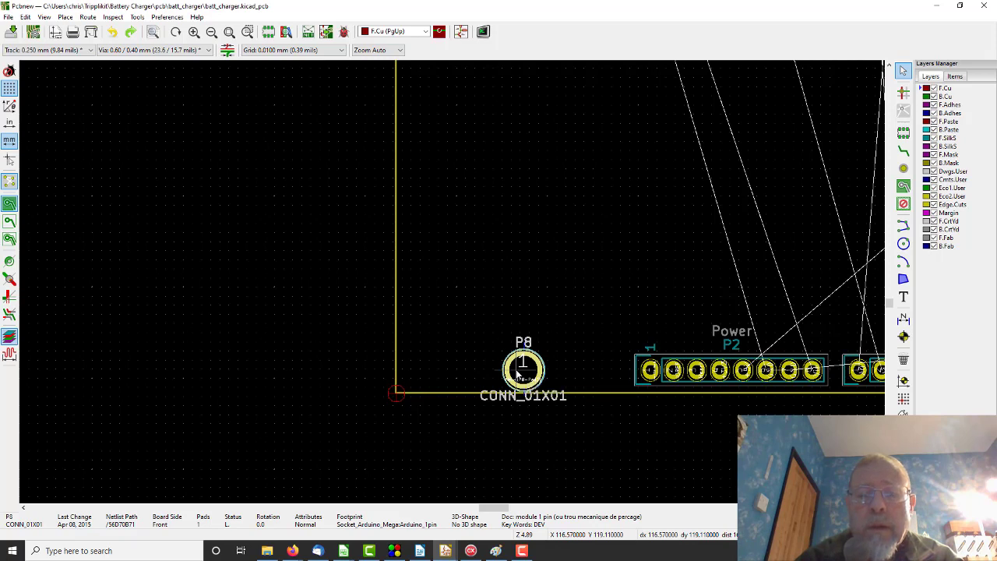
pyautogui.press('Delete')
pyautogui.press('Delete')
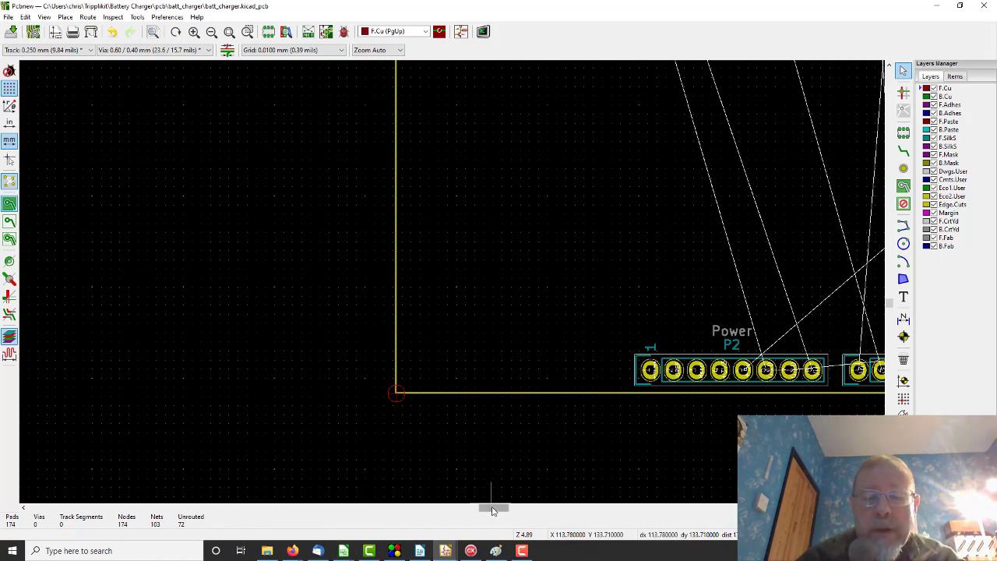
# Delete the single-pin footprints P9 and P10 and the drawn rectangle with a circle inside it
pyautogui.moveTo(494, 511); pyautogui.dragTo(523, 510)
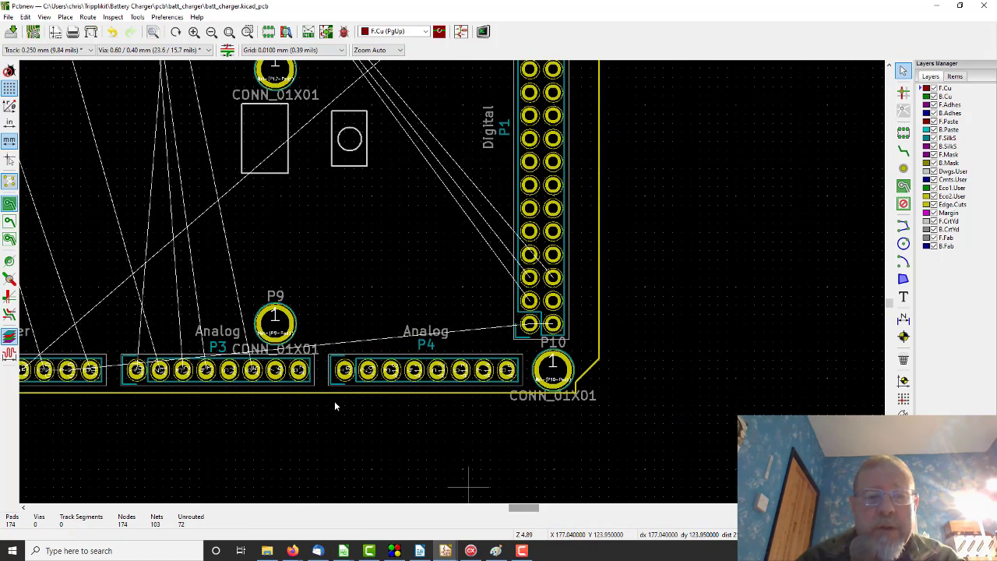
pyautogui.click(297, 313)
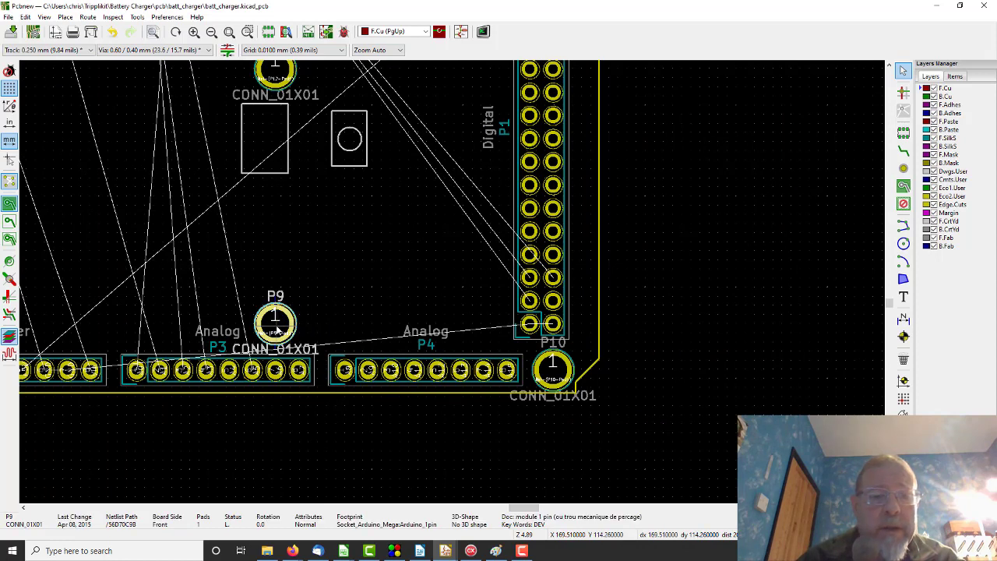
pyautogui.press('Delete')
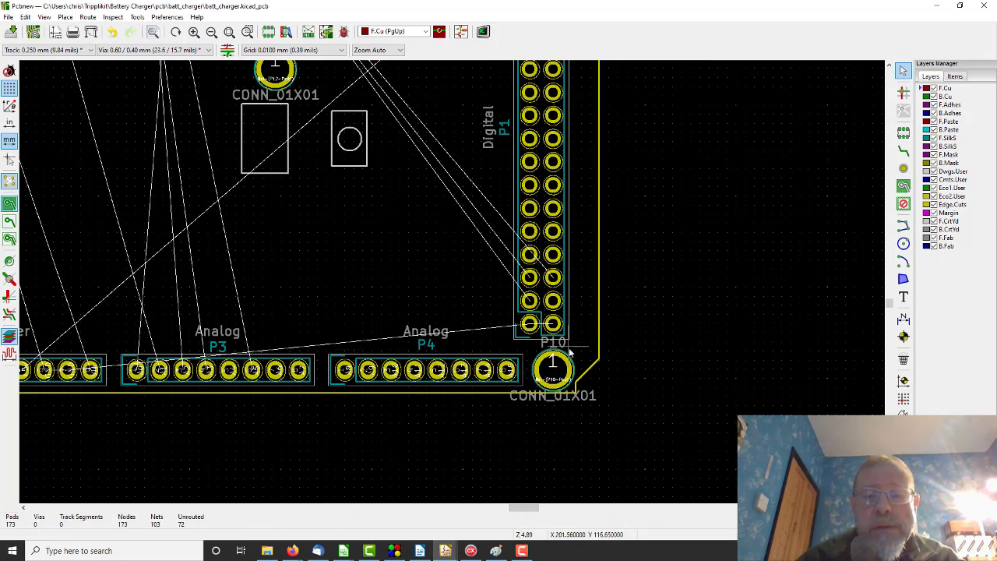
pyautogui.click(557, 370)
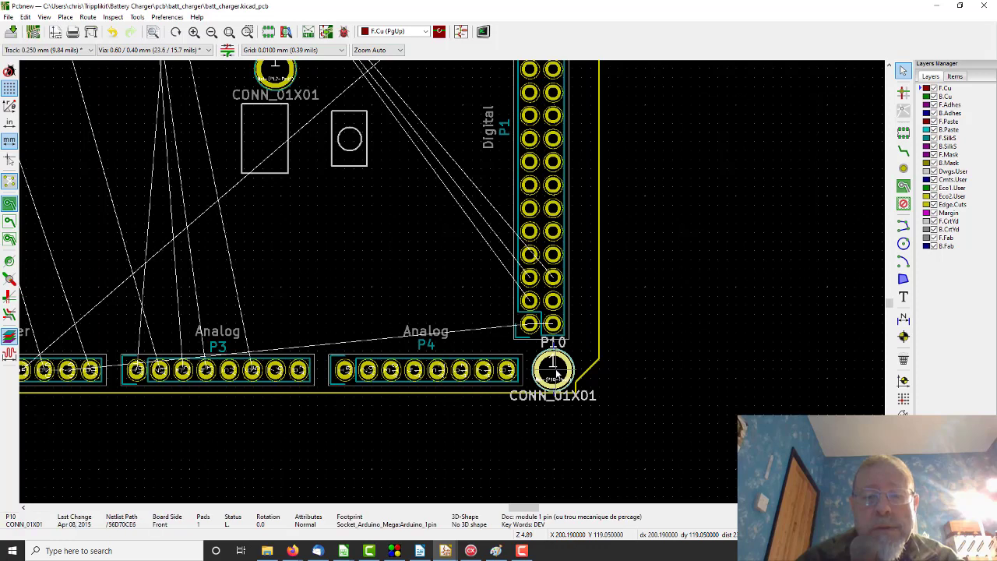
pyautogui.press('Delete')
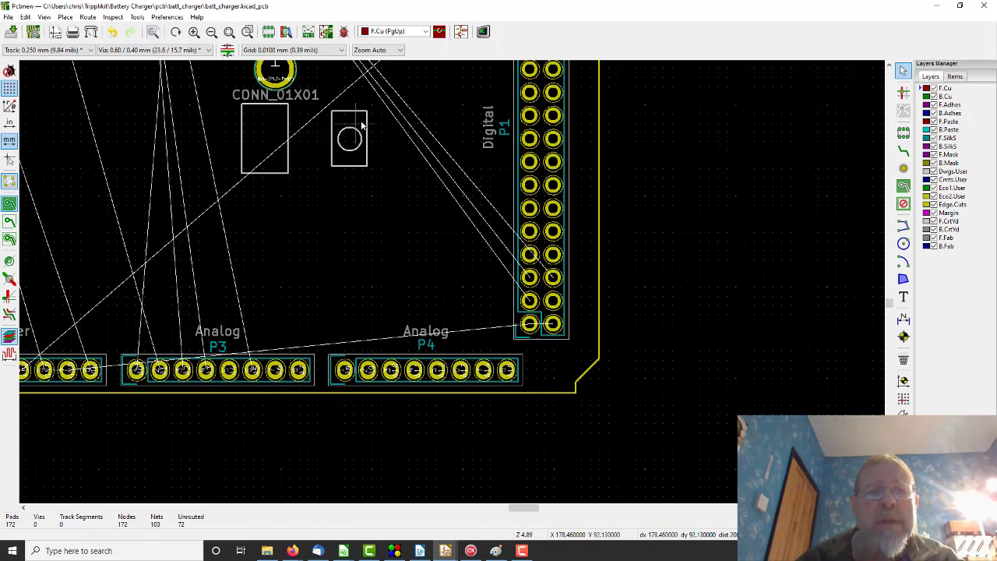
pyautogui.moveTo(373, 109); pyautogui.dragTo(321, 183)
pyautogui.press('Delete')
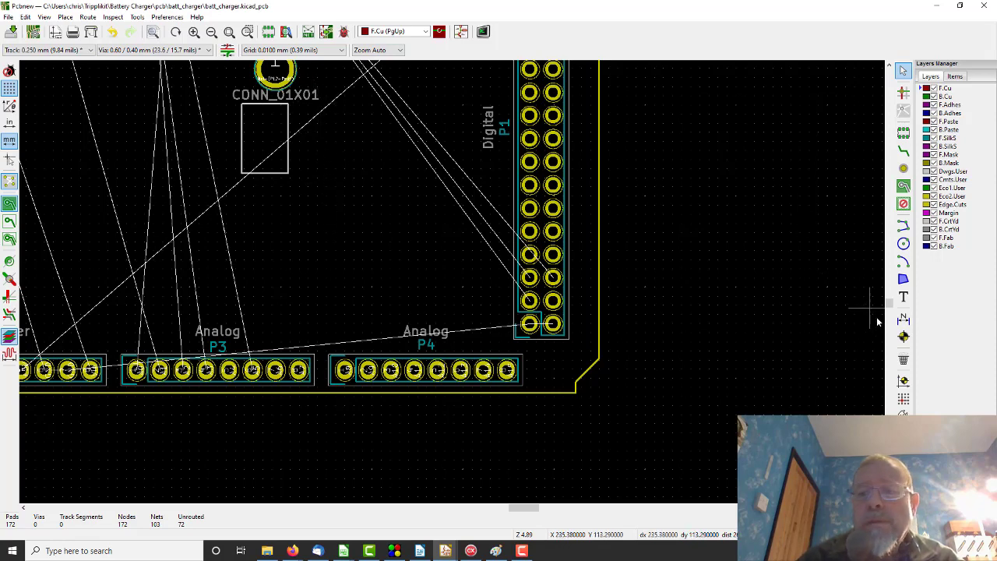
# Delete footprint P12 with the rectangle below it, and footprint P13 beside the Communication header
pyautogui.scroll(3, 890, 305)
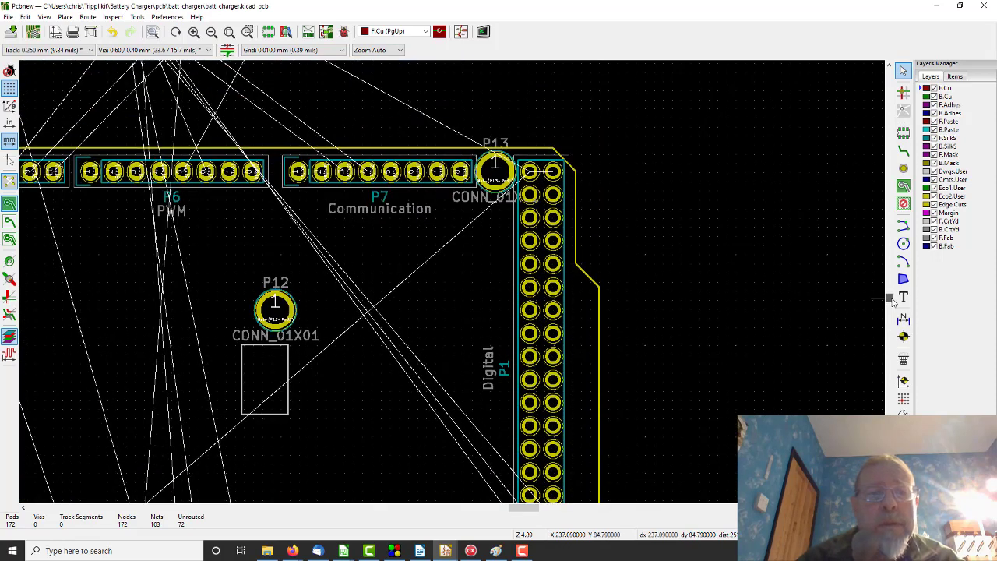
pyautogui.moveTo(211, 250); pyautogui.dragTo(340, 446)
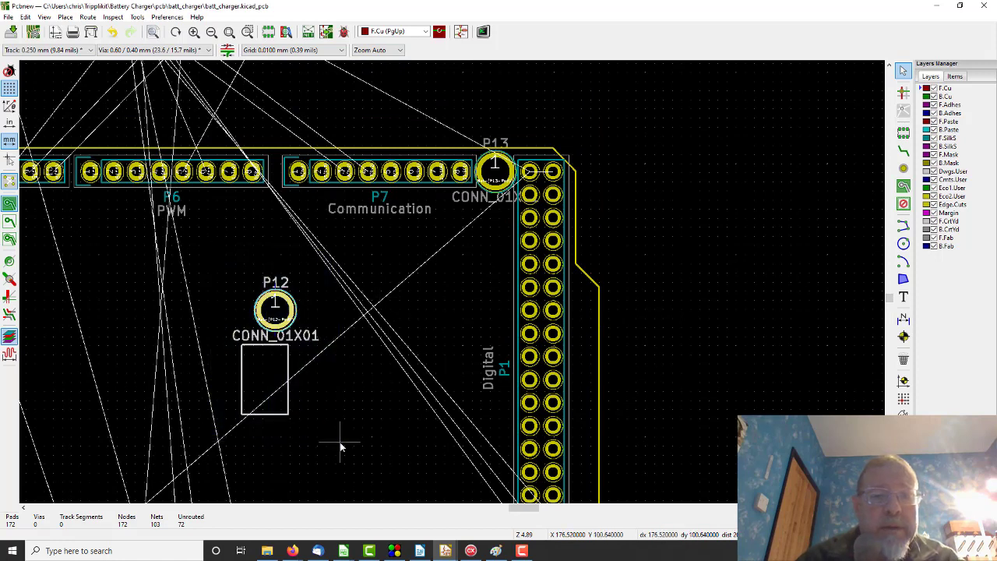
pyautogui.press('Delete')
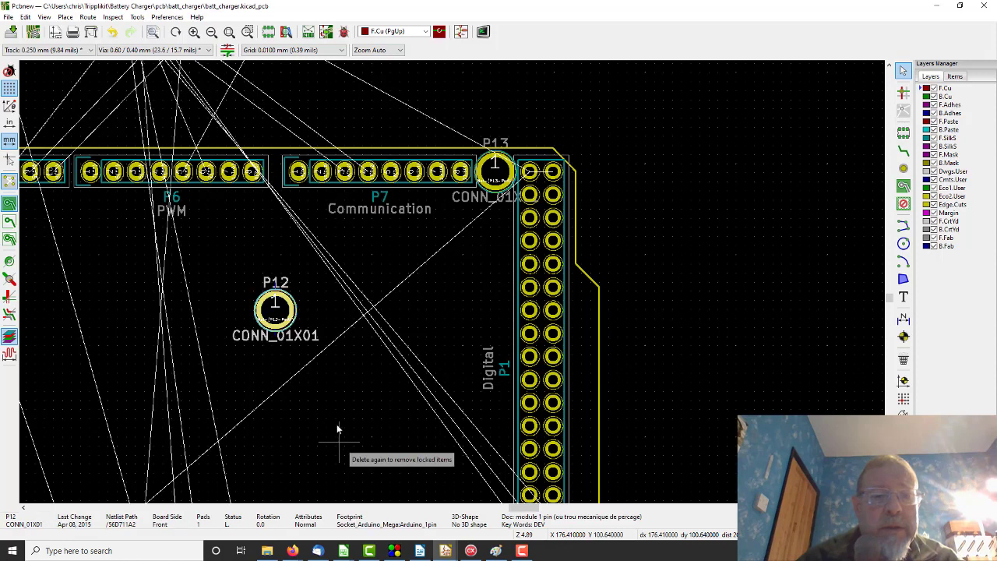
pyautogui.press('Delete')
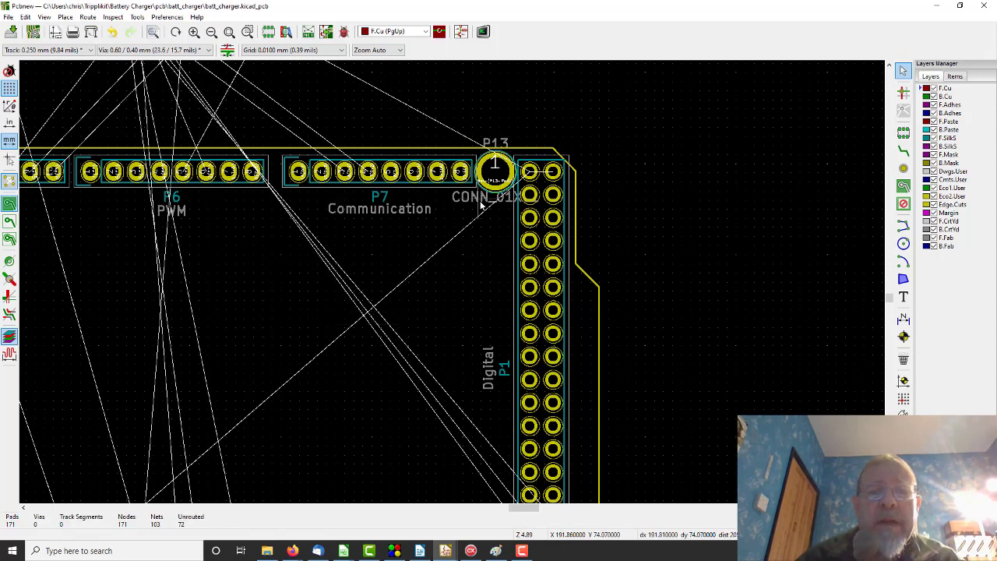
pyautogui.press('Delete')
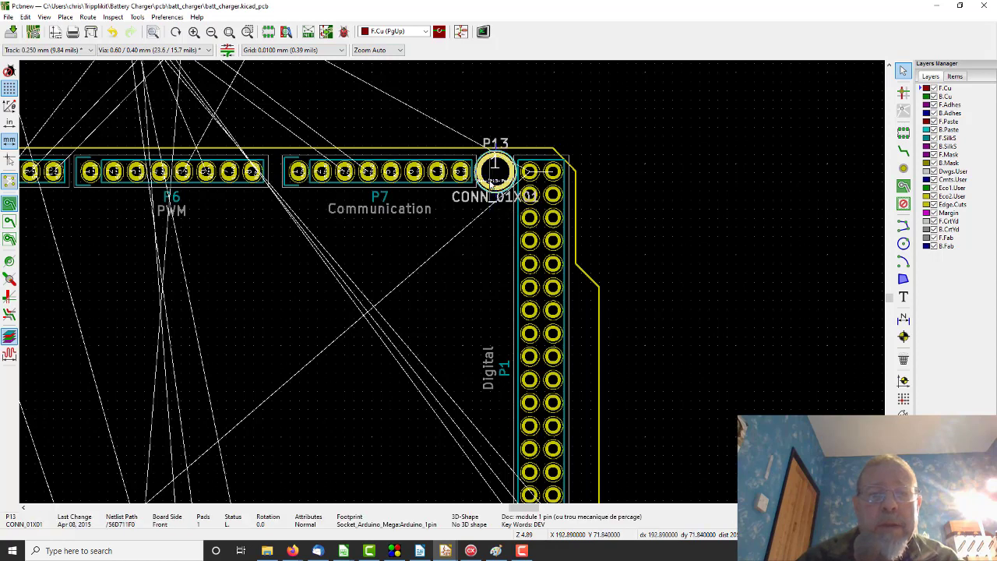
pyautogui.press('Delete')
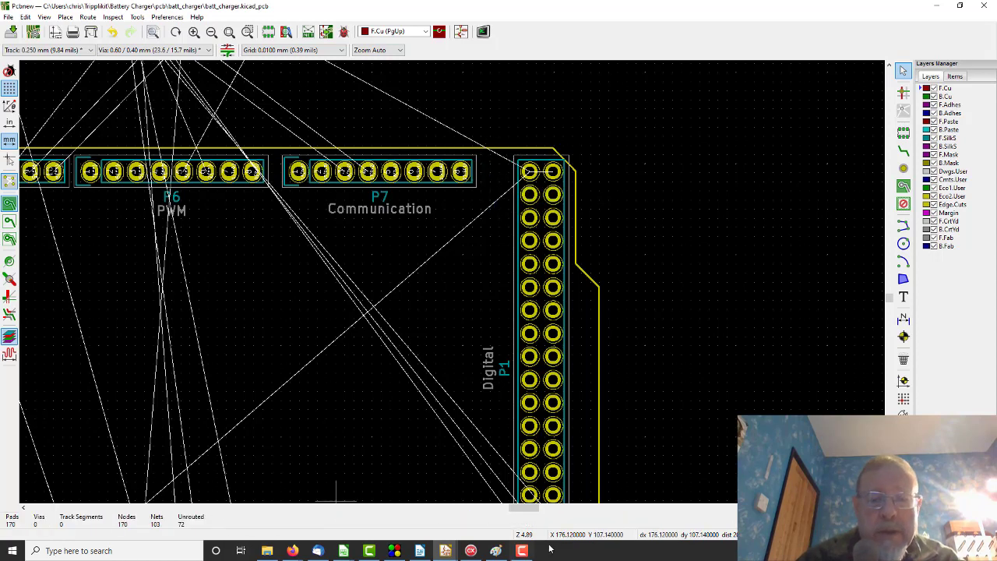
# Rotate terminal block J1 clockwise to stand vertically and place it just inside the board's left edge
pyautogui.press('Home')
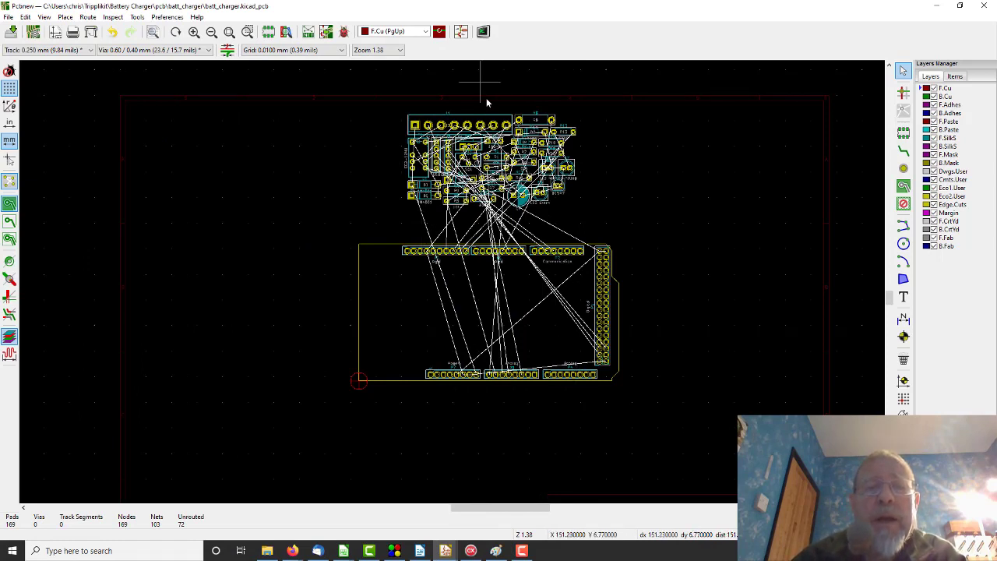
pyautogui.click(429, 118)
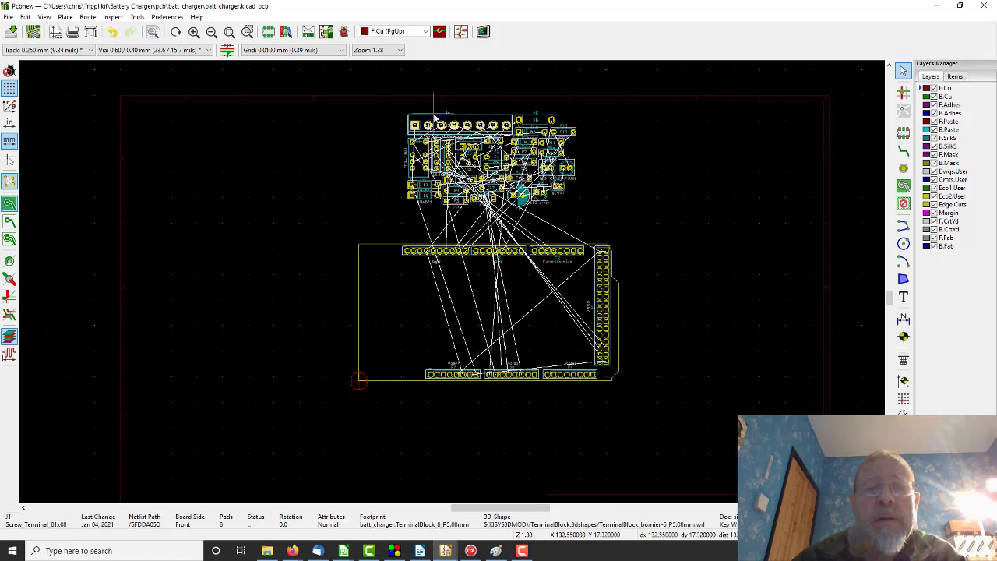
pyautogui.press('m')
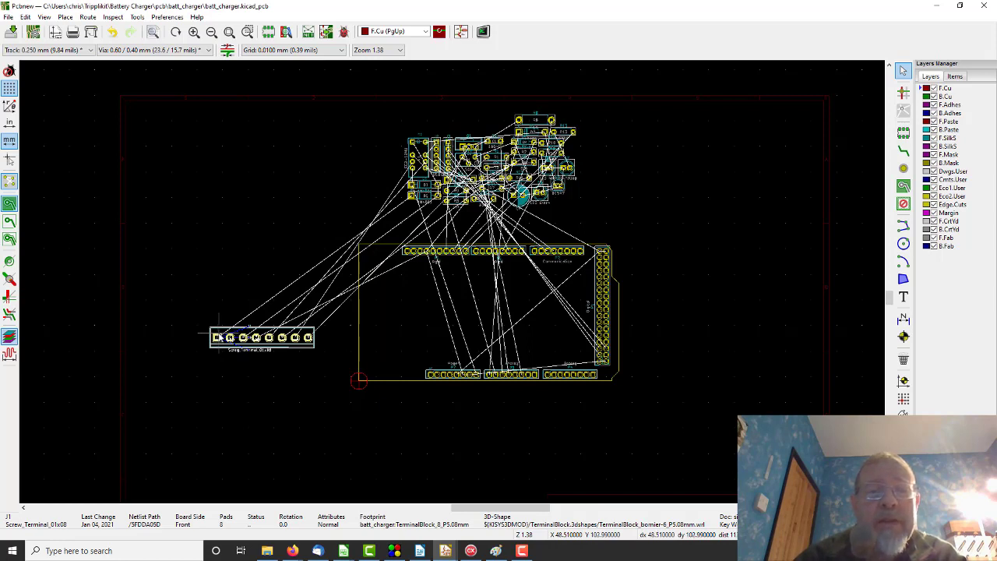
pyautogui.rightClick(255, 332)
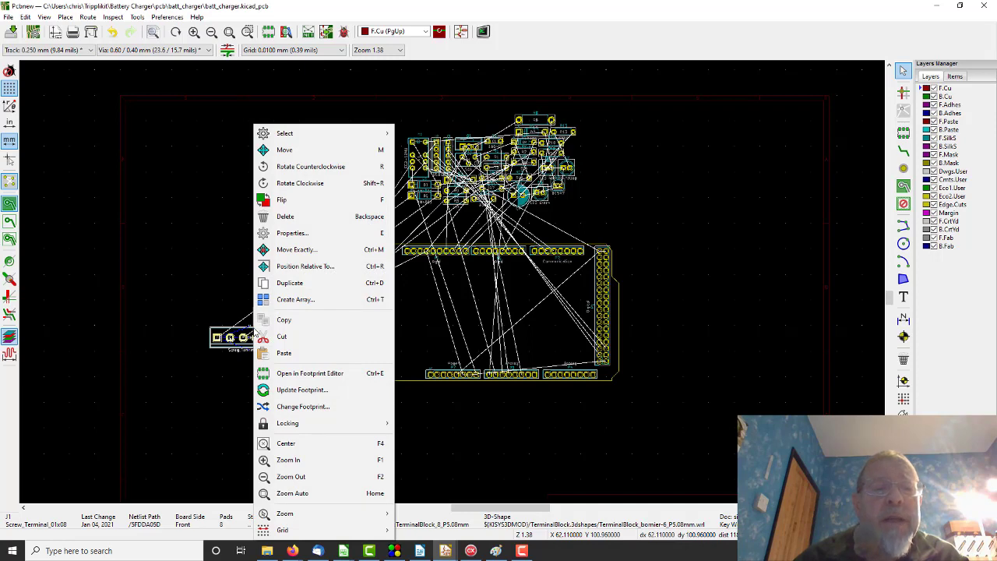
pyautogui.click(310, 183)
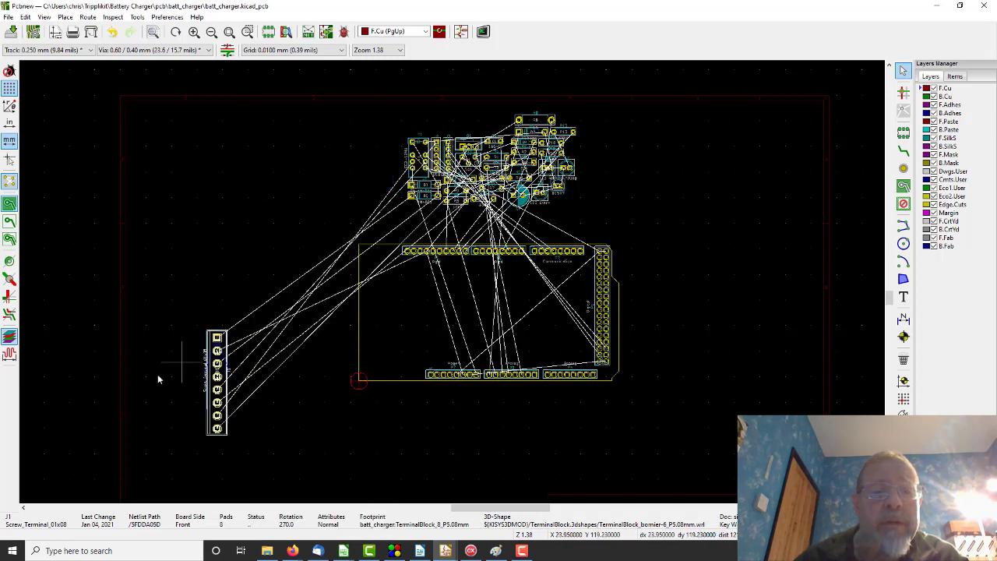
pyautogui.moveTo(218, 334); pyautogui.dragTo(373, 269)
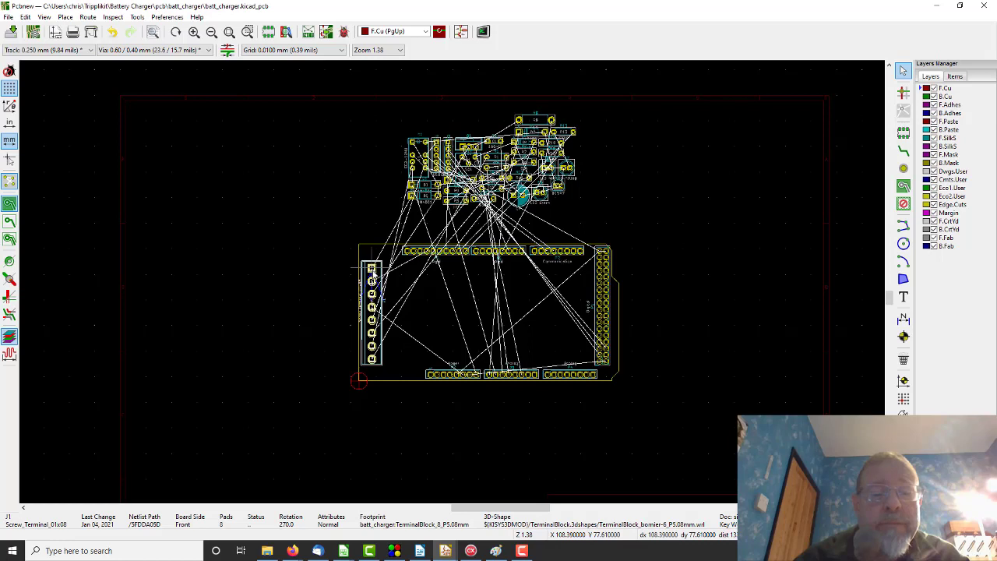
# Switch to the Eeschema schematic to check what connects to J1, and return to the Pcbnew layout
pyautogui.moveTo(343, 551)
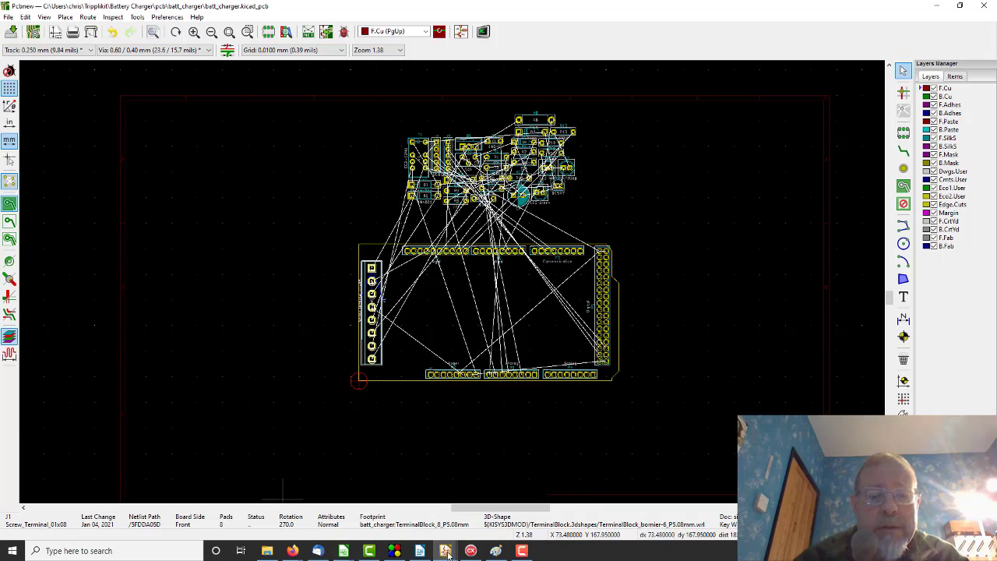
pyautogui.moveTo(446, 552)
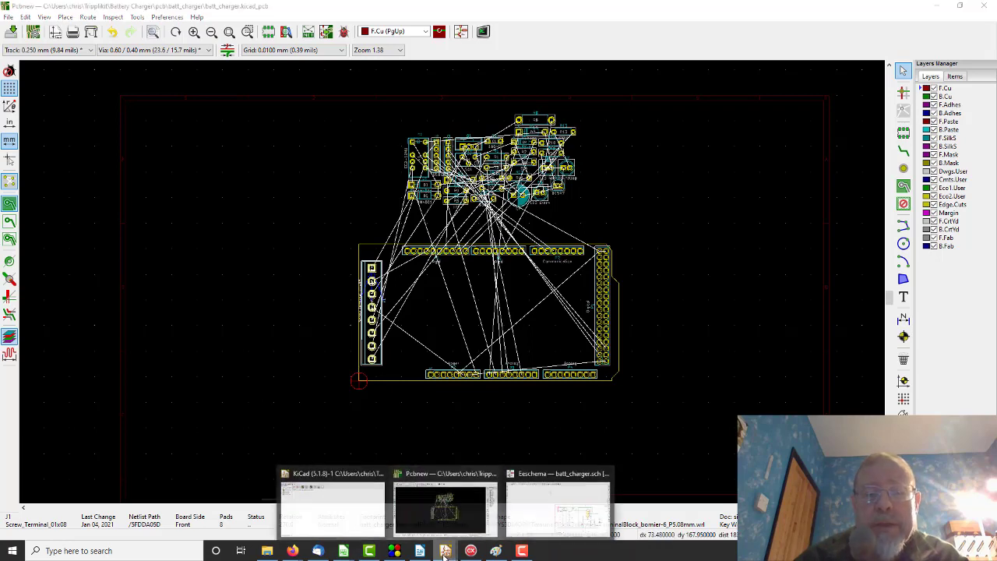
pyautogui.click(547, 508)
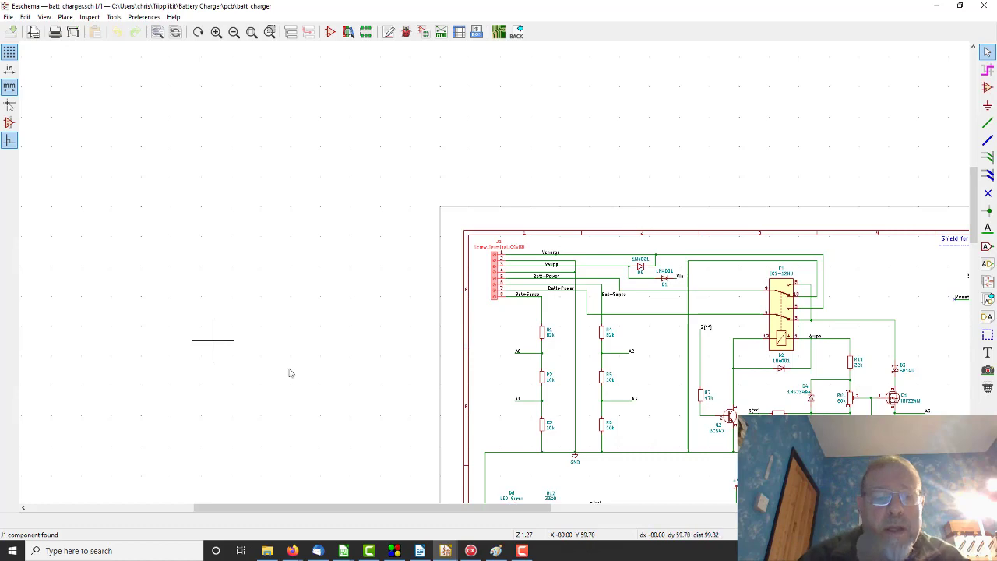
pyautogui.moveTo(448, 551)
pyautogui.click(478, 508)
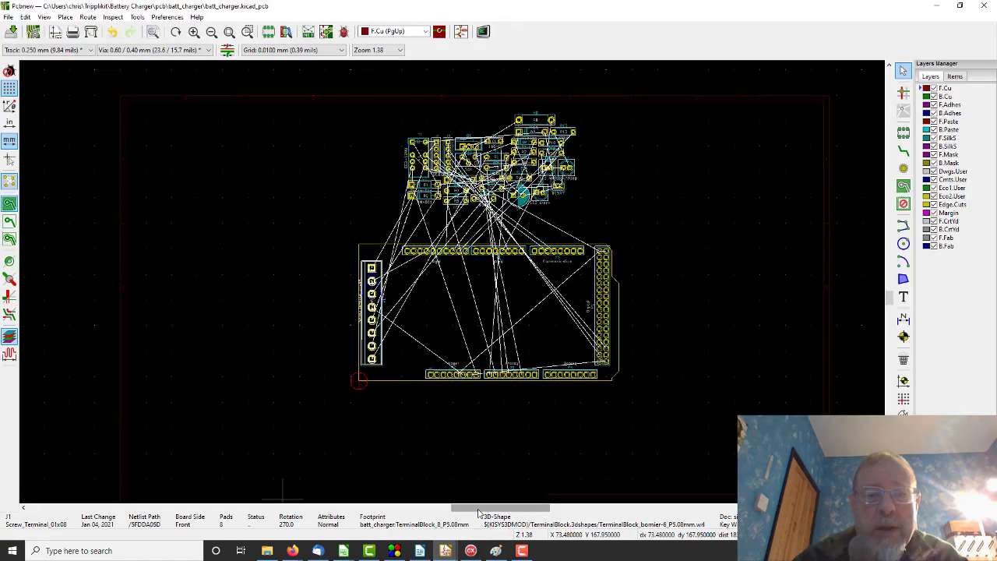
# Move diodes D1 and D5 together onto the board beside J1's upper pads, and inspect their pad nets
pyautogui.scroll(3, 500, 173)
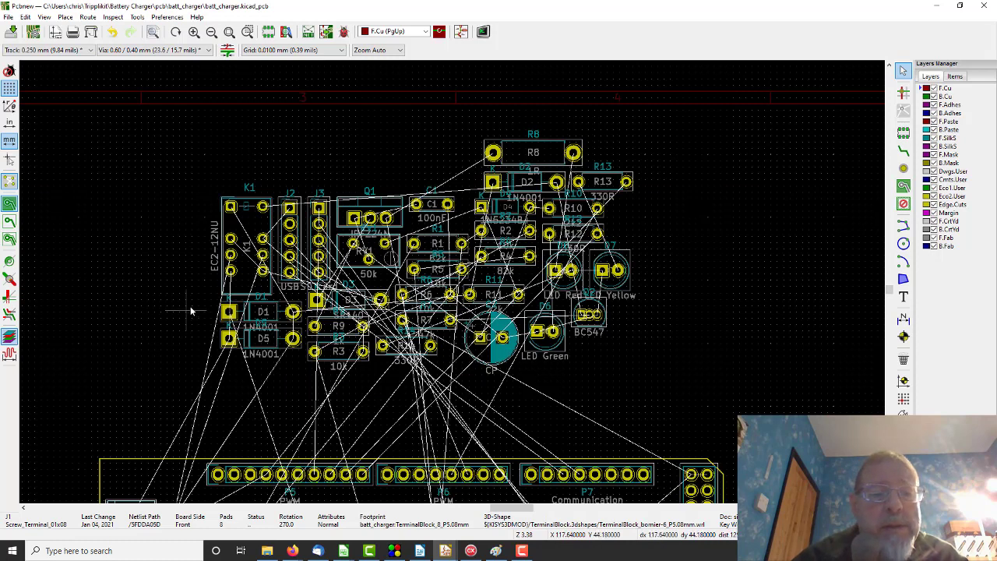
pyautogui.moveTo(190, 308); pyautogui.dragTo(304, 376)
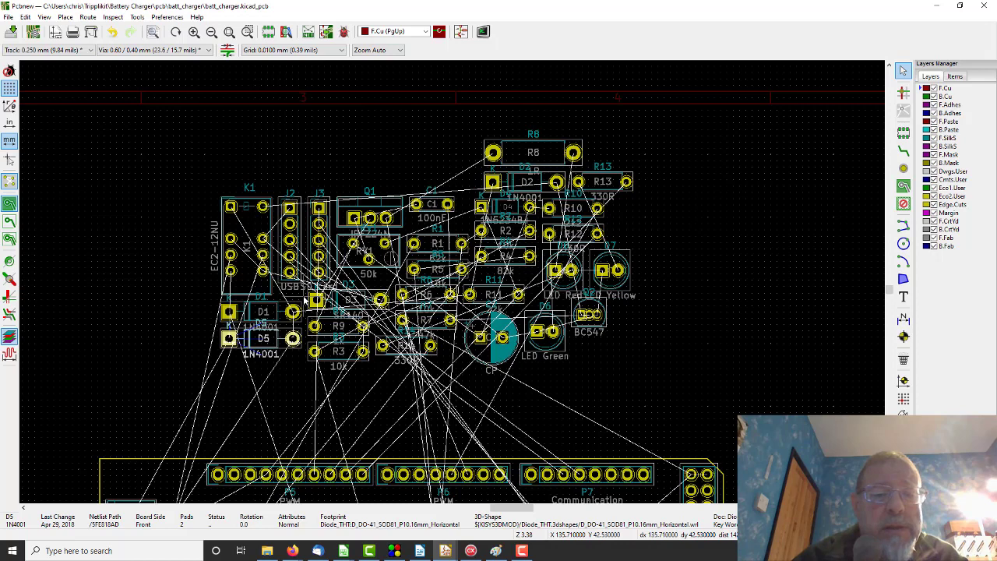
pyautogui.moveTo(304, 275); pyautogui.dragTo(195, 374)
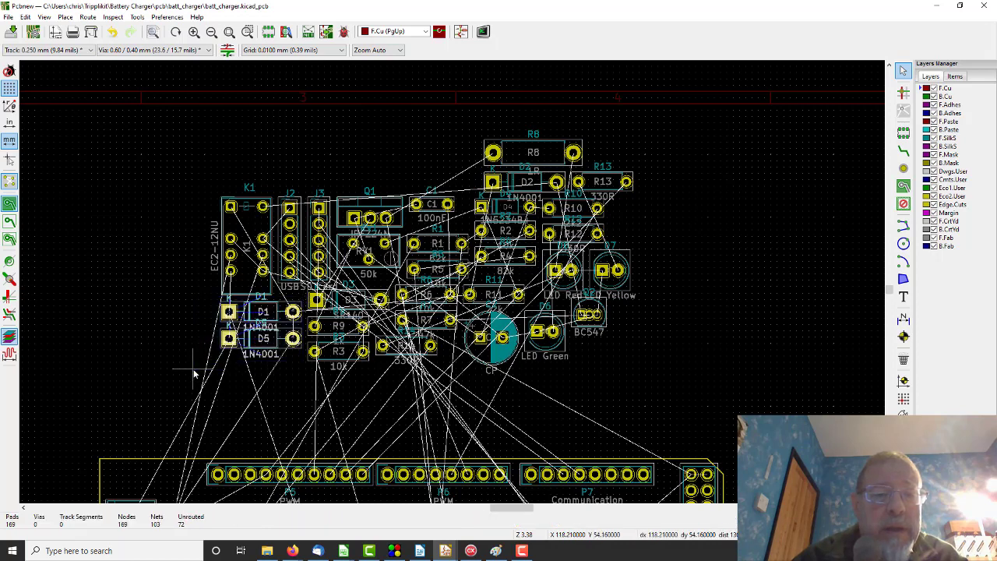
pyautogui.scroll(-1, 195, 369)
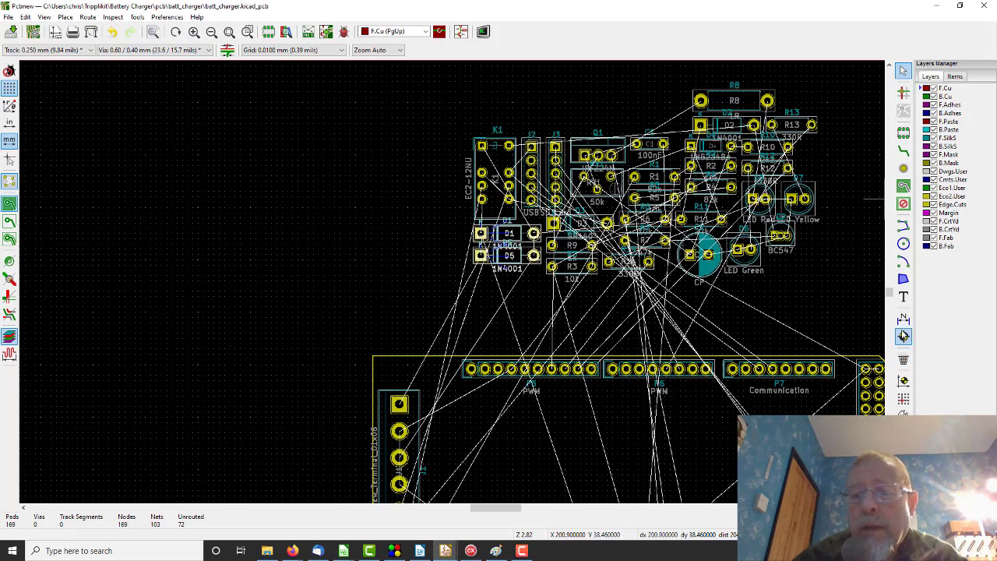
pyautogui.moveTo(893, 291); pyautogui.dragTo(893, 299)
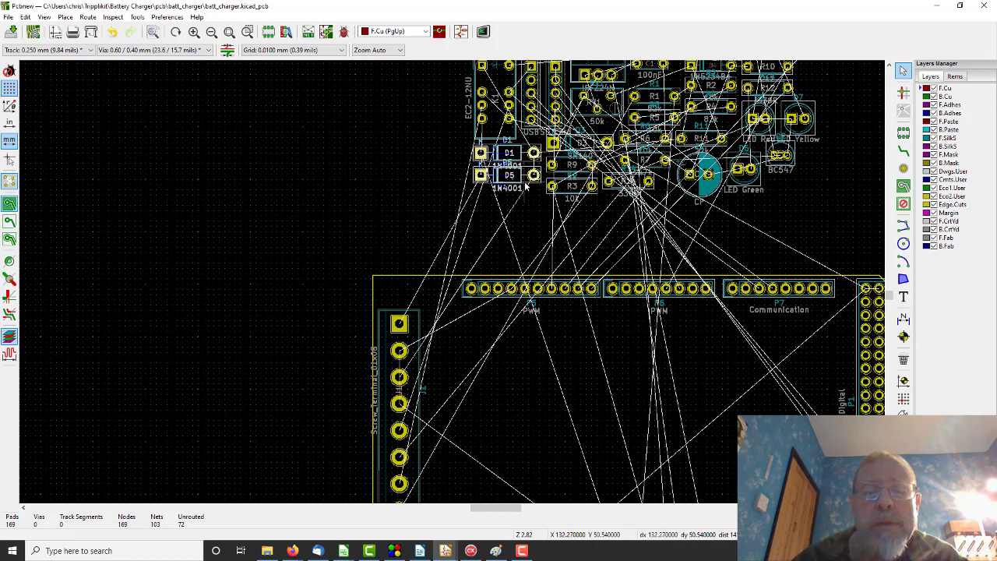
pyautogui.moveTo(525, 184); pyautogui.dragTo(484, 356)
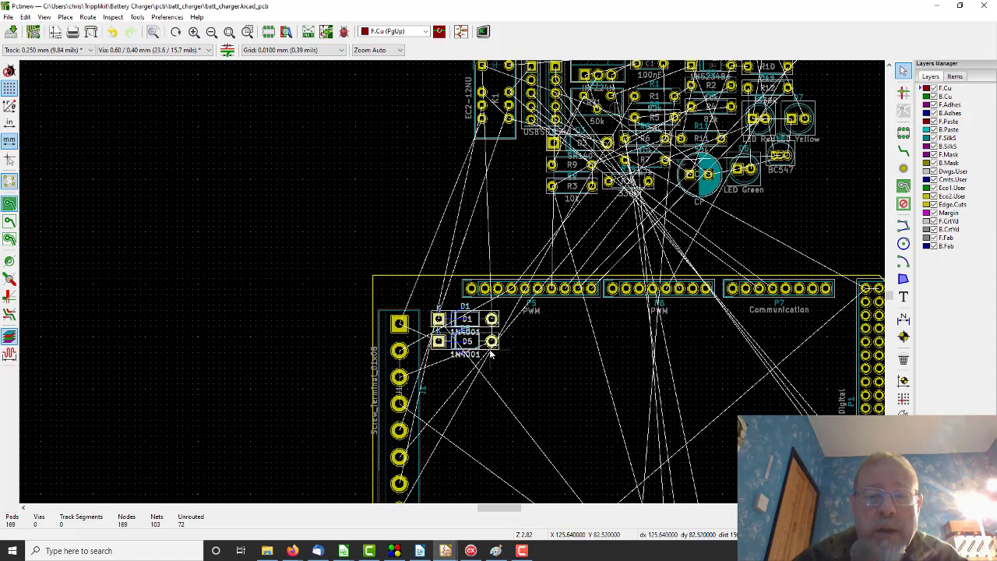
pyautogui.scroll(6, 490, 353)
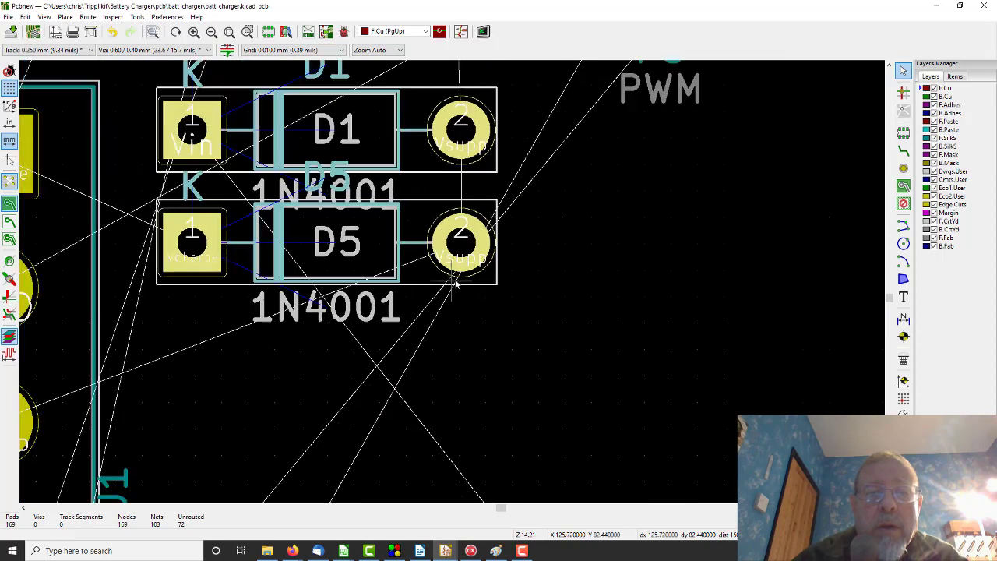
pyautogui.scroll(-1, 556, 350)
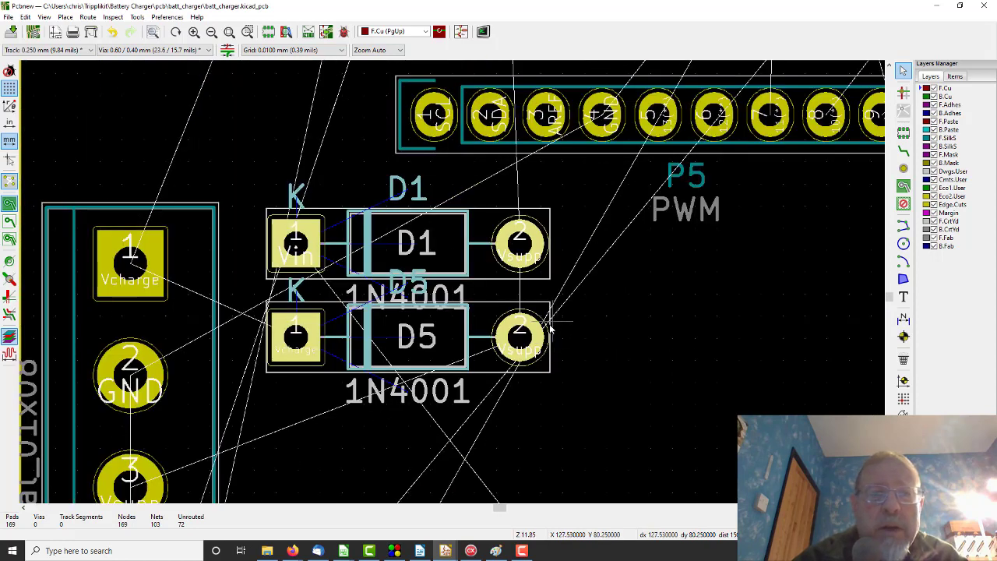
pyautogui.scroll(2, 547, 335)
pyautogui.scroll(-2, 452, 286)
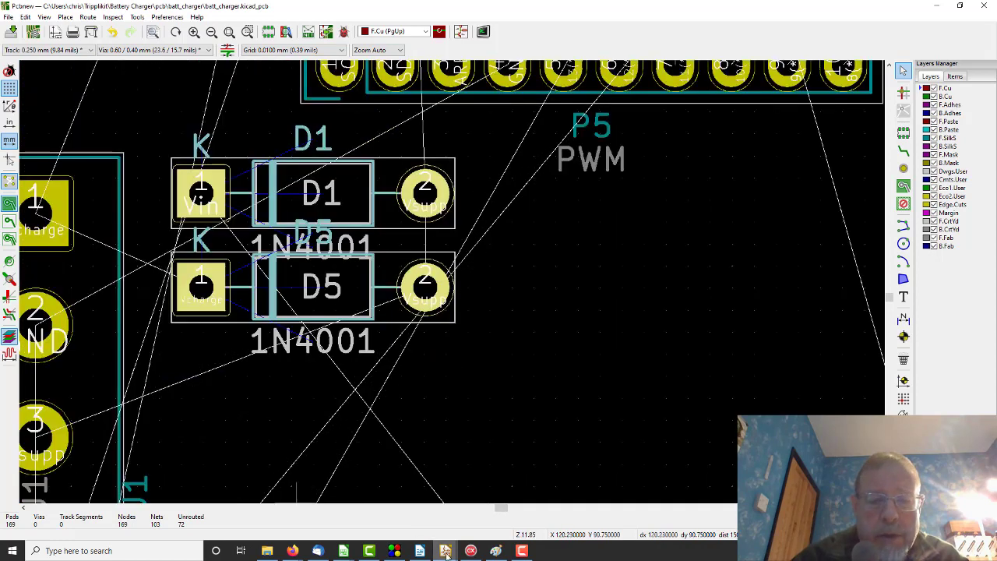
# Switch to the Eeschema schematic to check how diodes D1 and D5 connect to J1
pyautogui.moveTo(445, 549)
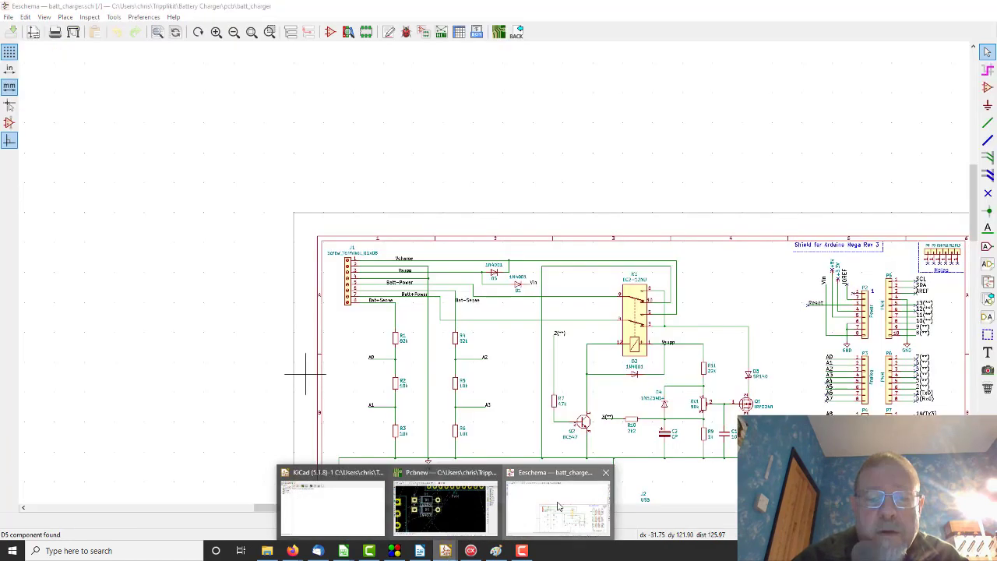
pyautogui.click(558, 507)
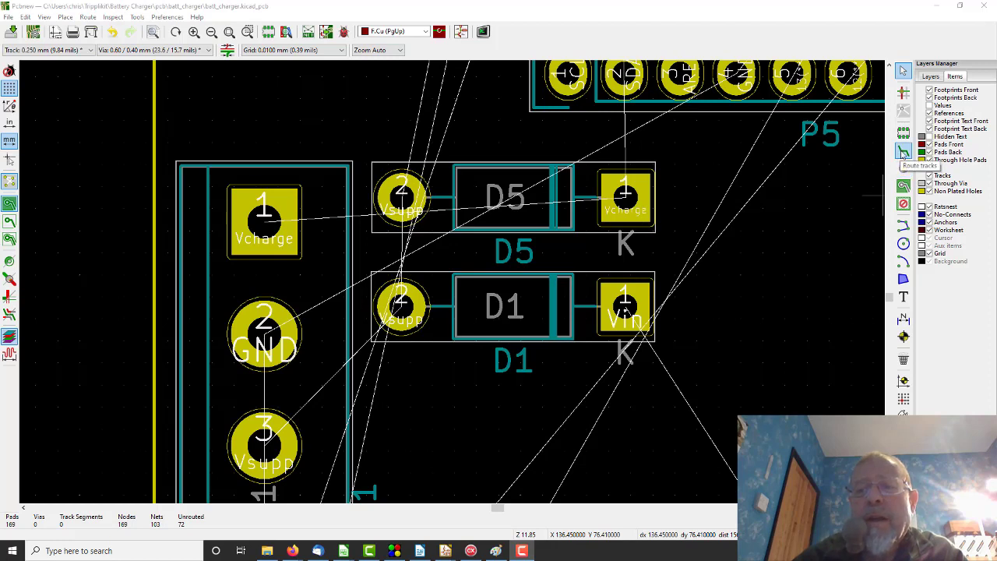
# Route the Vsupp net on F.Cu from D1 pad 2 to J1 pad 3, and from D1 pad 2 to D5 pad 2
pyautogui.click(904, 152)
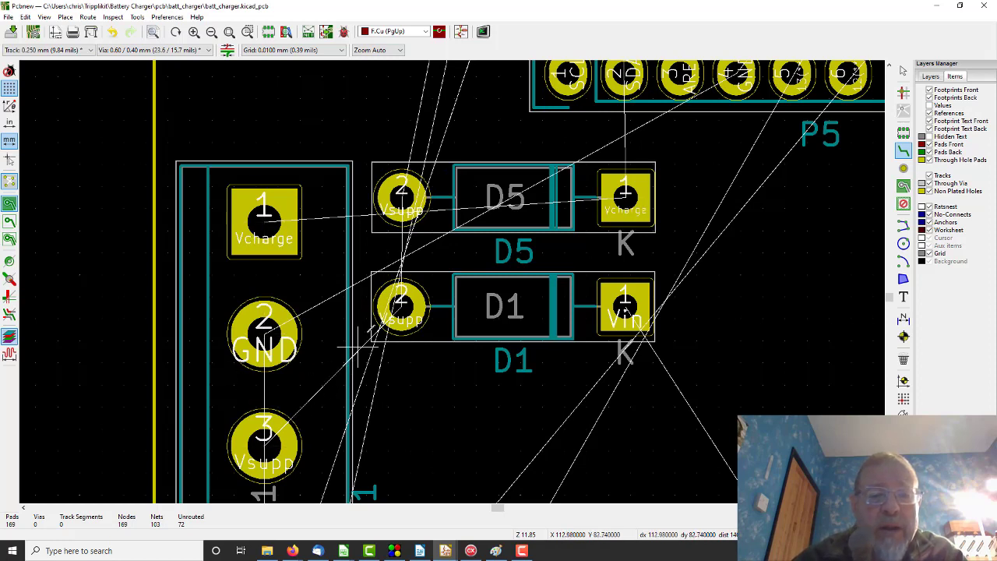
pyautogui.click(402, 304)
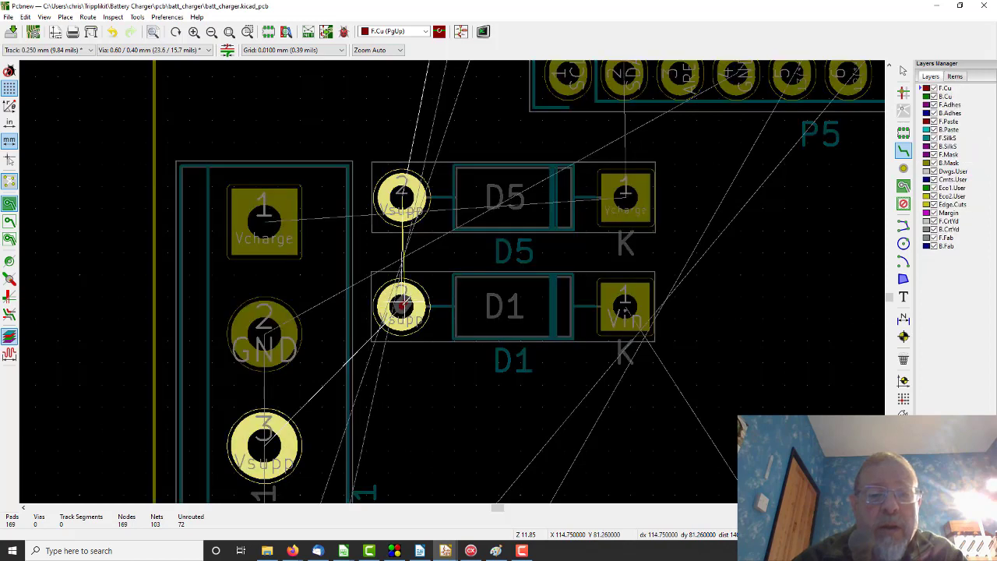
pyautogui.click(265, 442)
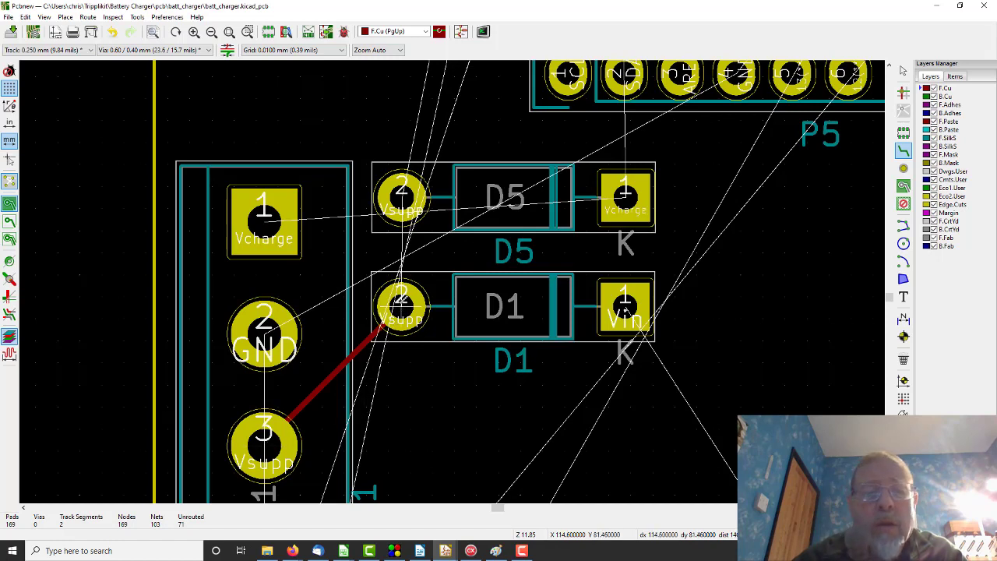
pyautogui.click(401, 306)
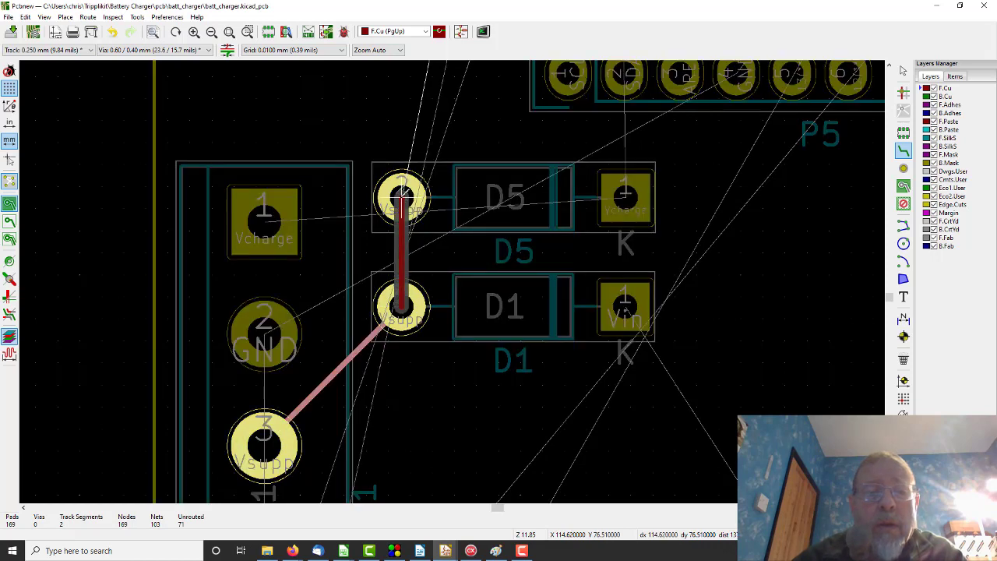
pyautogui.click(401, 196)
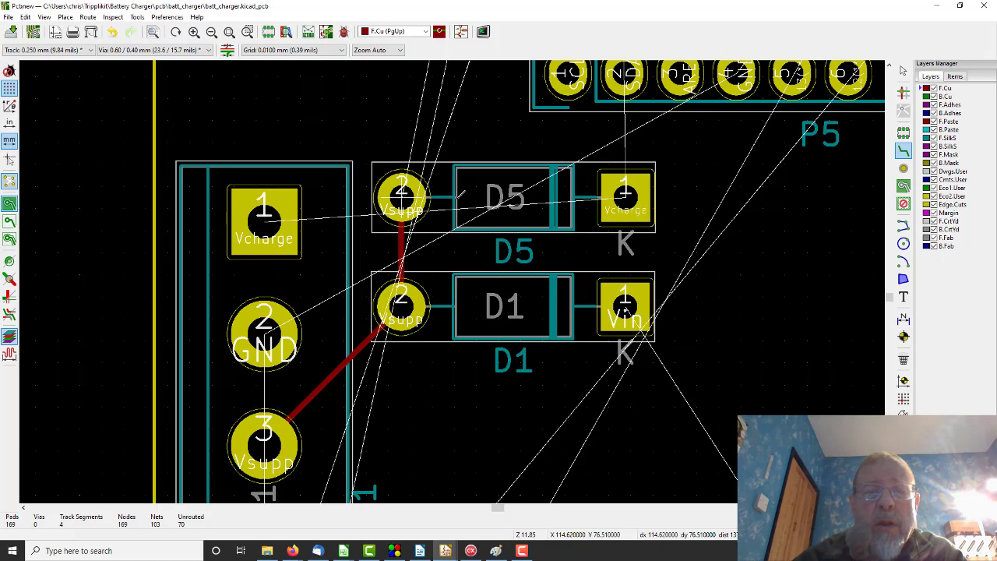
# Route the Vcharge track on F.Cu from D5 pad 1 around D5 pad 2 to J1 pad 1, and end routing
pyautogui.click(625, 196)
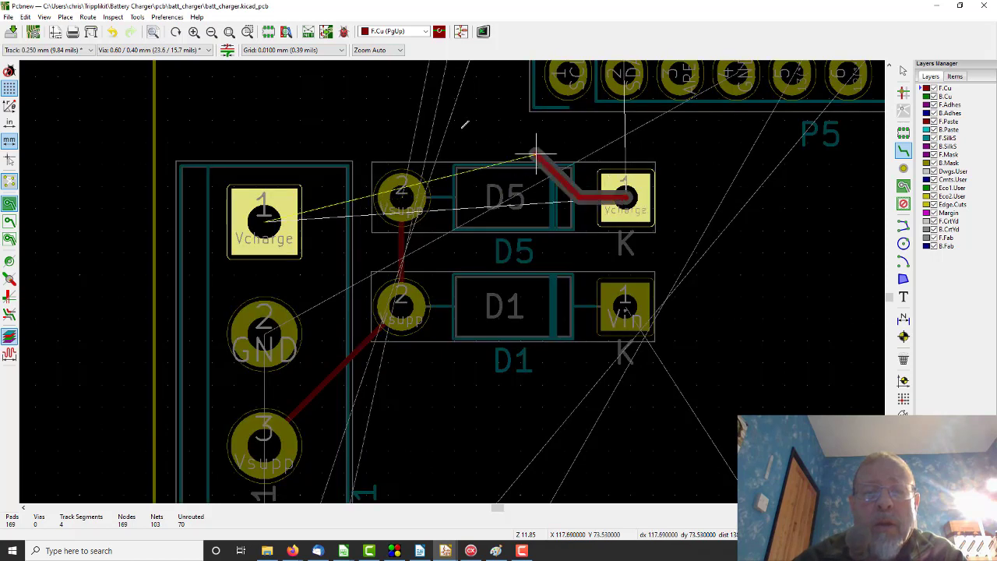
pyautogui.click(457, 130)
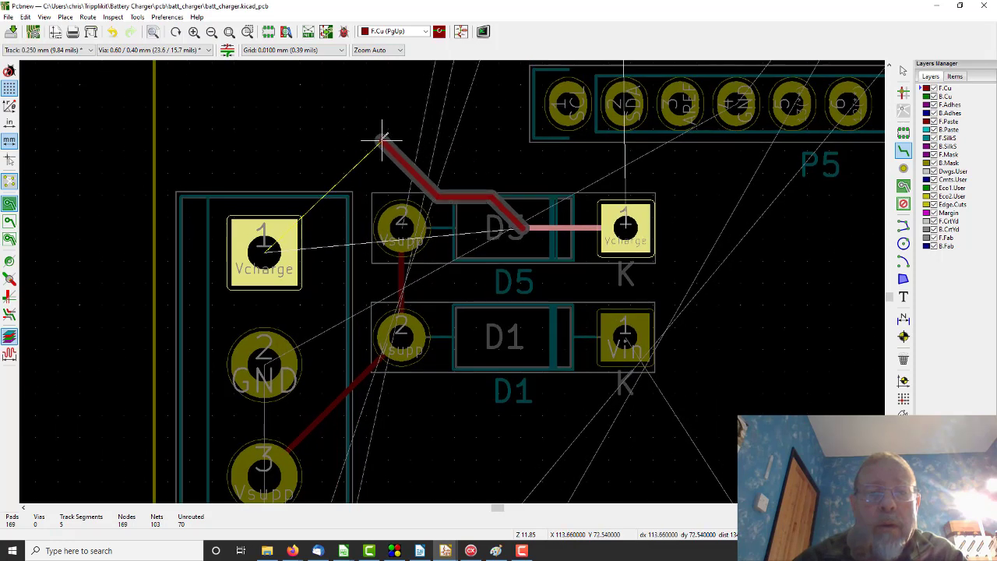
pyautogui.click(265, 249)
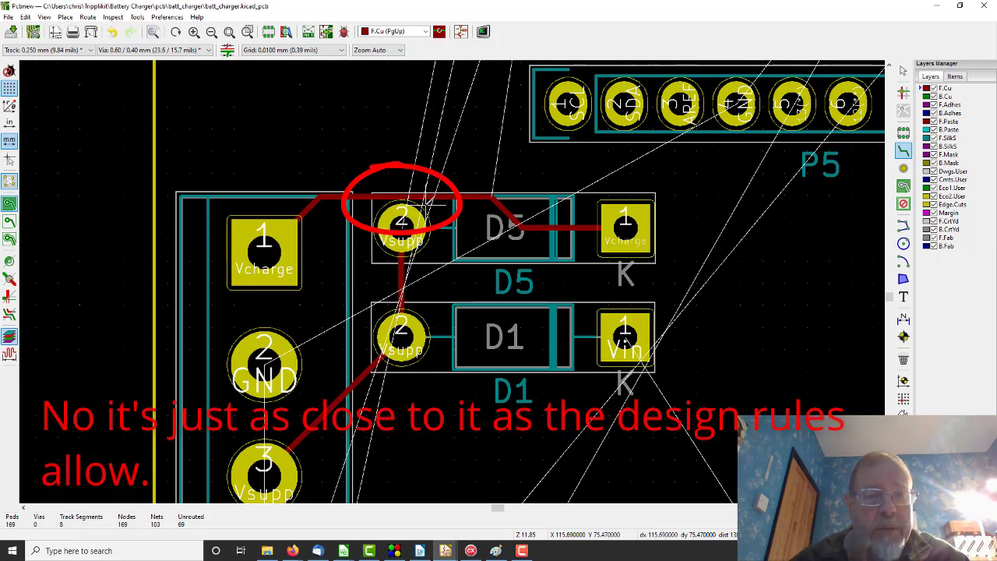
pyautogui.press('Escape')
pyautogui.click(443, 199)
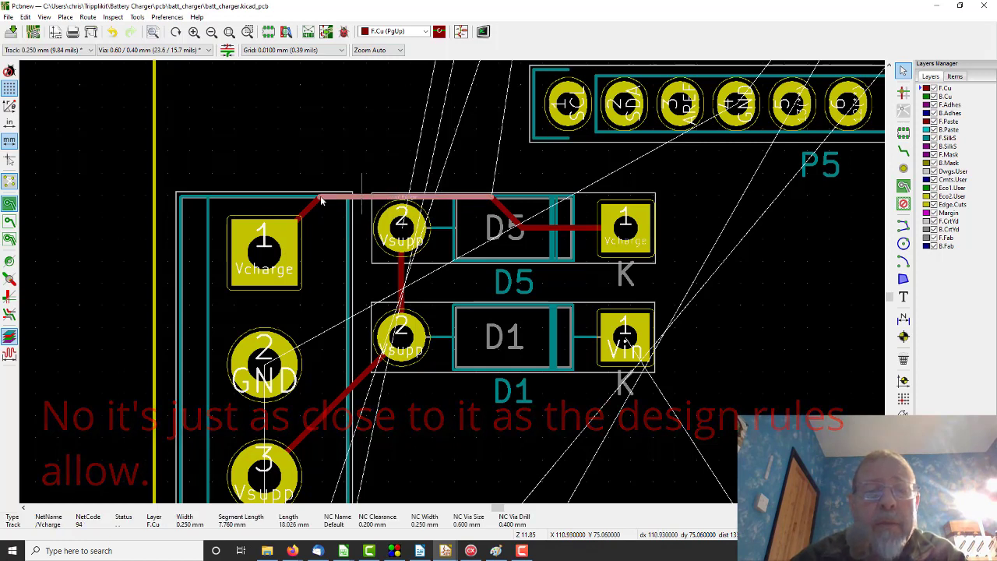
pyautogui.moveTo(321, 200); pyautogui.dragTo(323, 180)
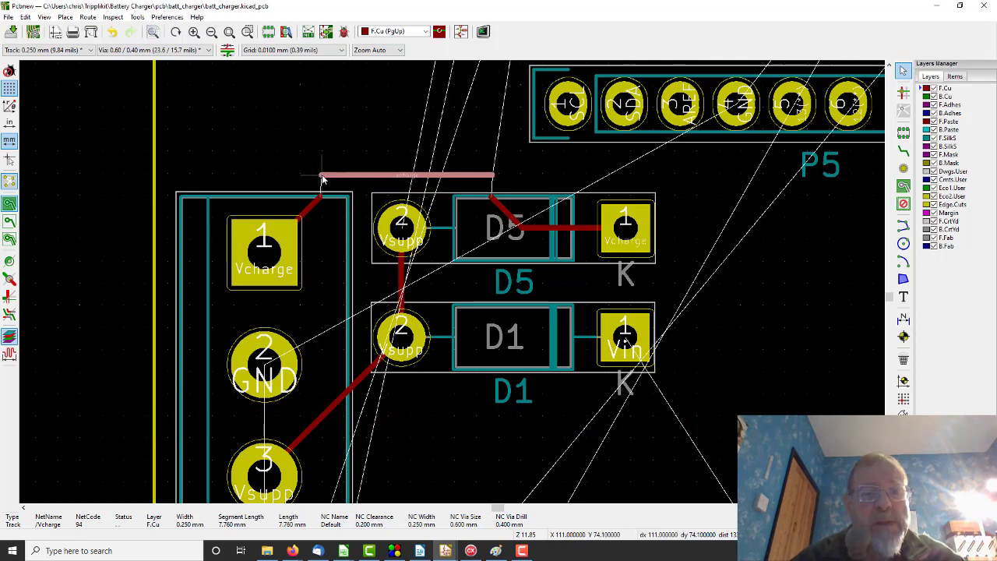
pyautogui.press('Escape')
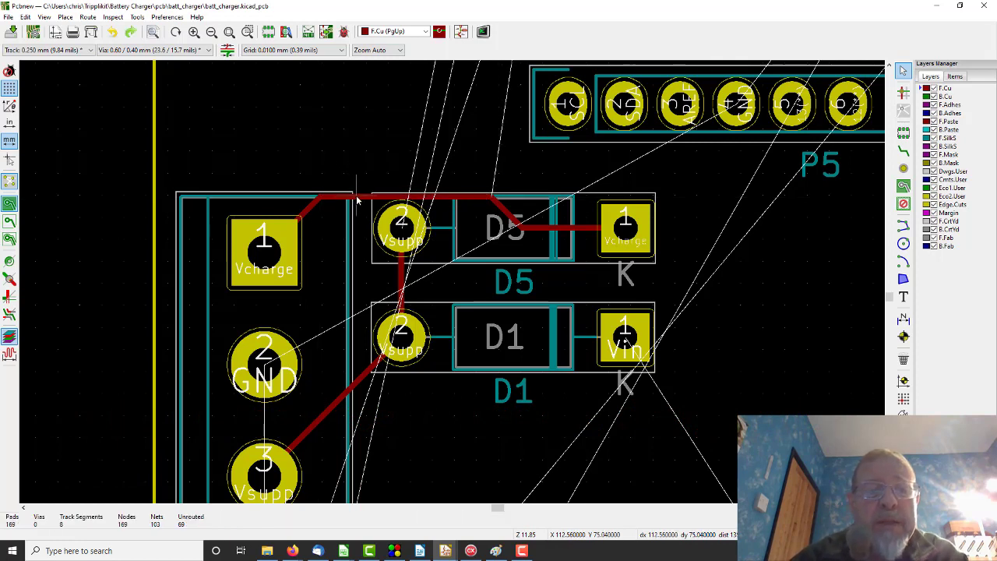
# Drag the horizontal Vcharge track segment in 45 degree mode farther away from D5 pad 2, keeping its ends connected
pyautogui.rightClick(357, 199)
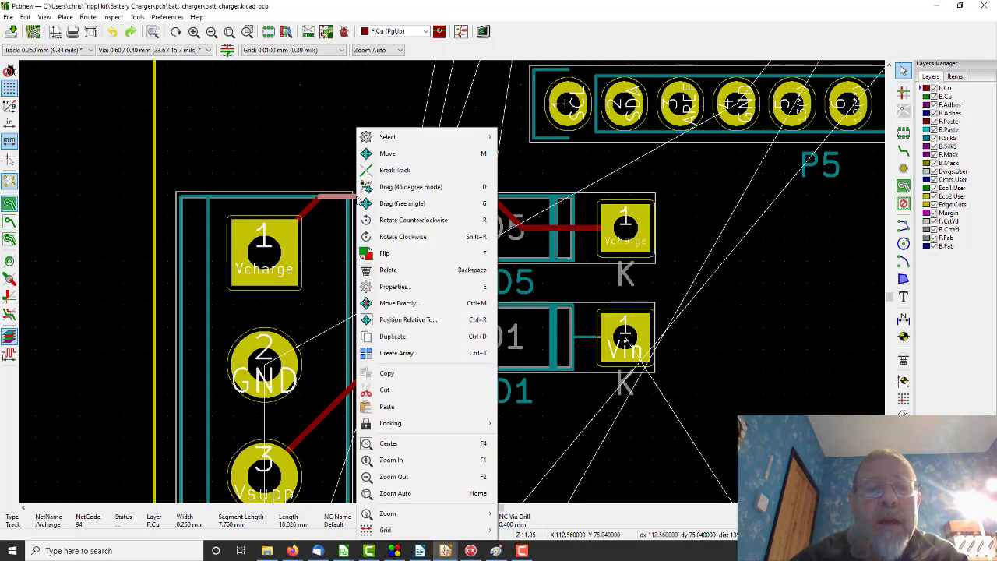
pyautogui.click(406, 187)
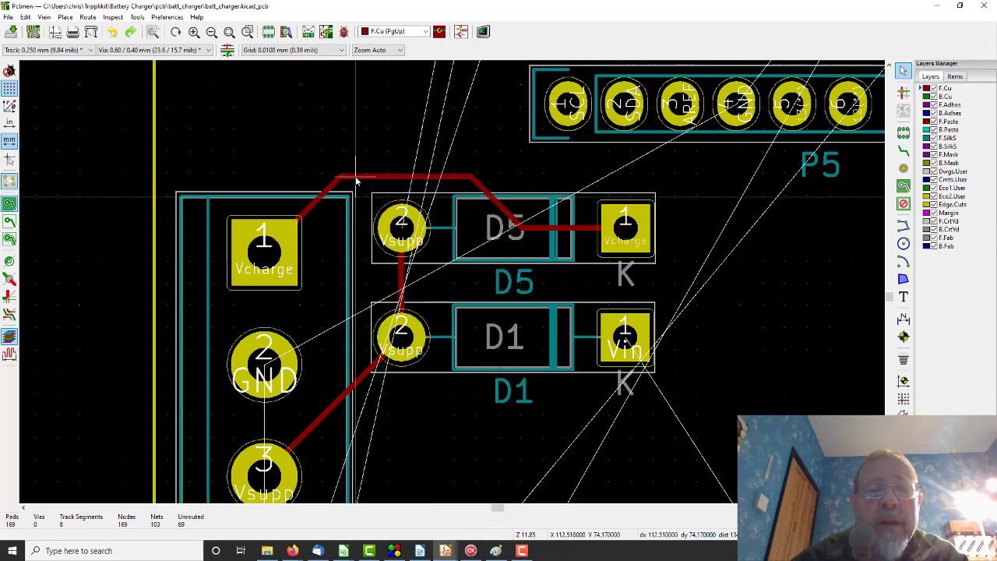
pyautogui.click(355, 178)
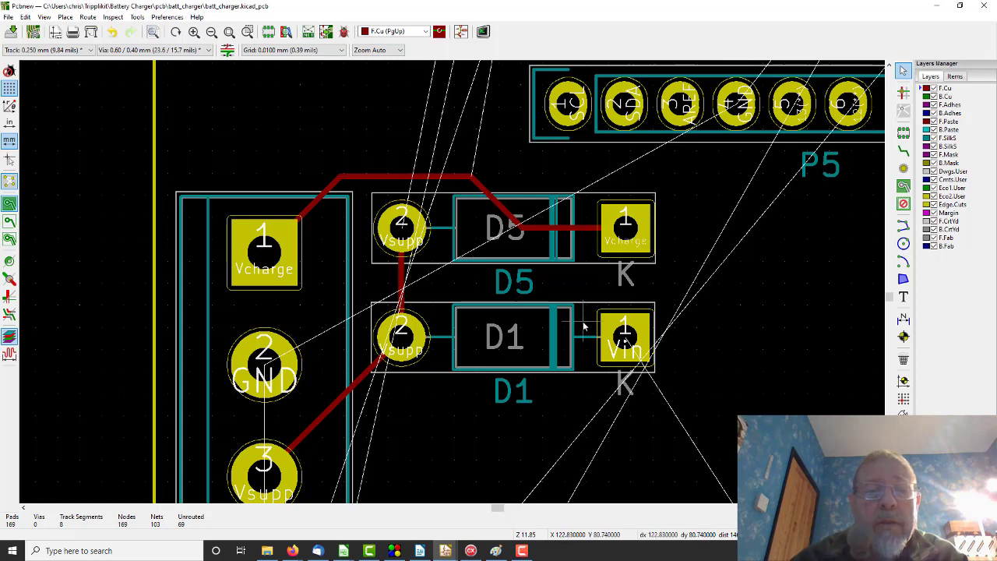